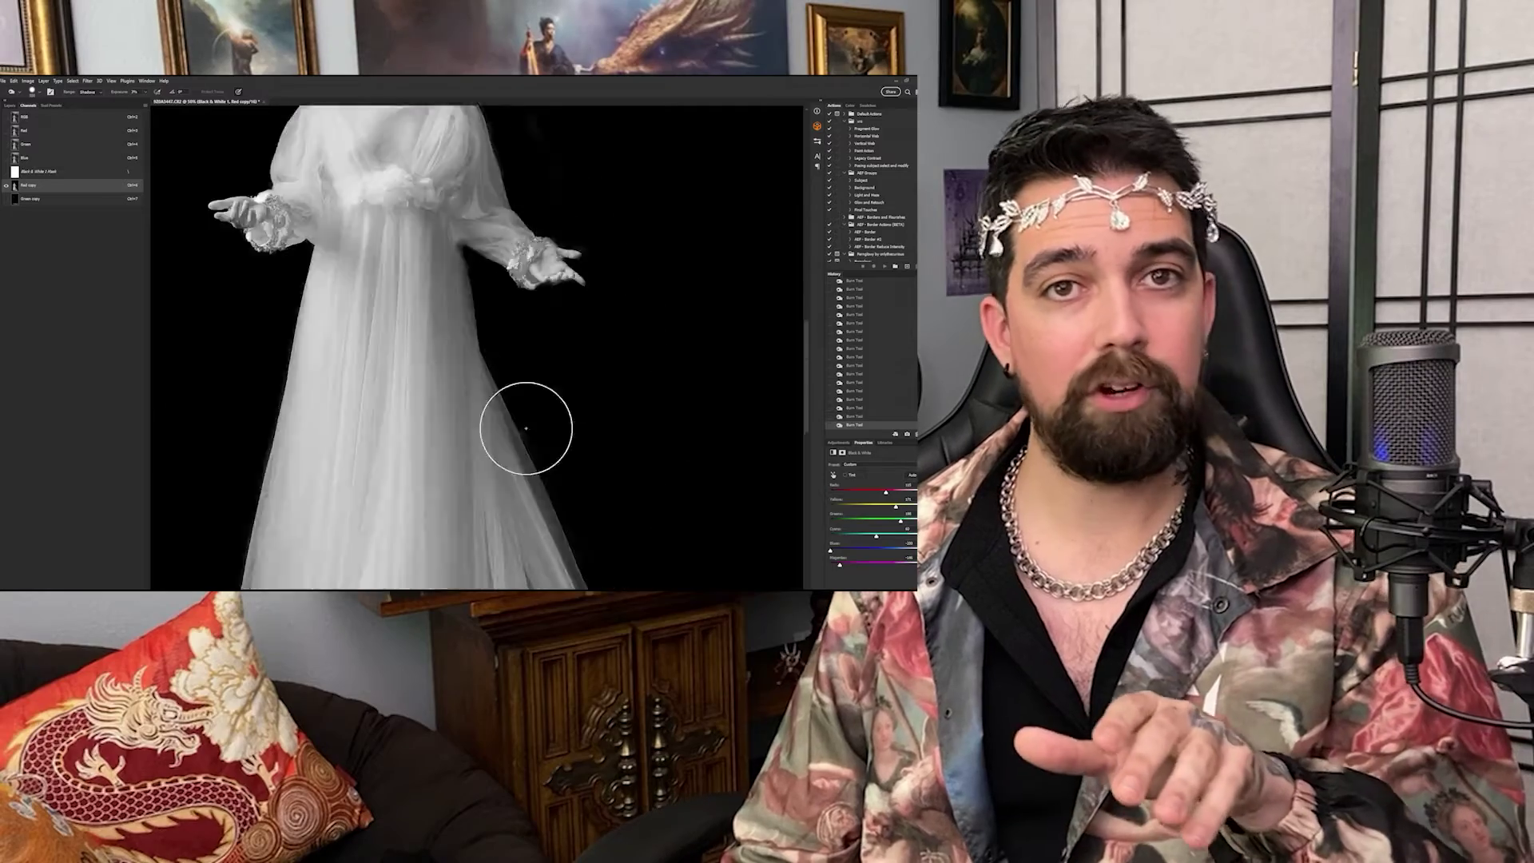
scroll(493, 421, down, 2)
scroll(538, 404, up, 1)
drag(278, 369, 297, 308)
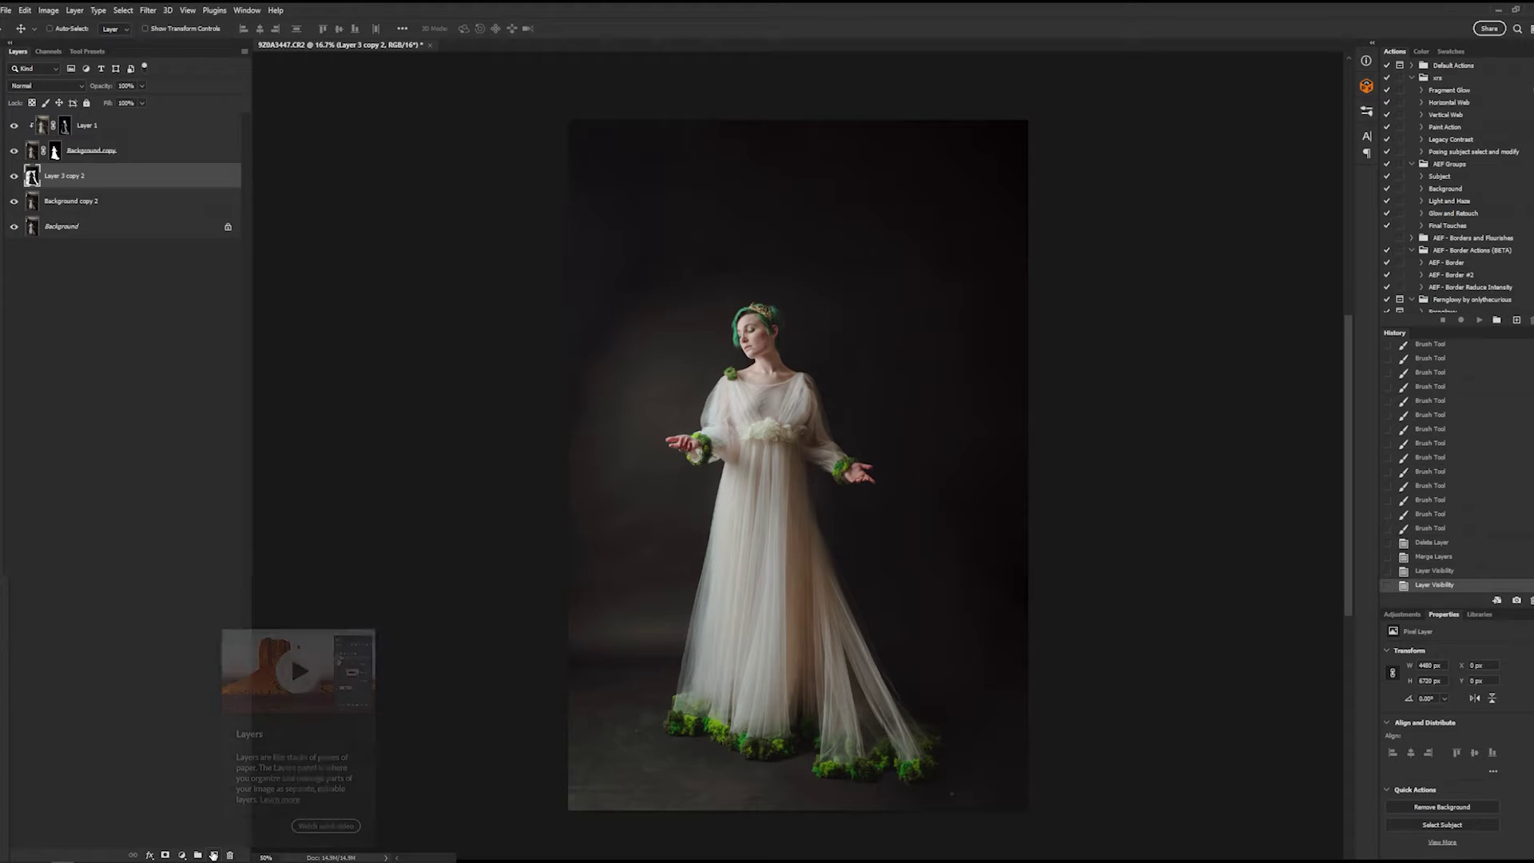
- Create a new layer above Layer 3 copy 2 and place a circular selection about 890 px wide around the woman's head
click(213, 856)
click(20, 142)
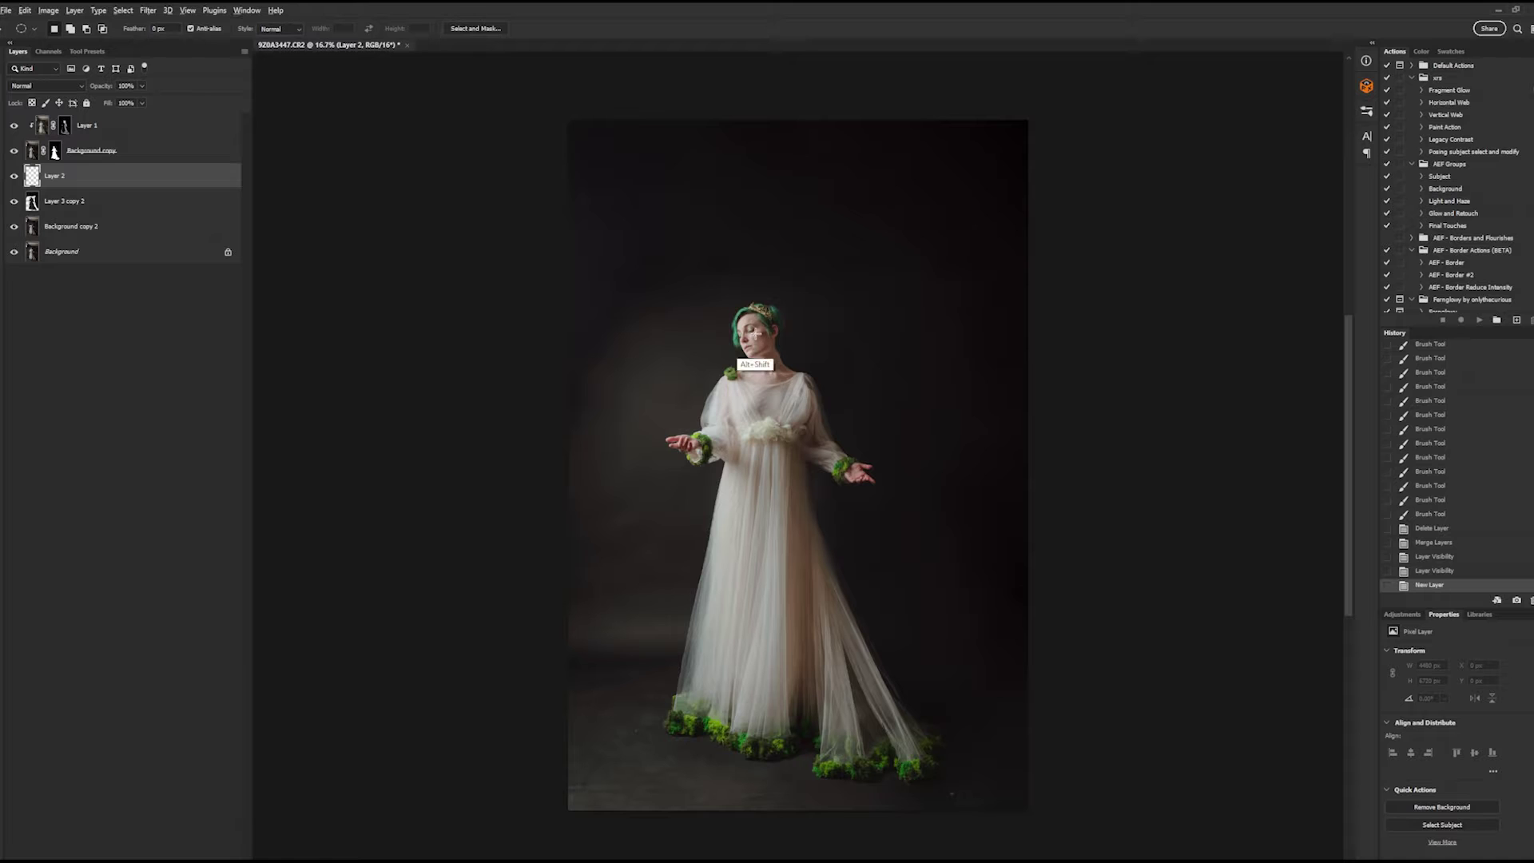
drag(757, 337, 800, 416)
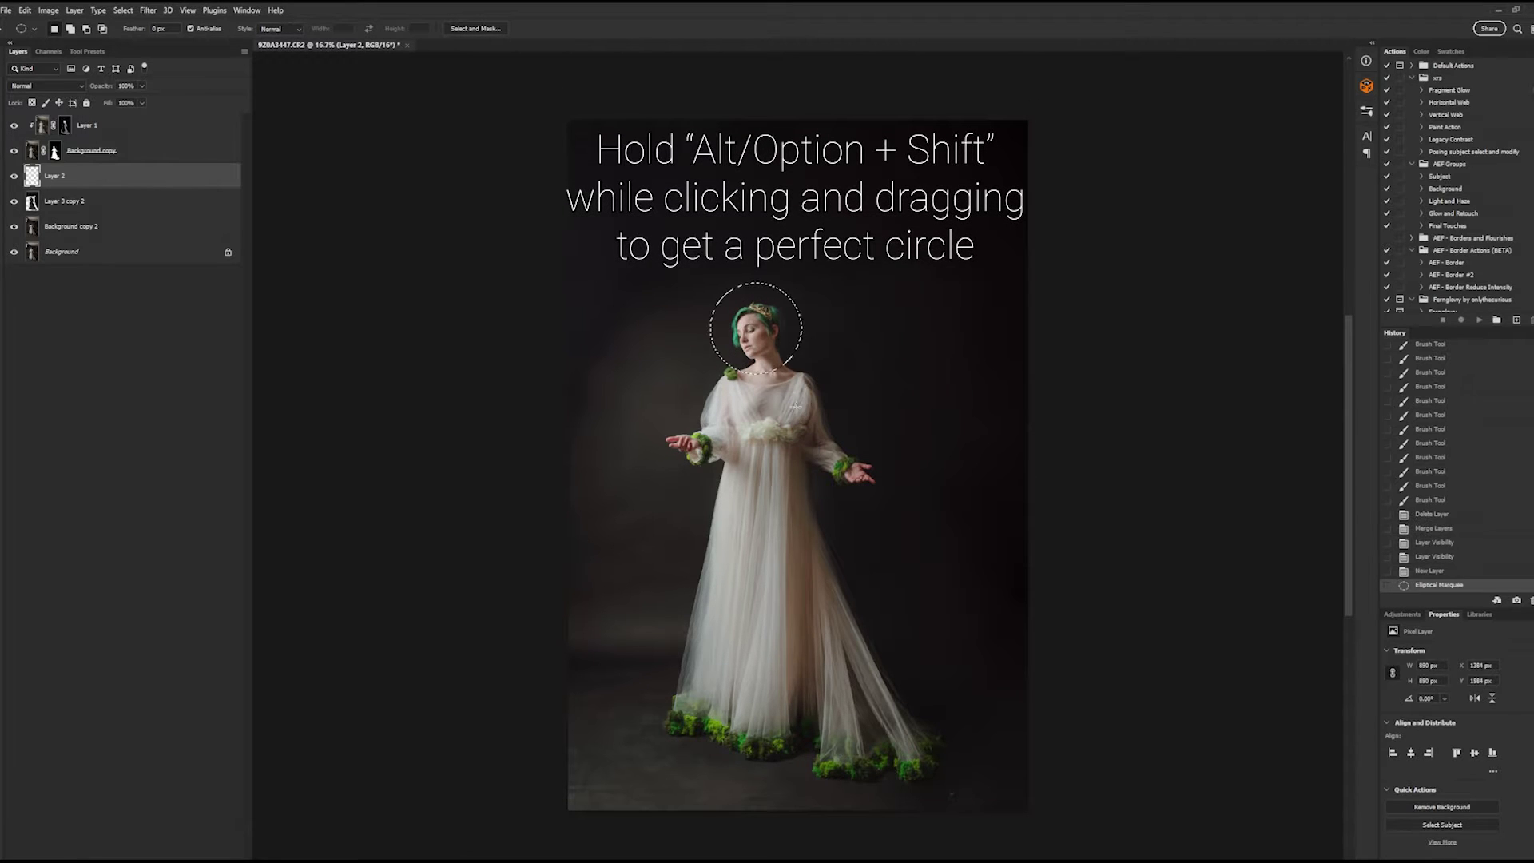
drag(766, 356, 769, 361)
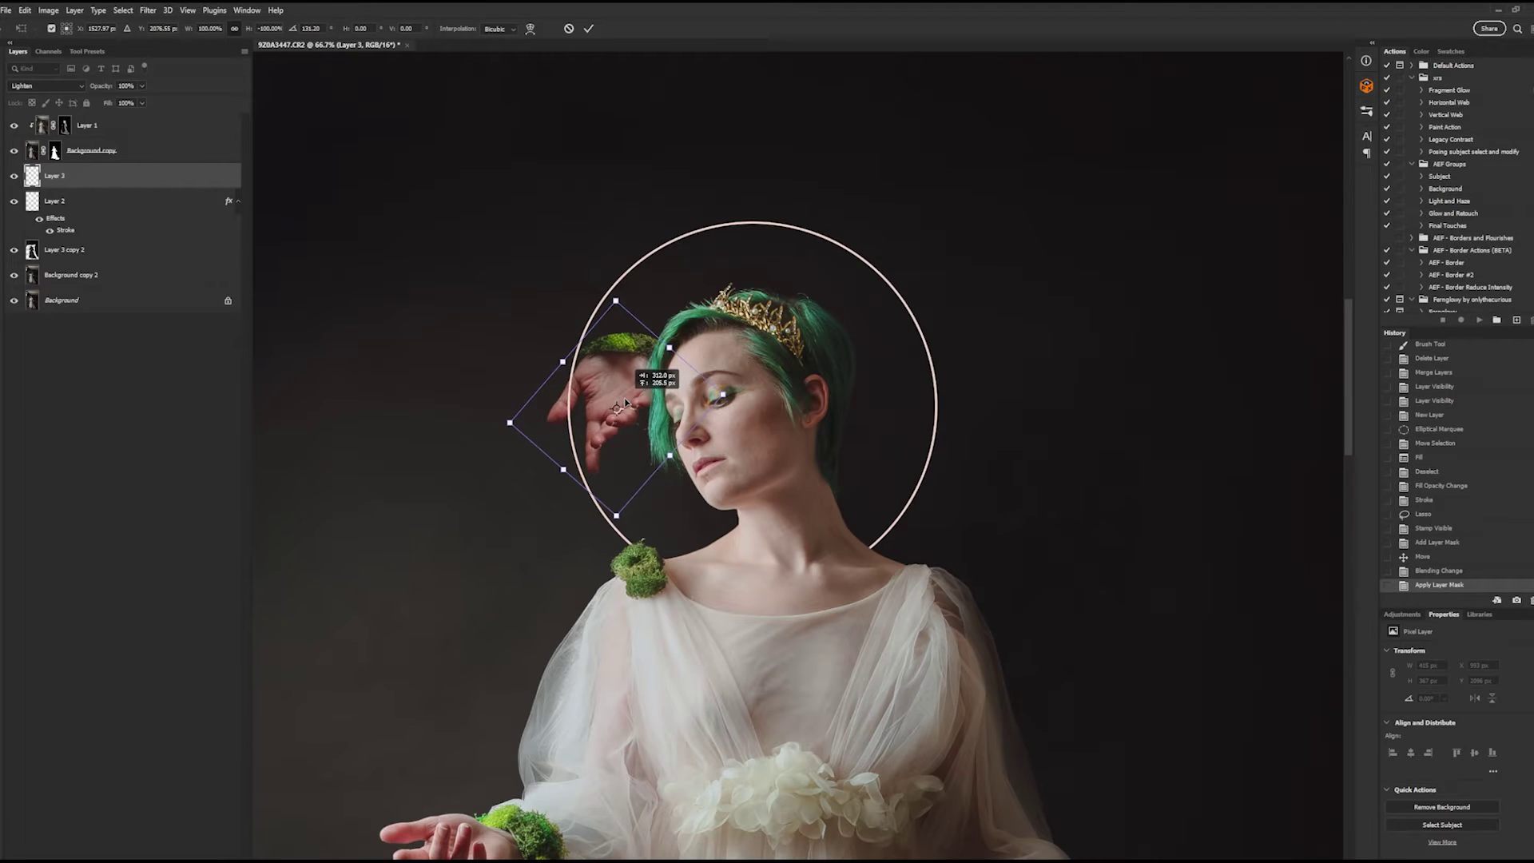
drag(625, 403, 891, 417)
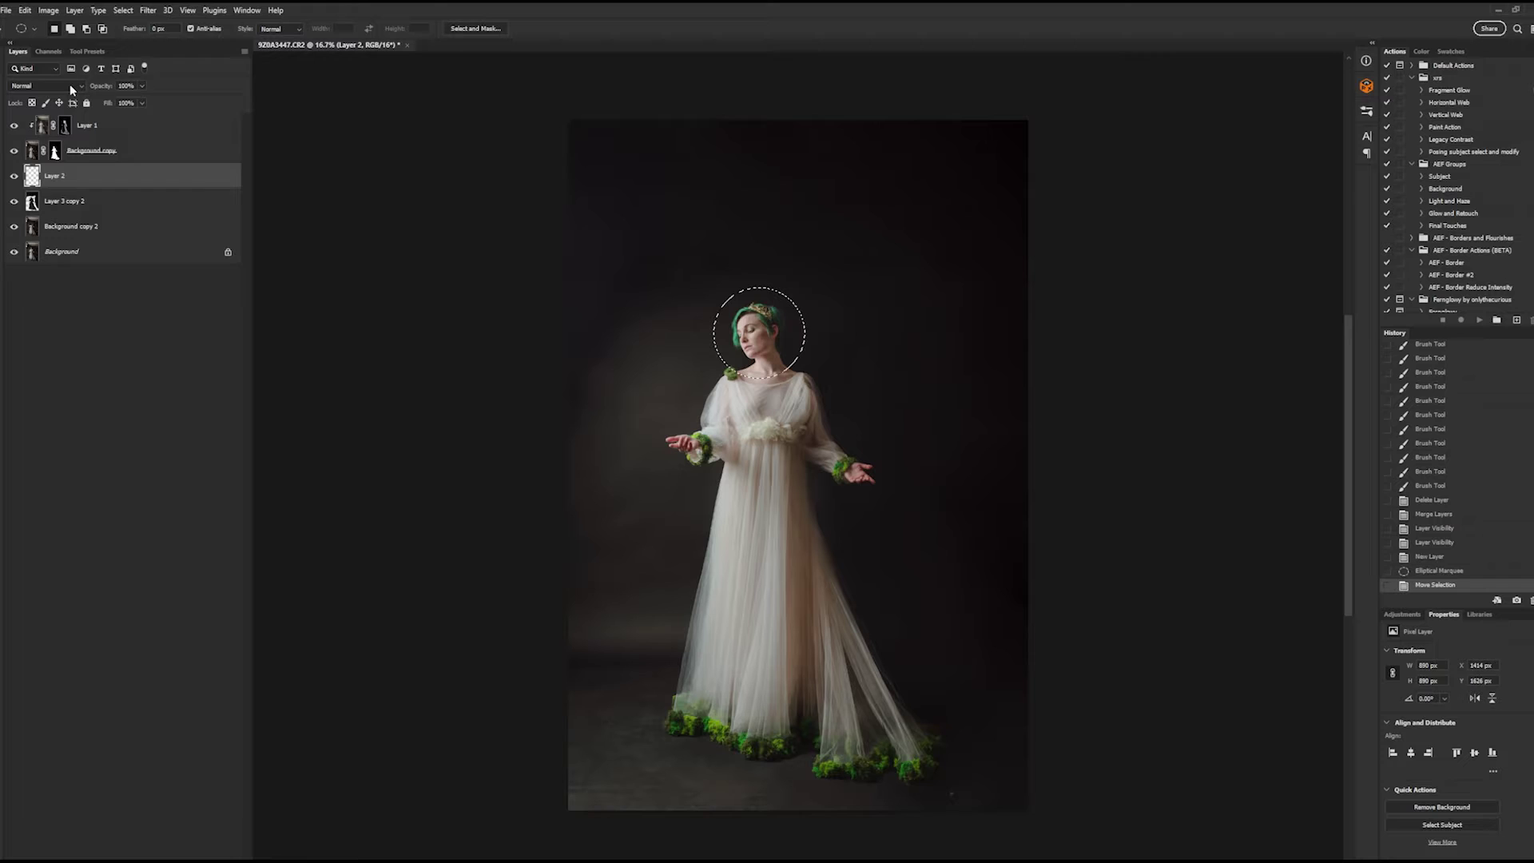
- Fill the circular selection with white in Normal mode at 100% opacity and deselect it
click(48, 9)
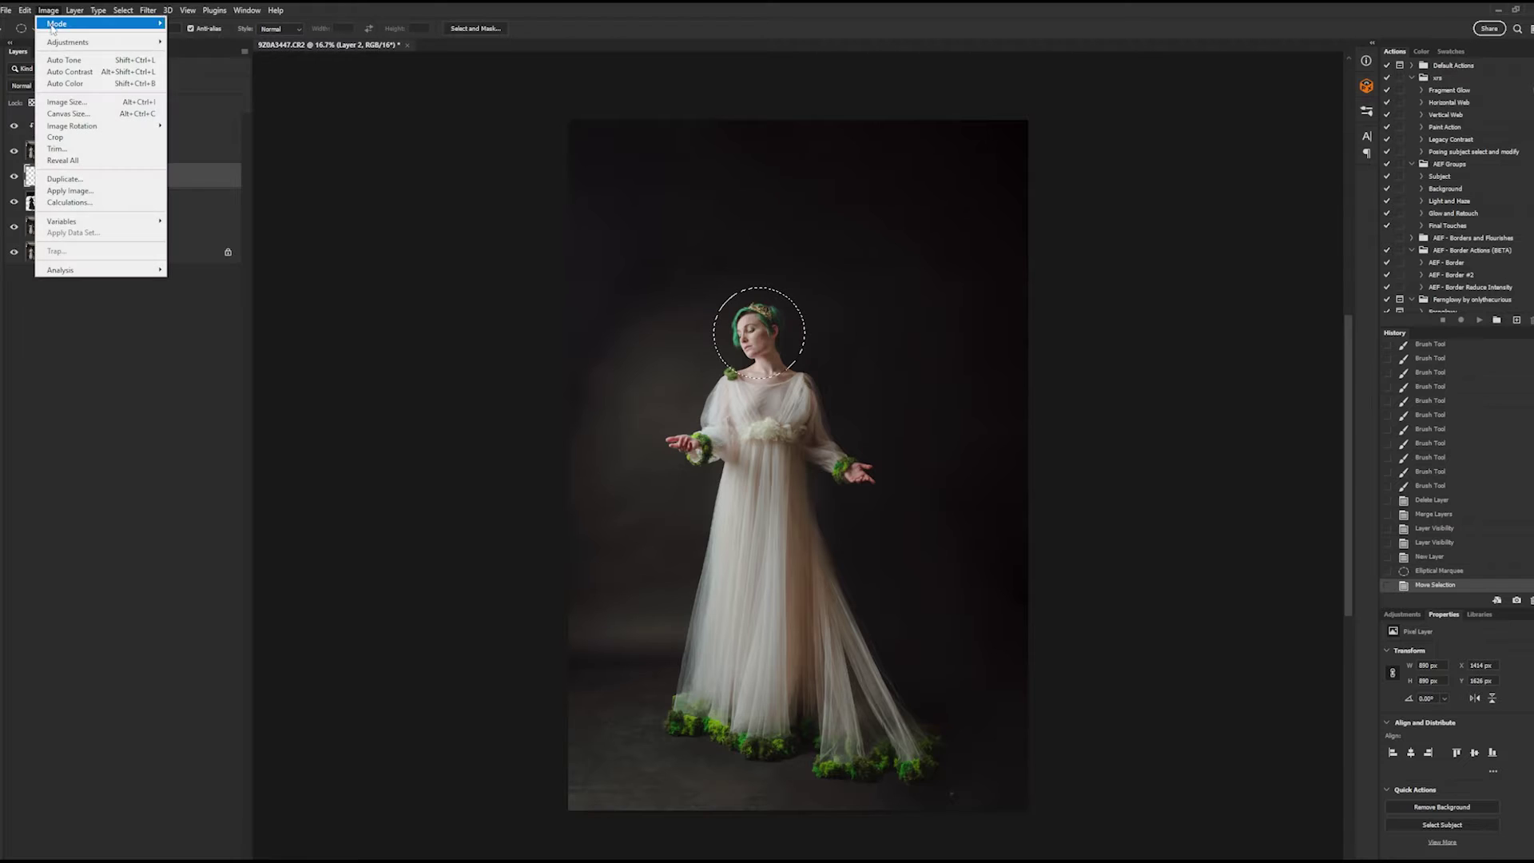
mouse_move(70, 11)
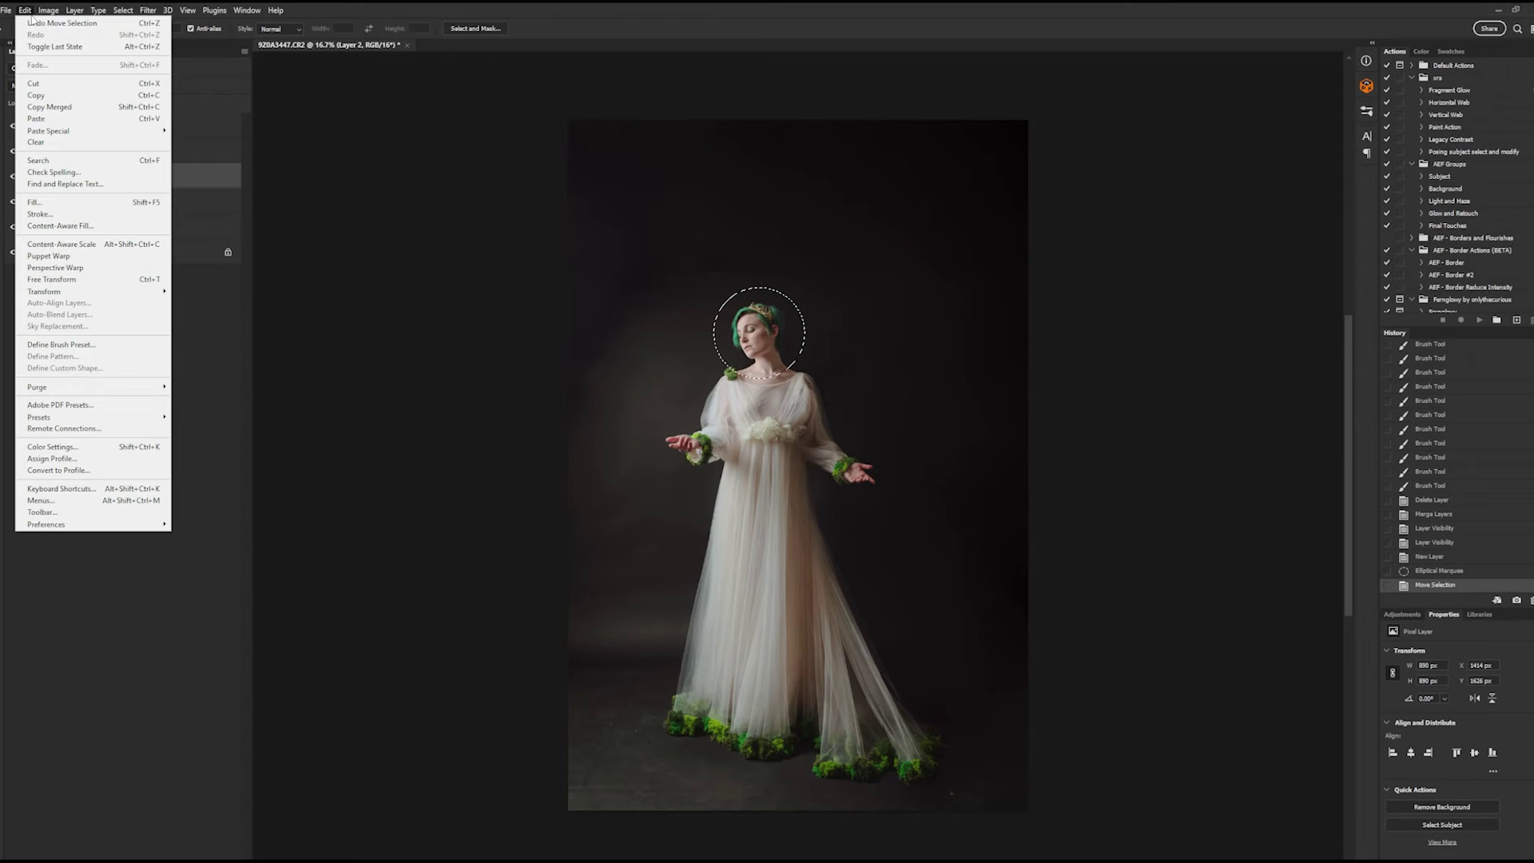
click(54, 205)
click(809, 351)
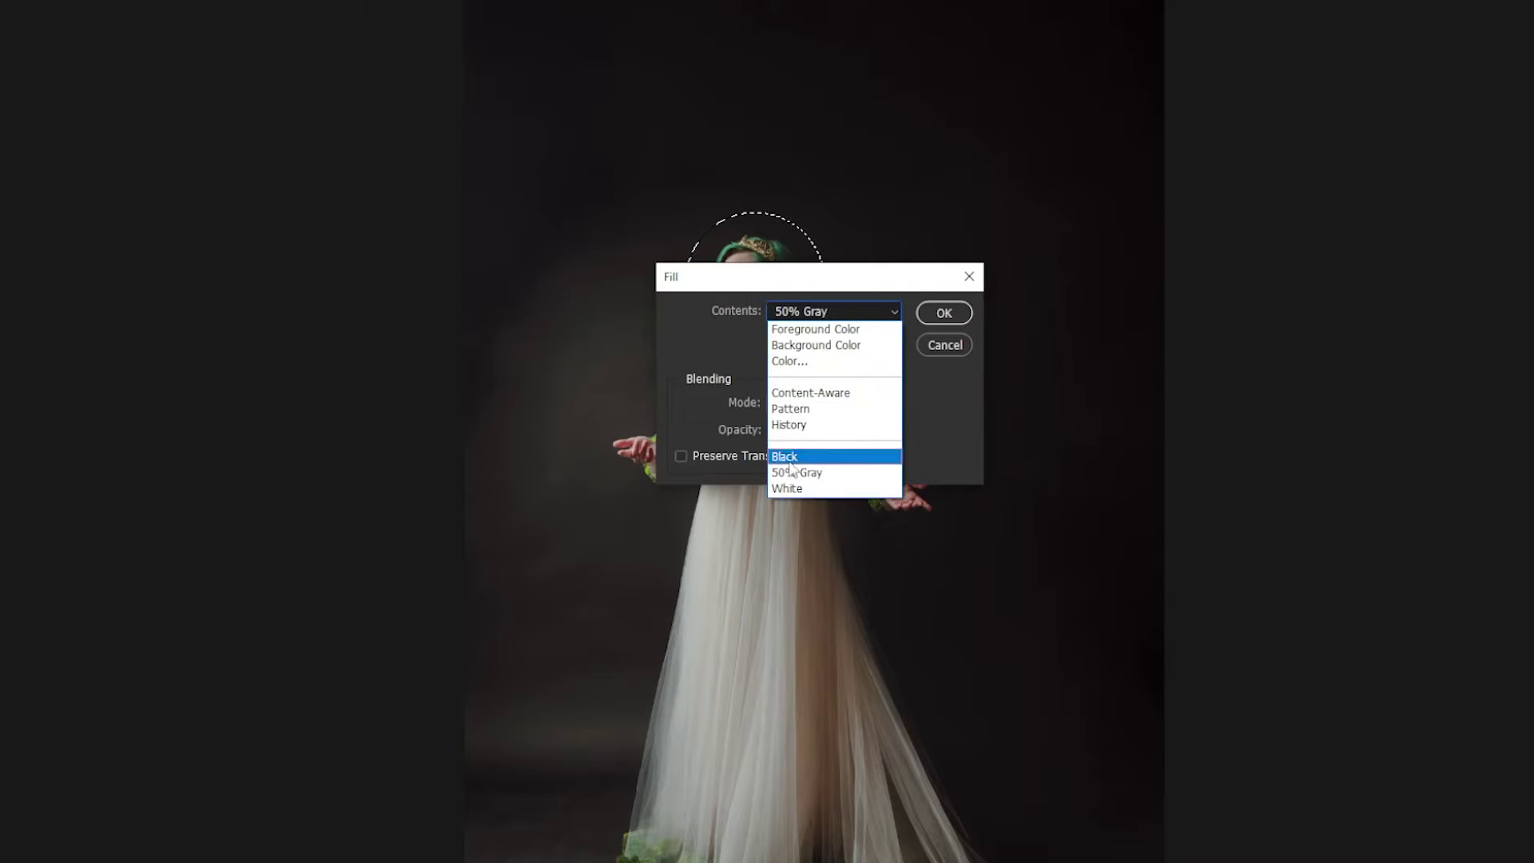
click(787, 488)
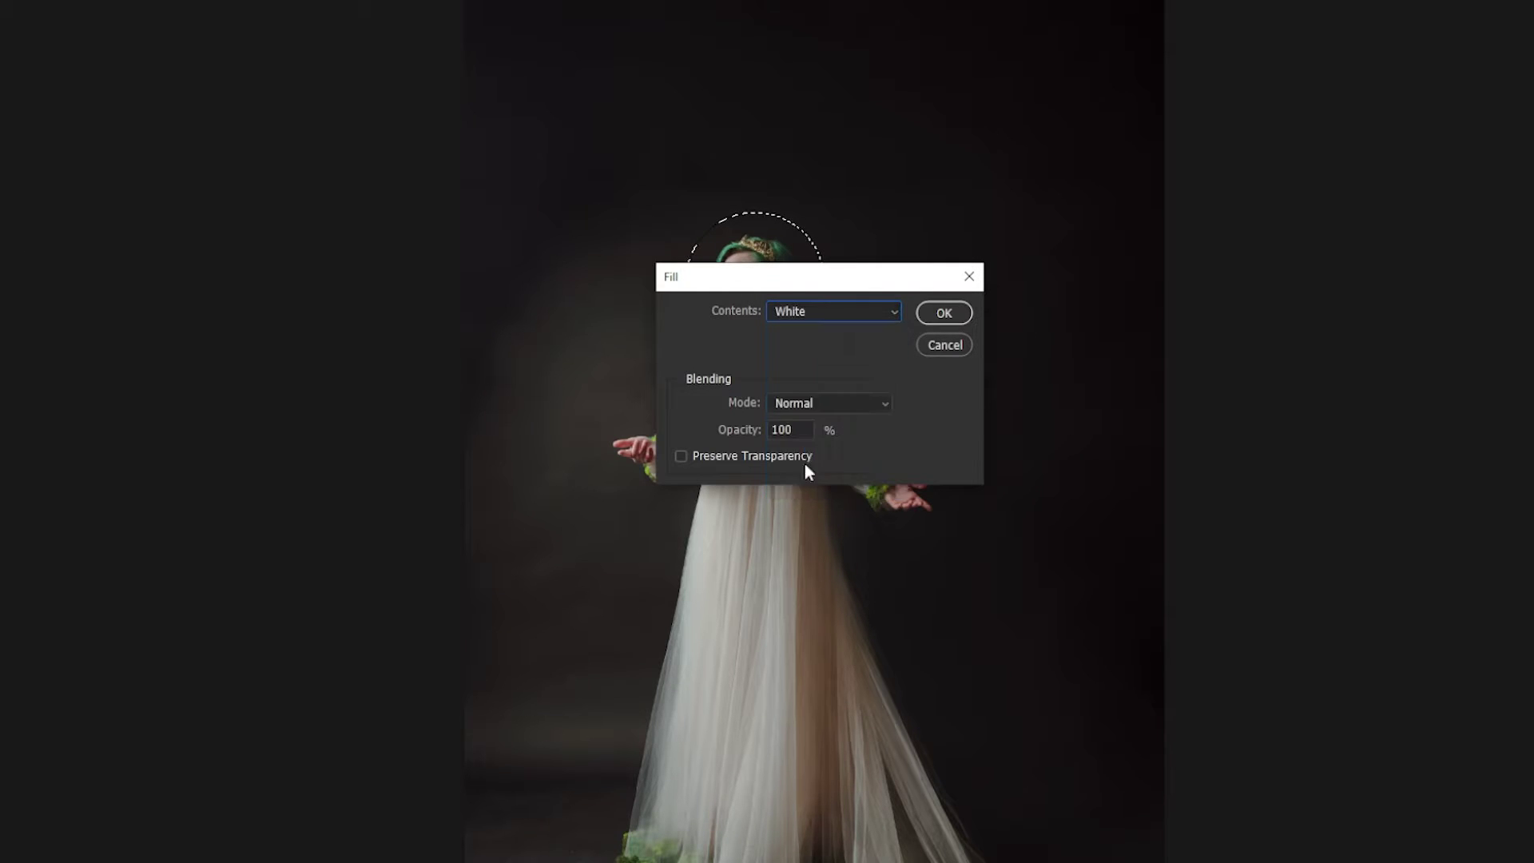
click(944, 313)
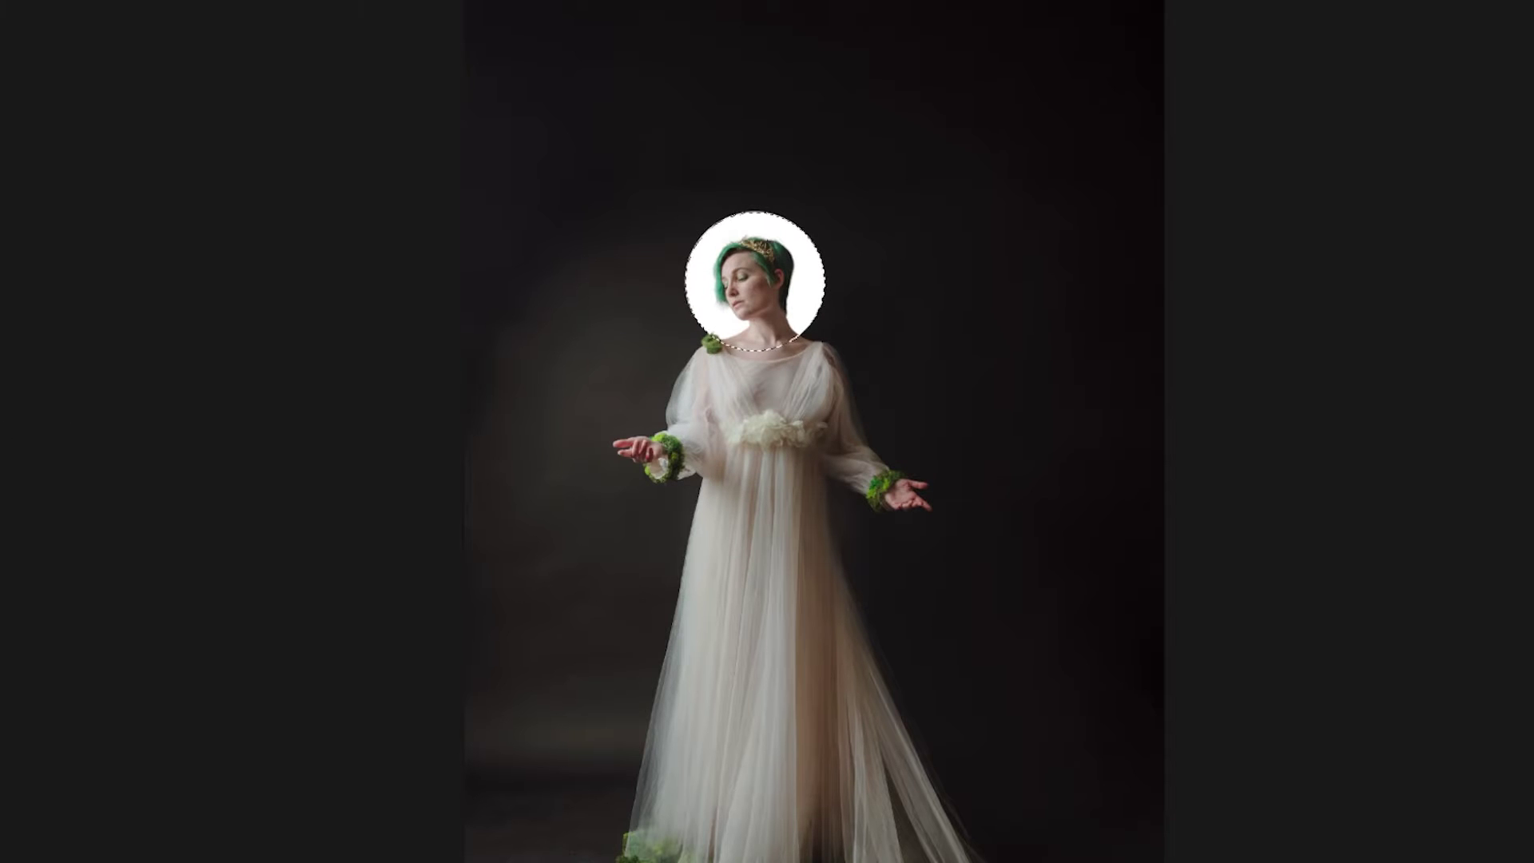
key(ctrl+d)
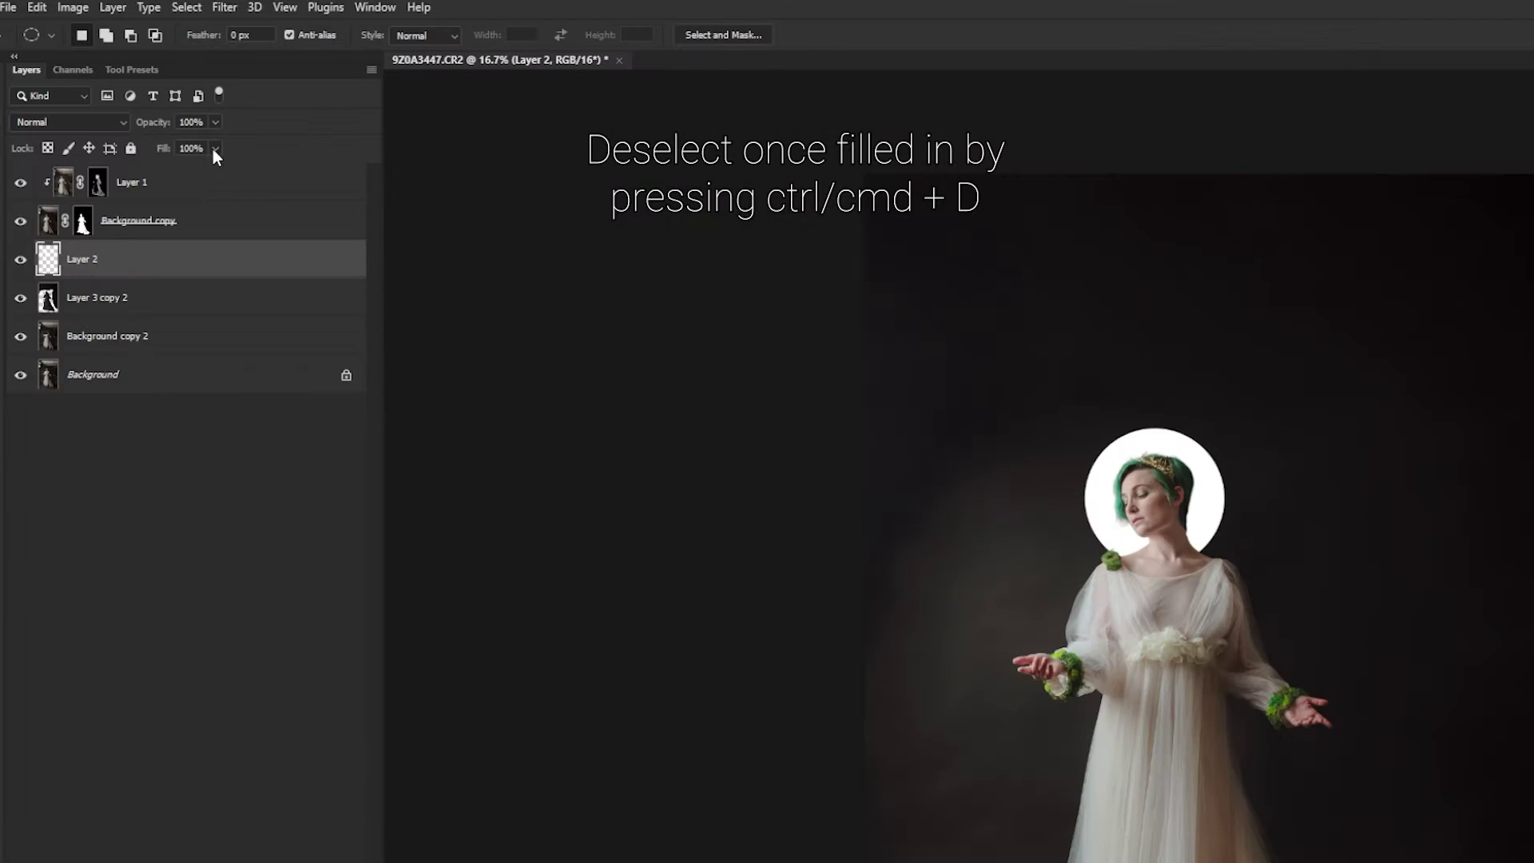
- Set the Fill of the white circle's layer to 0%, keeping the layer Opacity at 100%
click(142, 103)
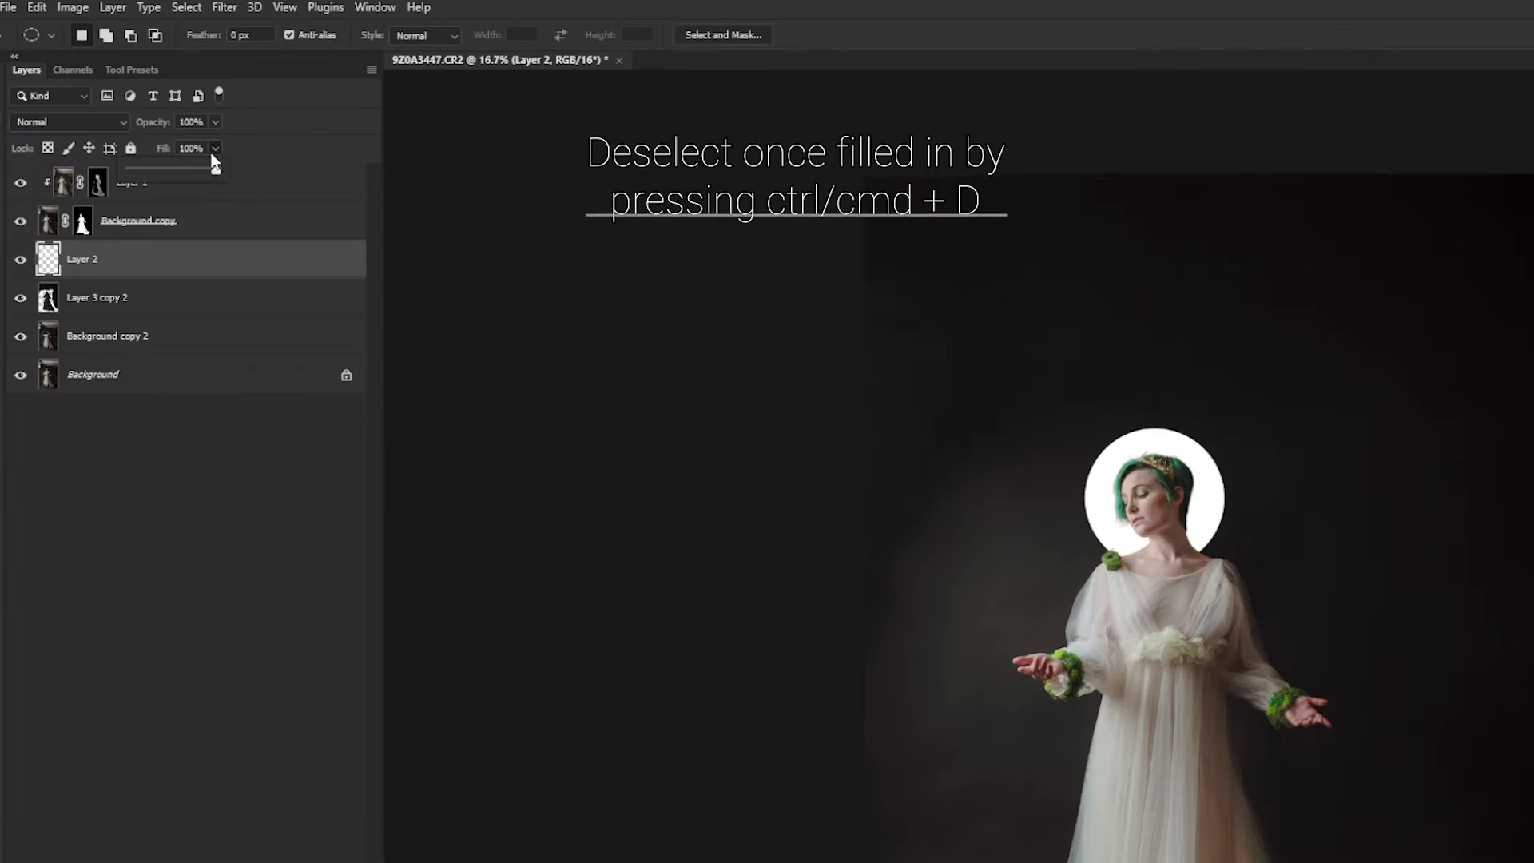
click(170, 169)
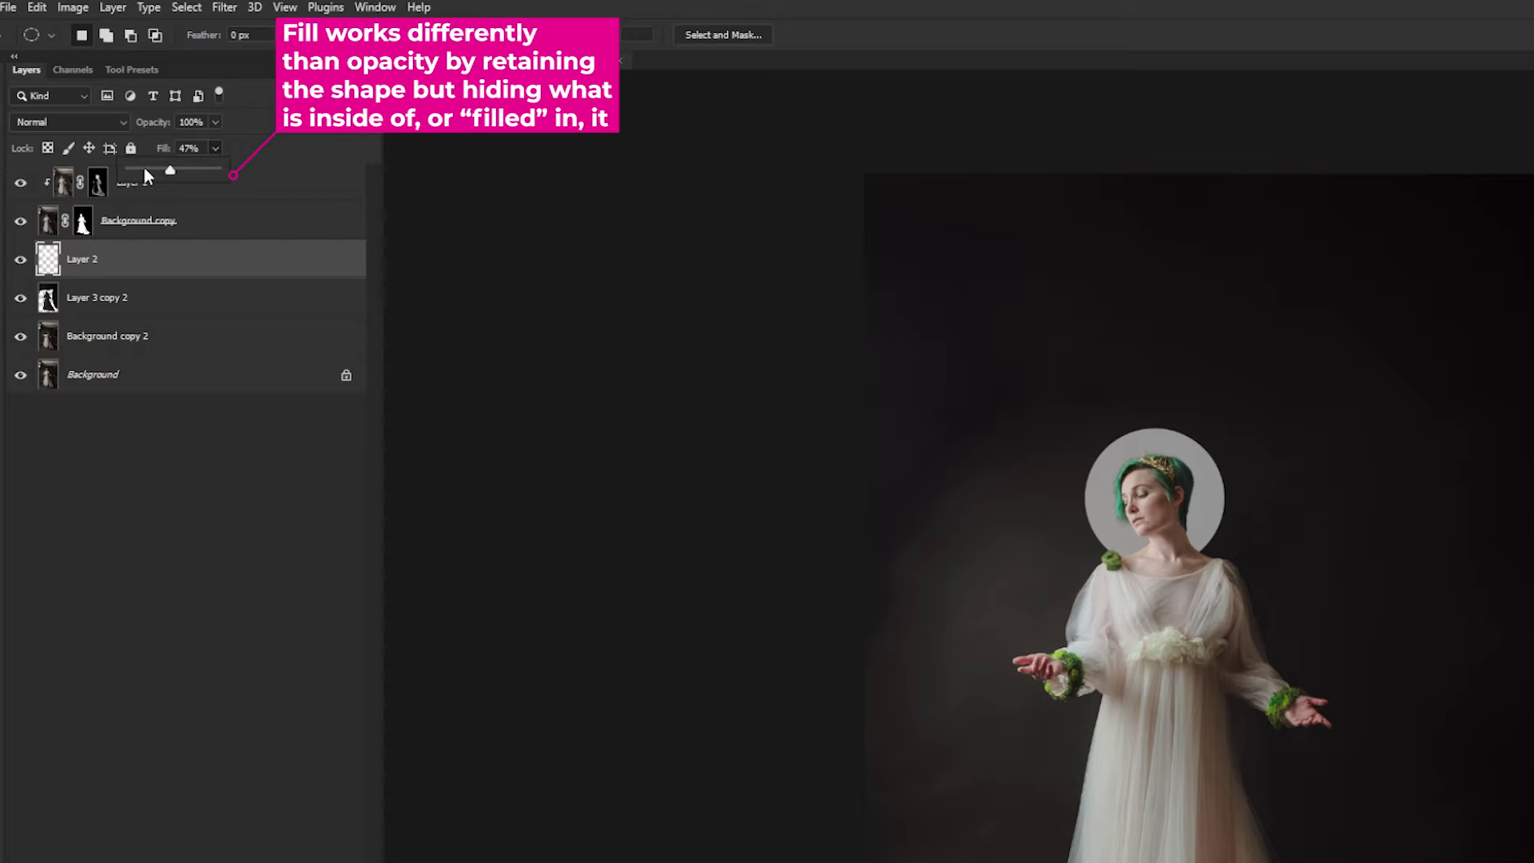
drag(143, 168, 70, 229)
click(143, 268)
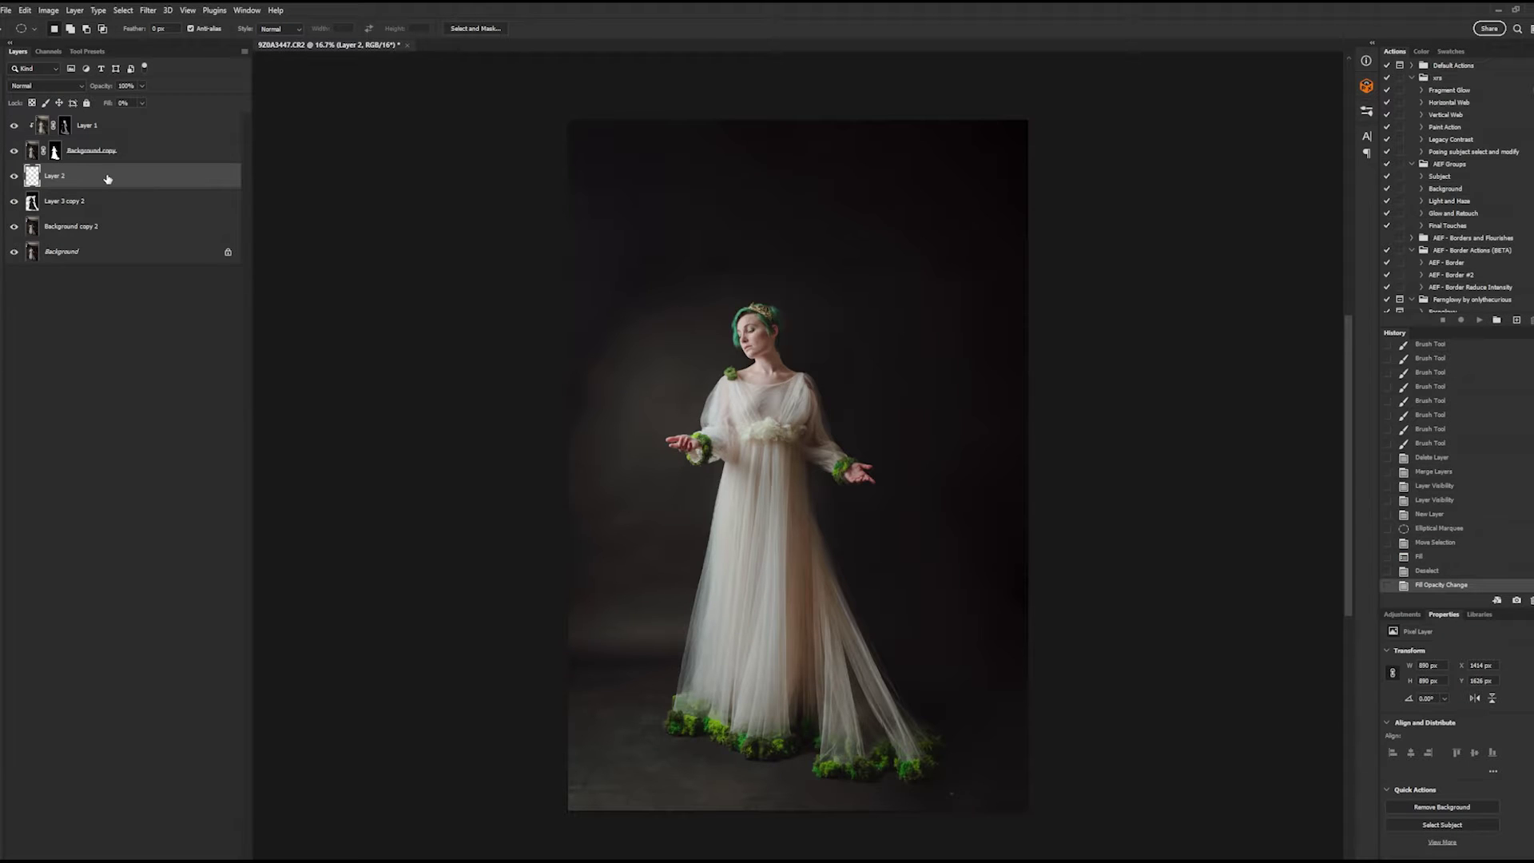
- Add a Stroke effect to the circle's layer and sample the stroke color from the skin on the woman's cheek
double_click(108, 178)
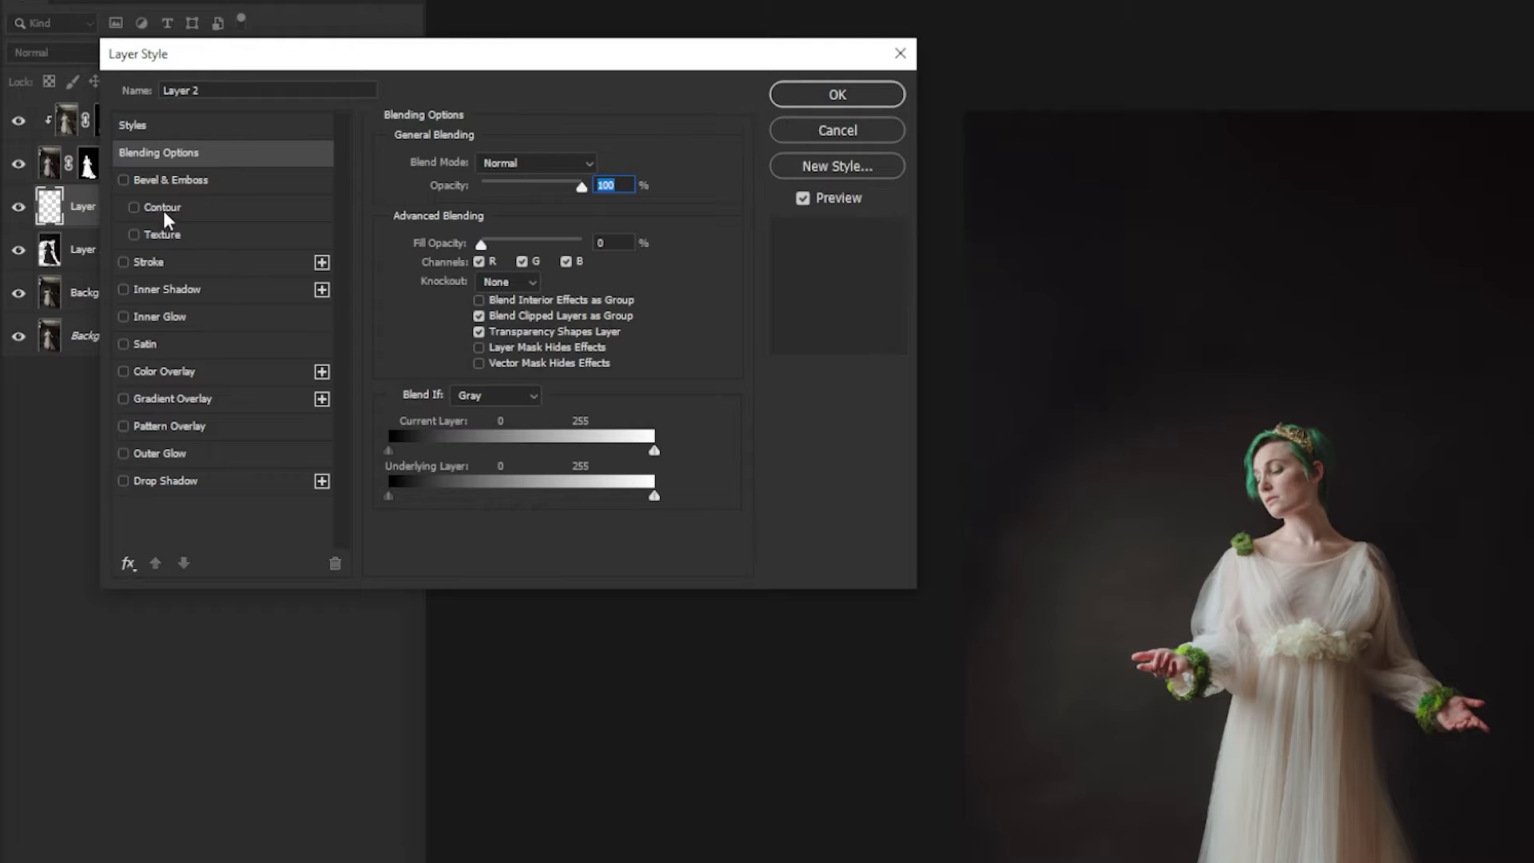
click(170, 262)
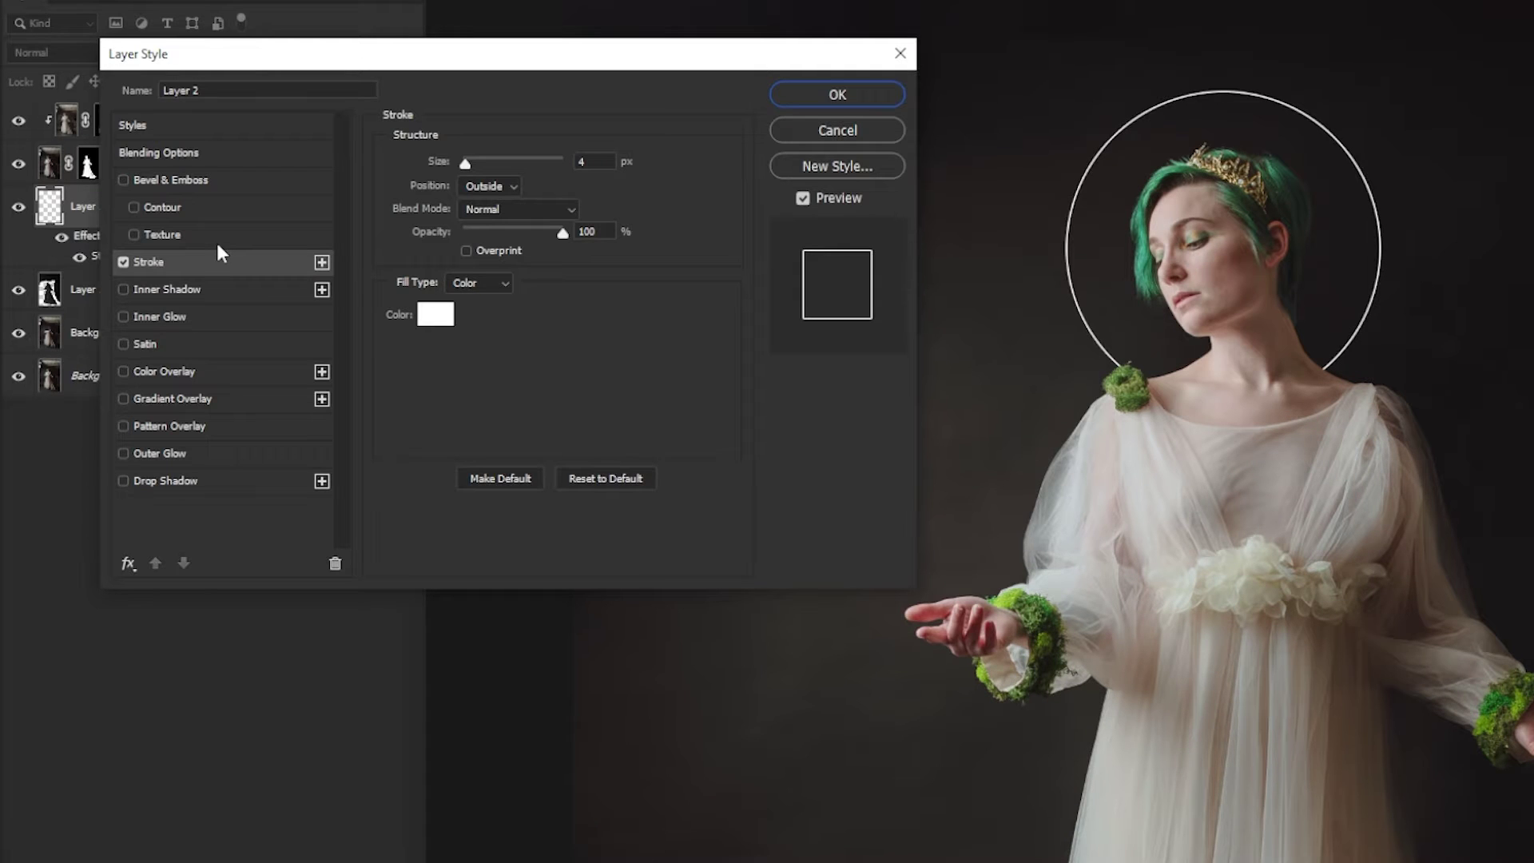
click(435, 321)
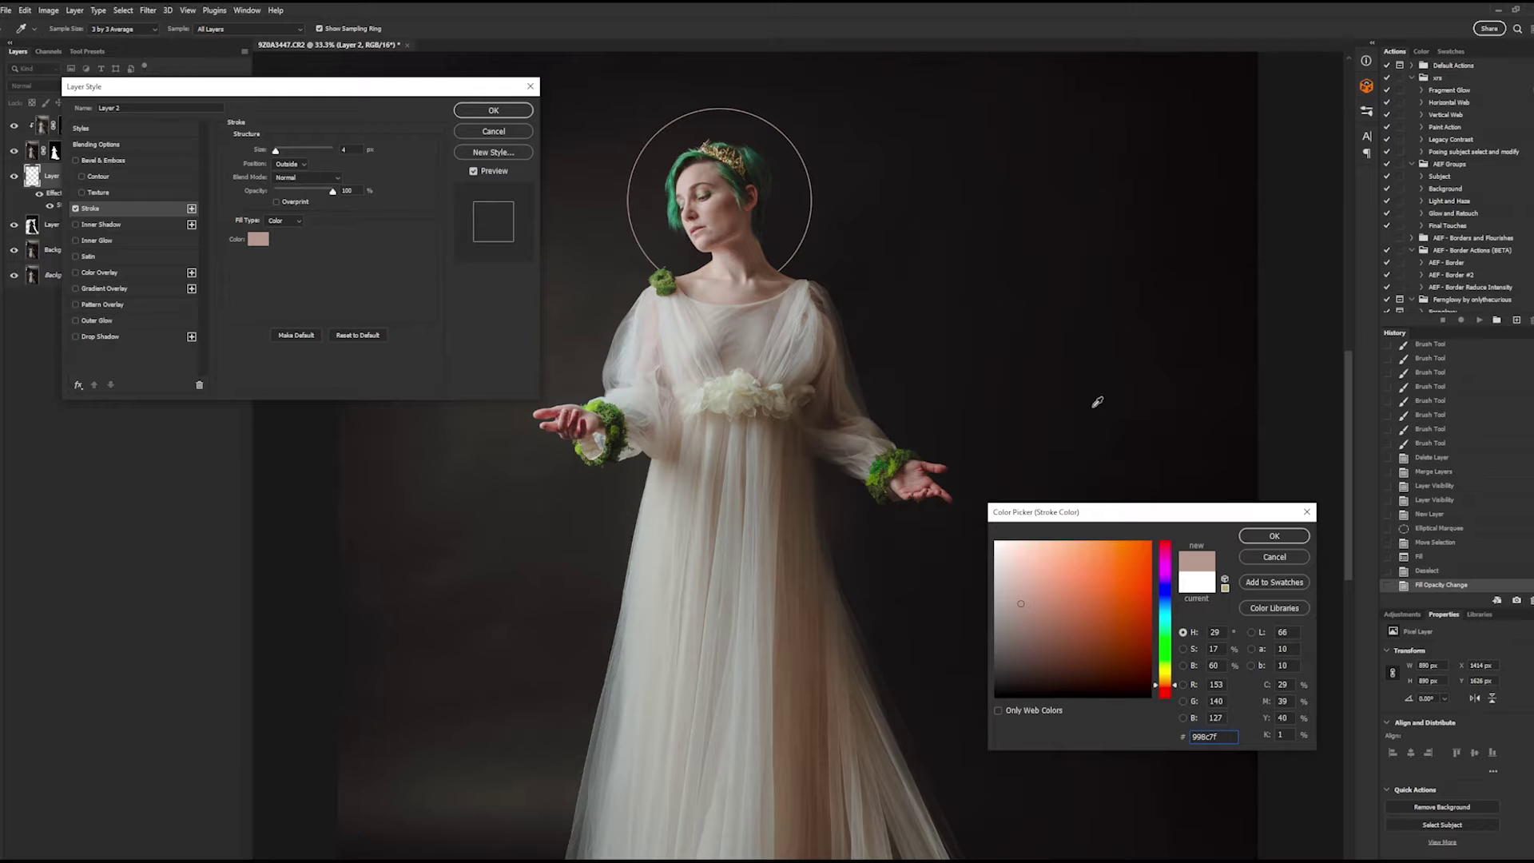
click(1028, 585)
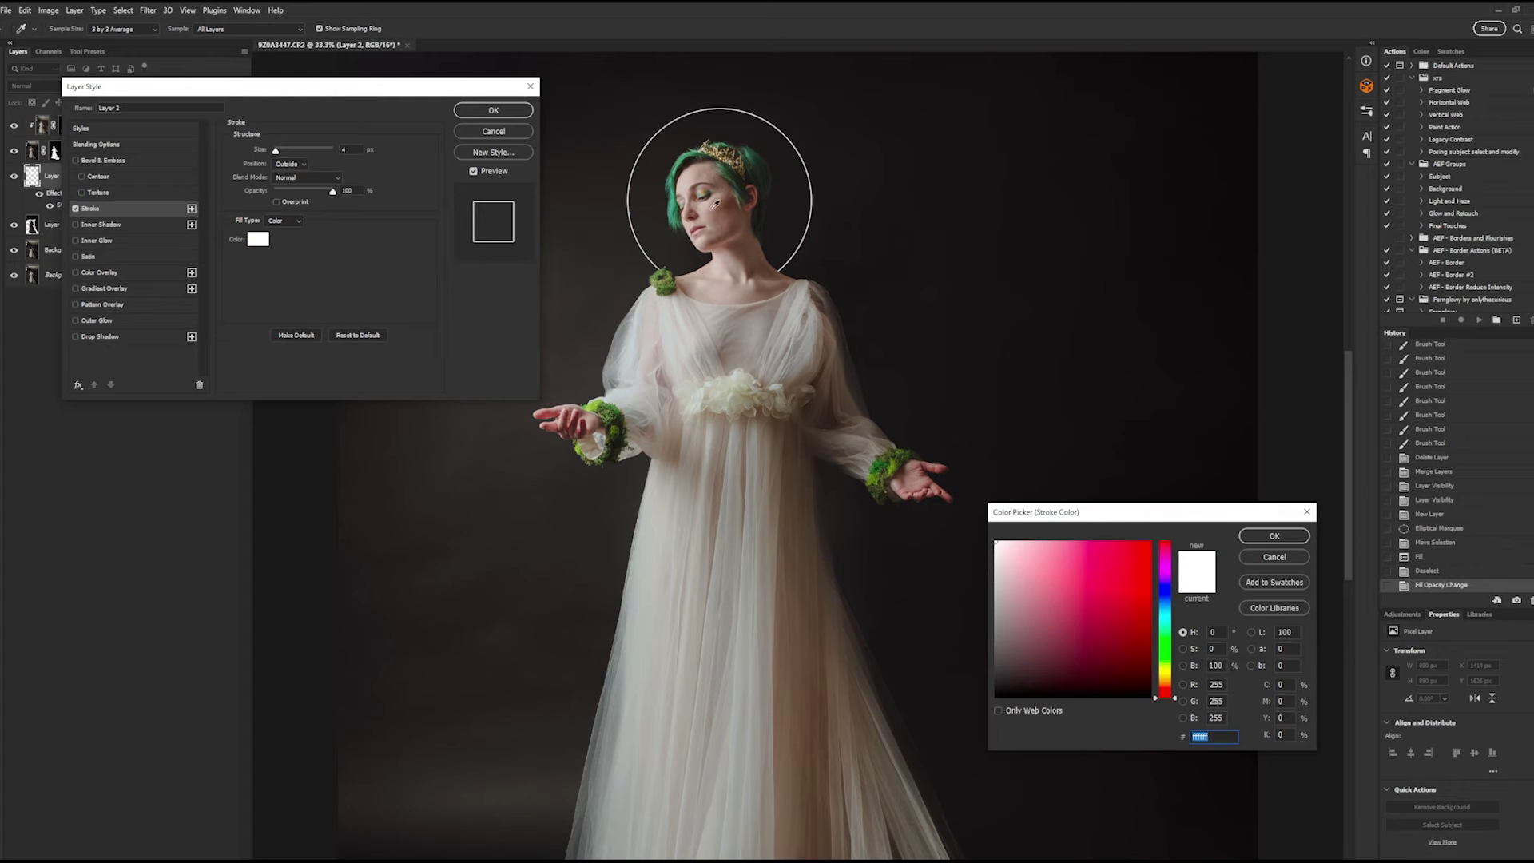
click(715, 203)
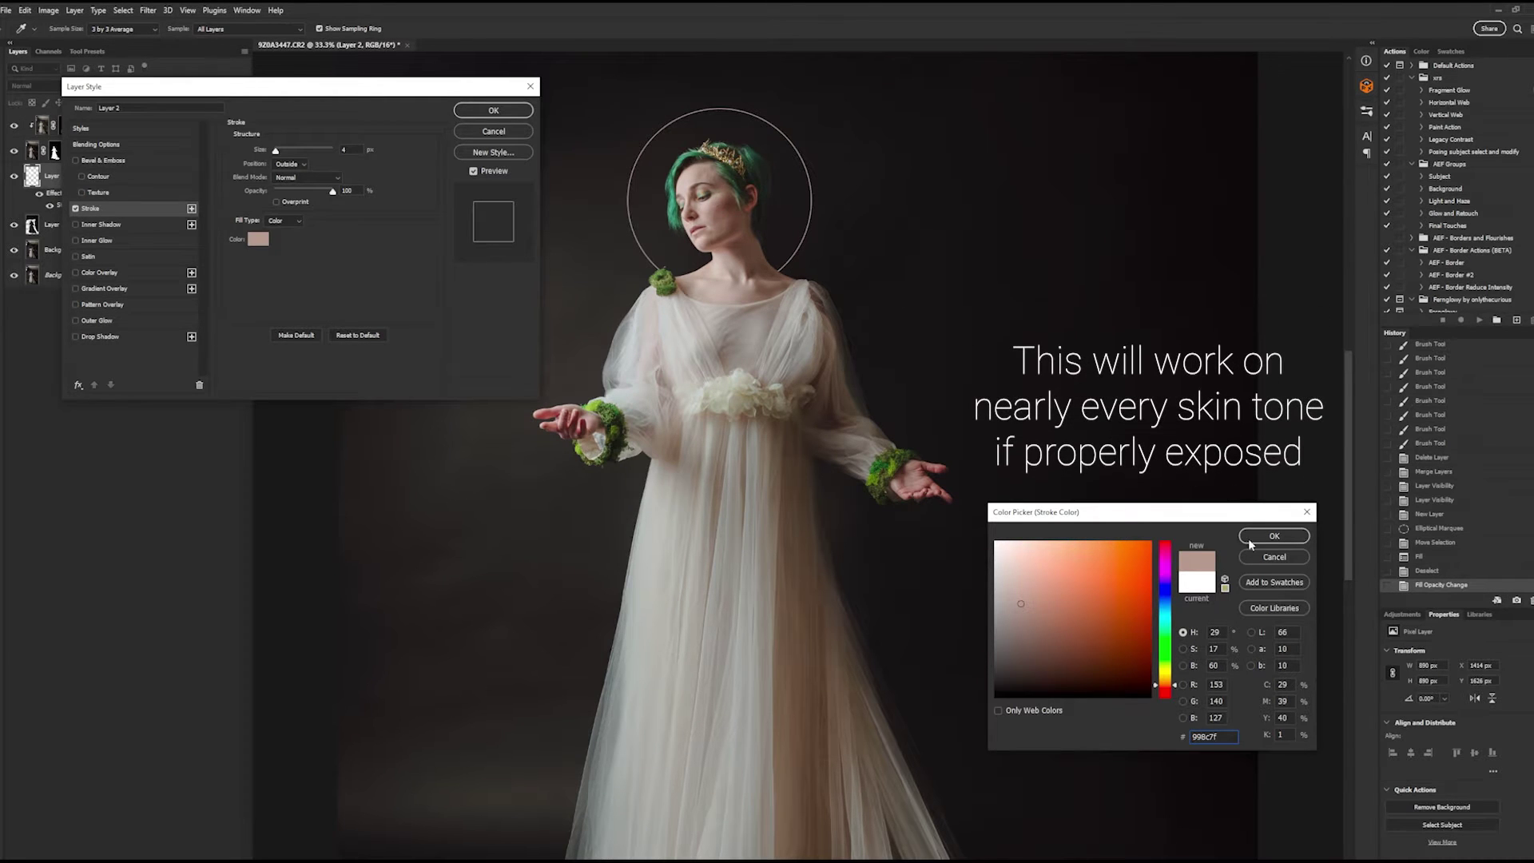
- Lighten the sampled stroke color to a pale peach of about 14% saturation and 90% brightness
click(1029, 568)
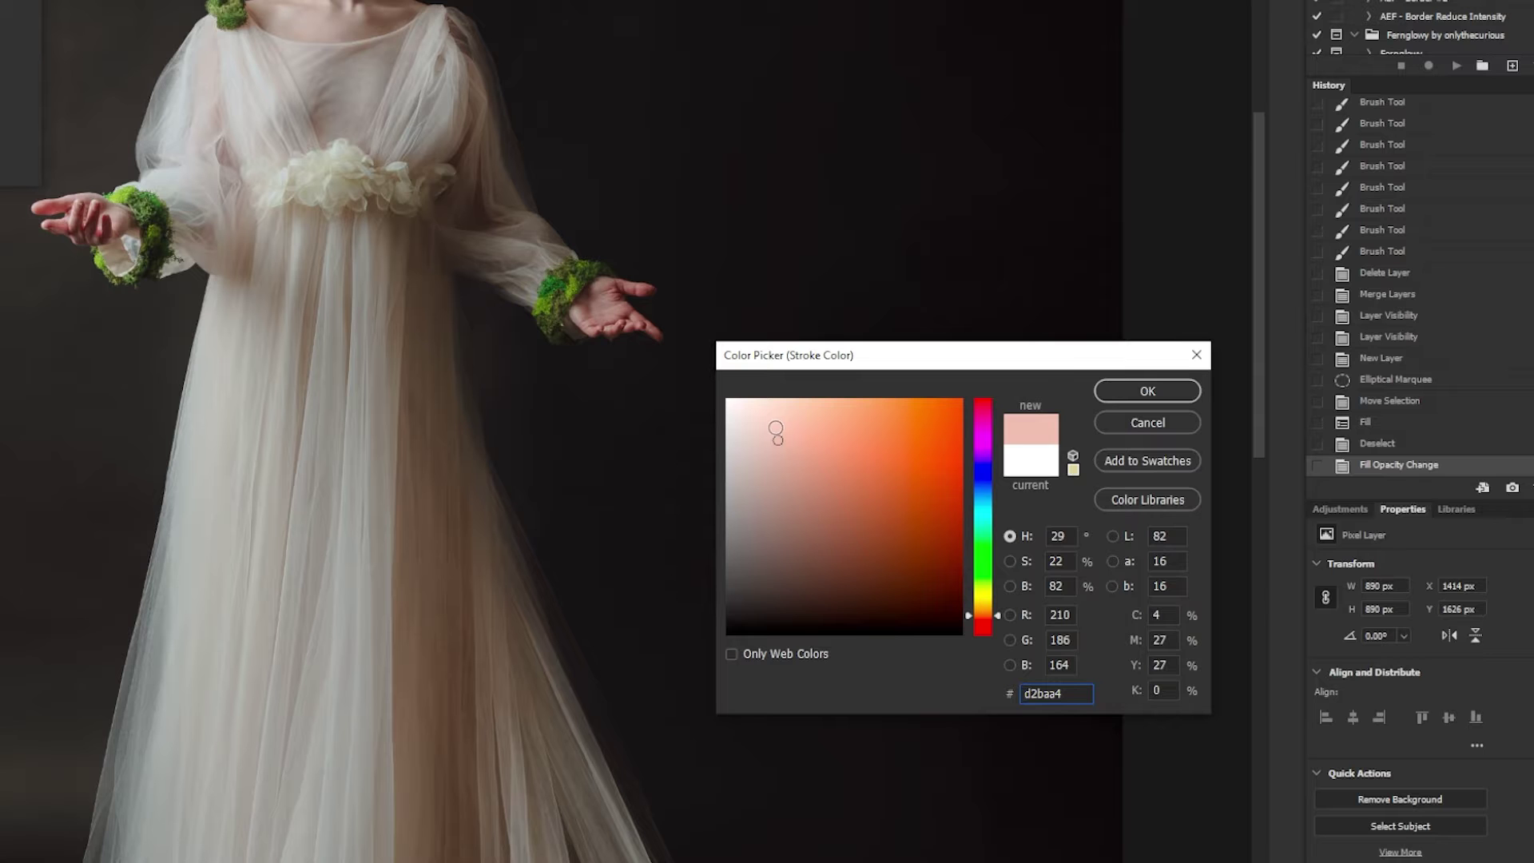
click(766, 427)
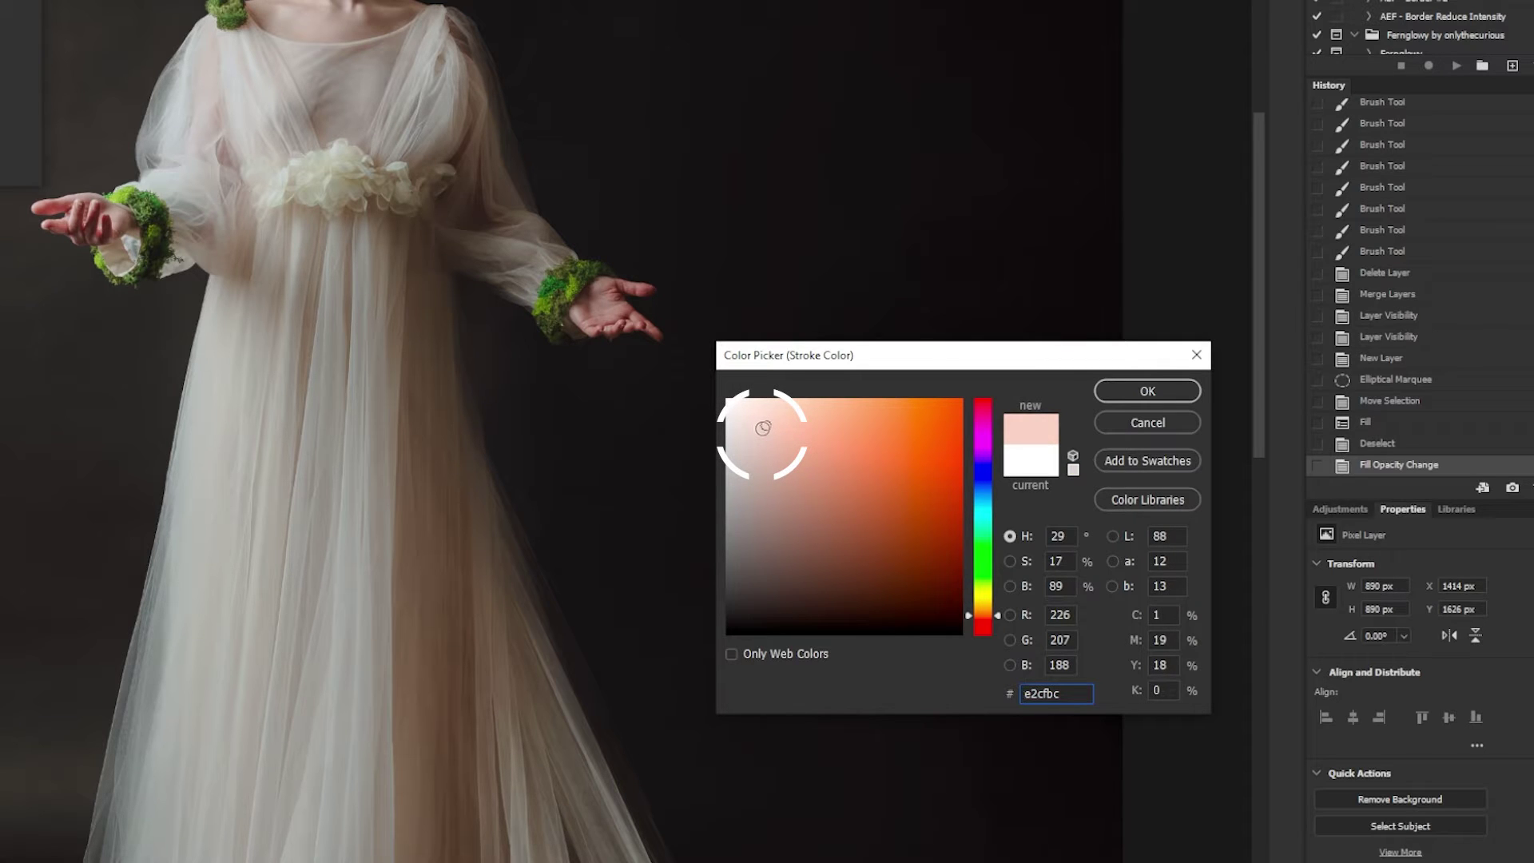
click(759, 422)
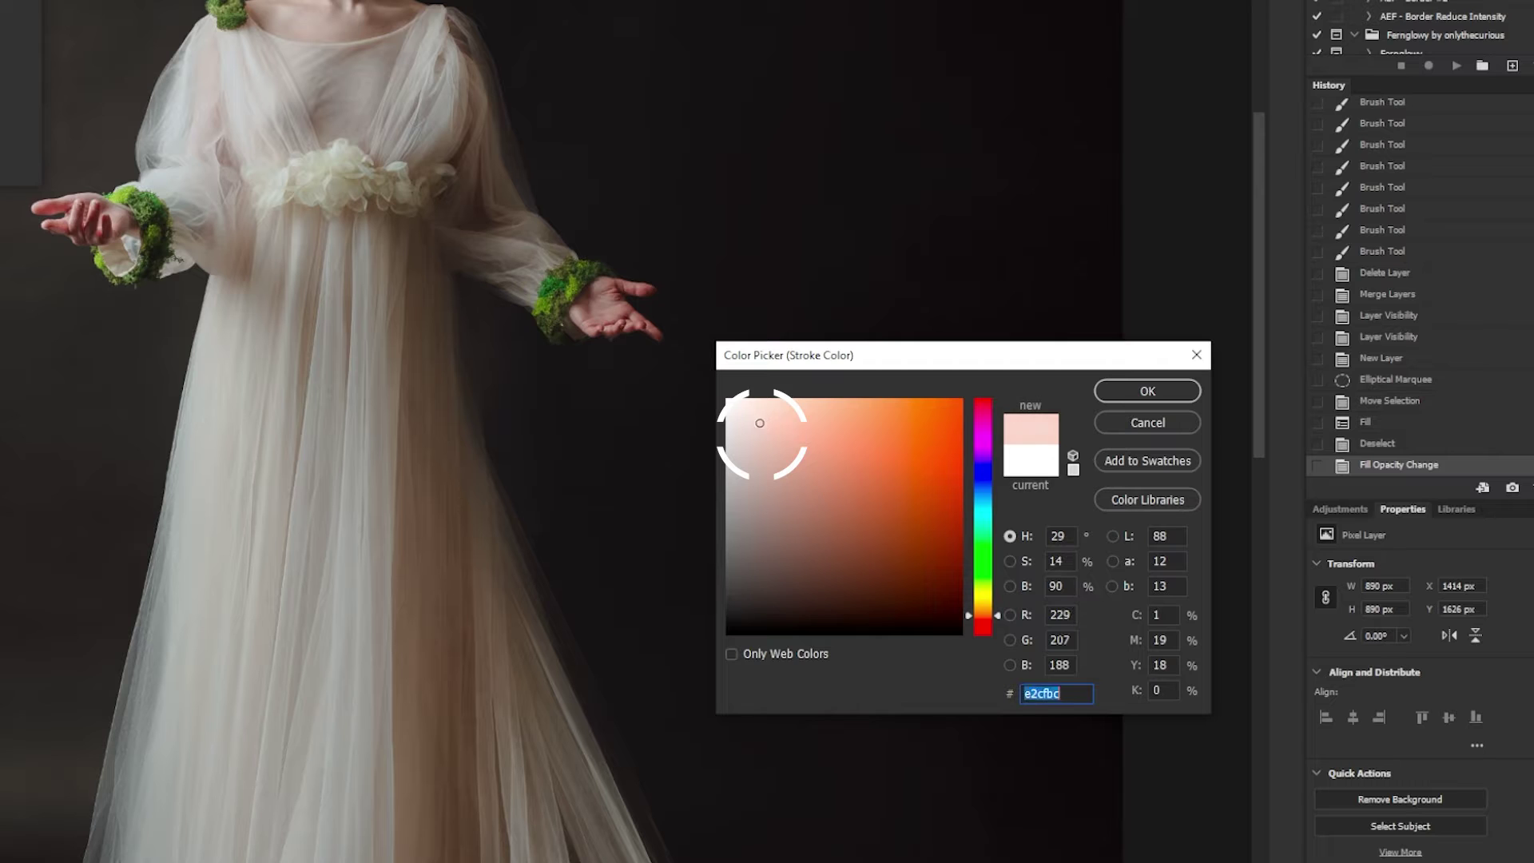
click(1118, 387)
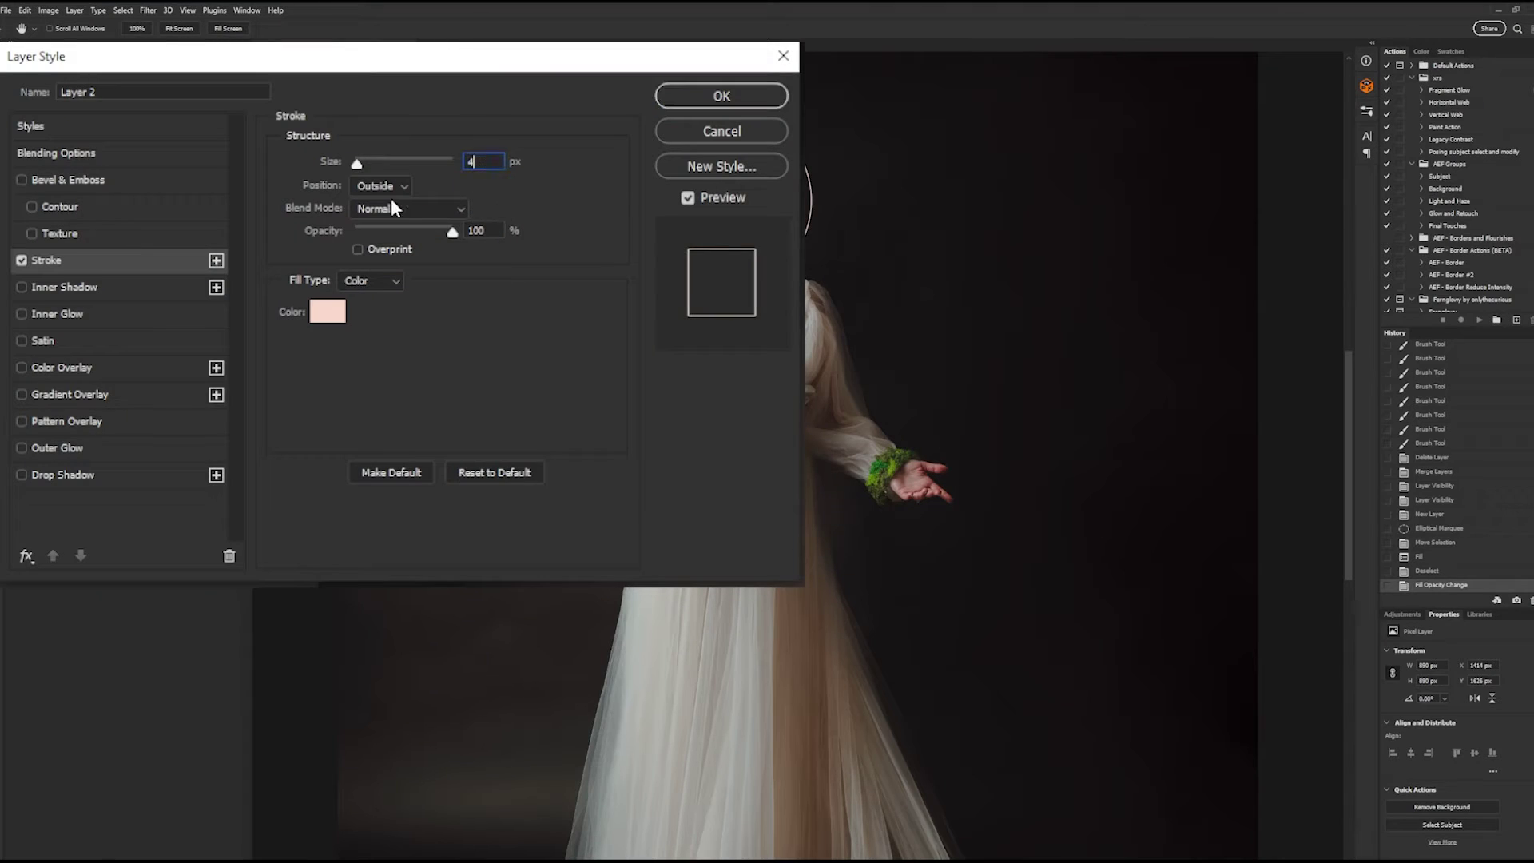
- Set the stroke position to Outside, thicken the stroke slightly and apply the layer style
click(369, 184)
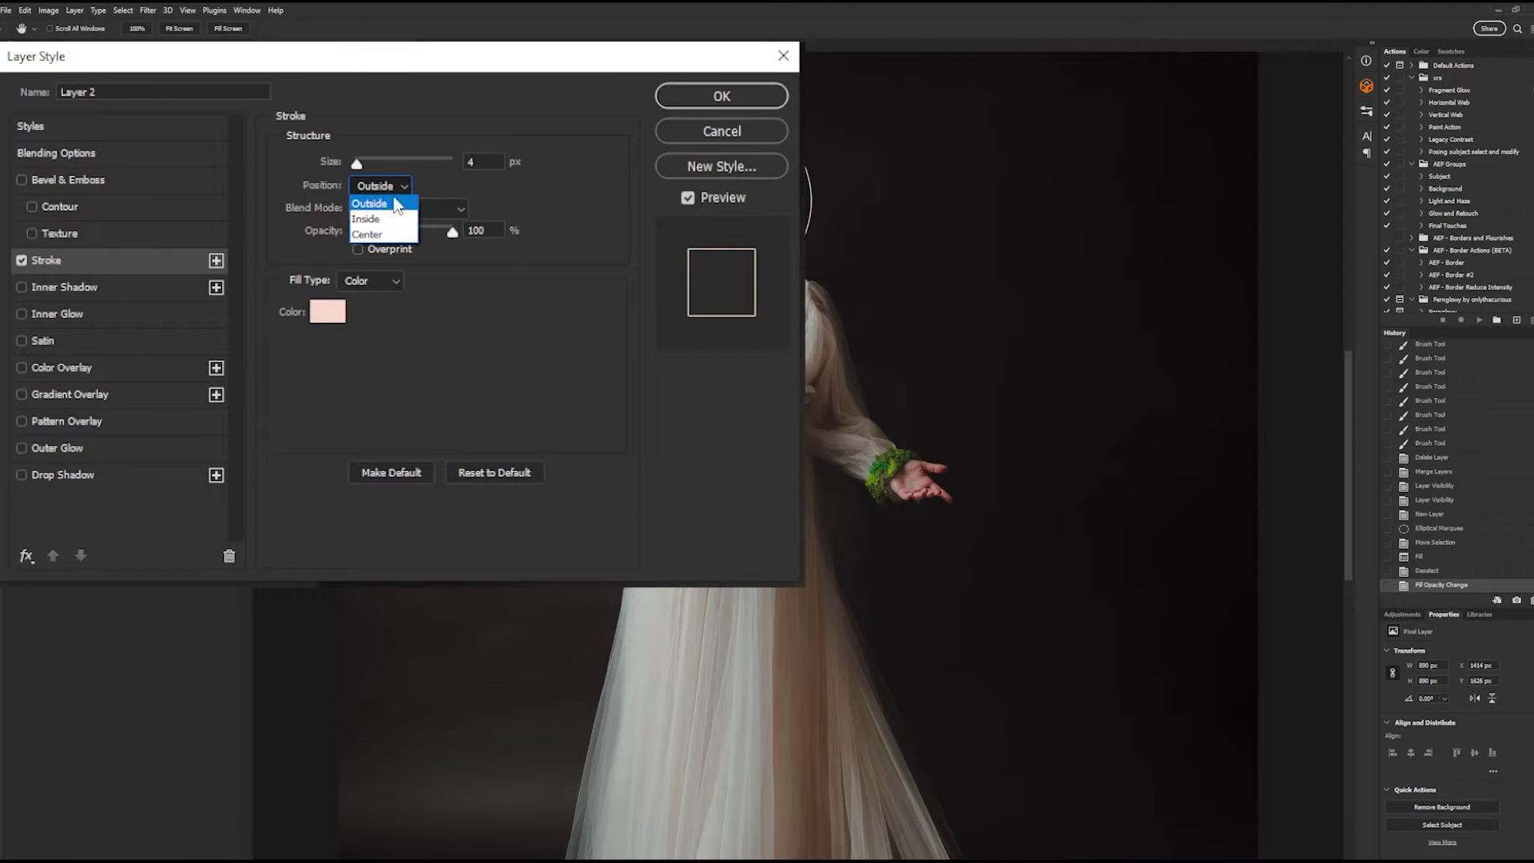
click(375, 203)
click(358, 160)
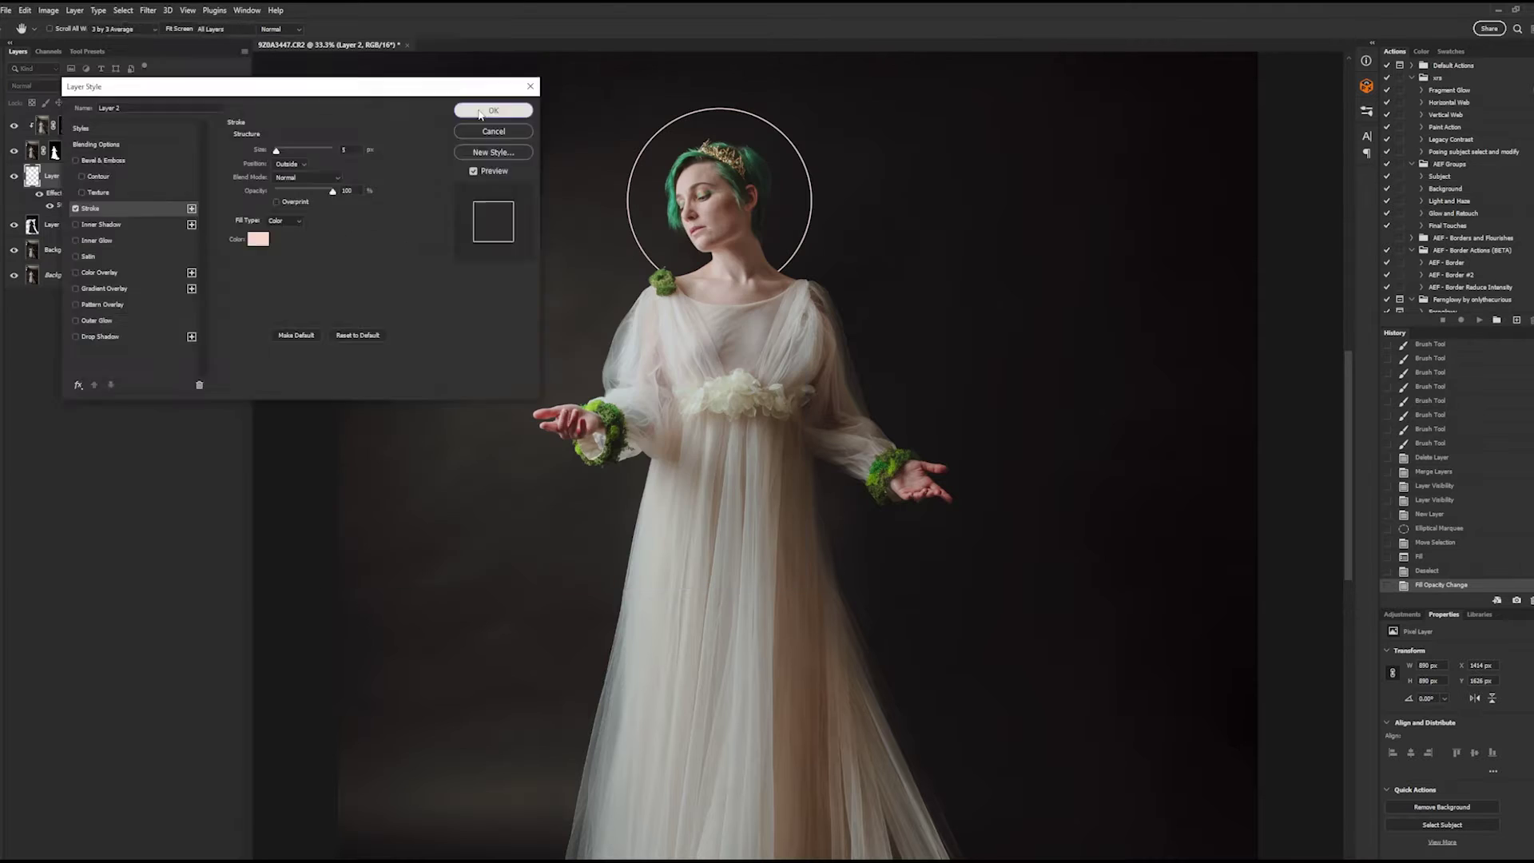
key(Return)
- Rasterize the layer style of the circle's layer, Layer 2
key(ctrl+plus)
key(ctrl+plus)
mouse_move(447, 322)
mouse_down()
mouse_move(467, 554)
mouse_move(517, 767)
mouse_up()
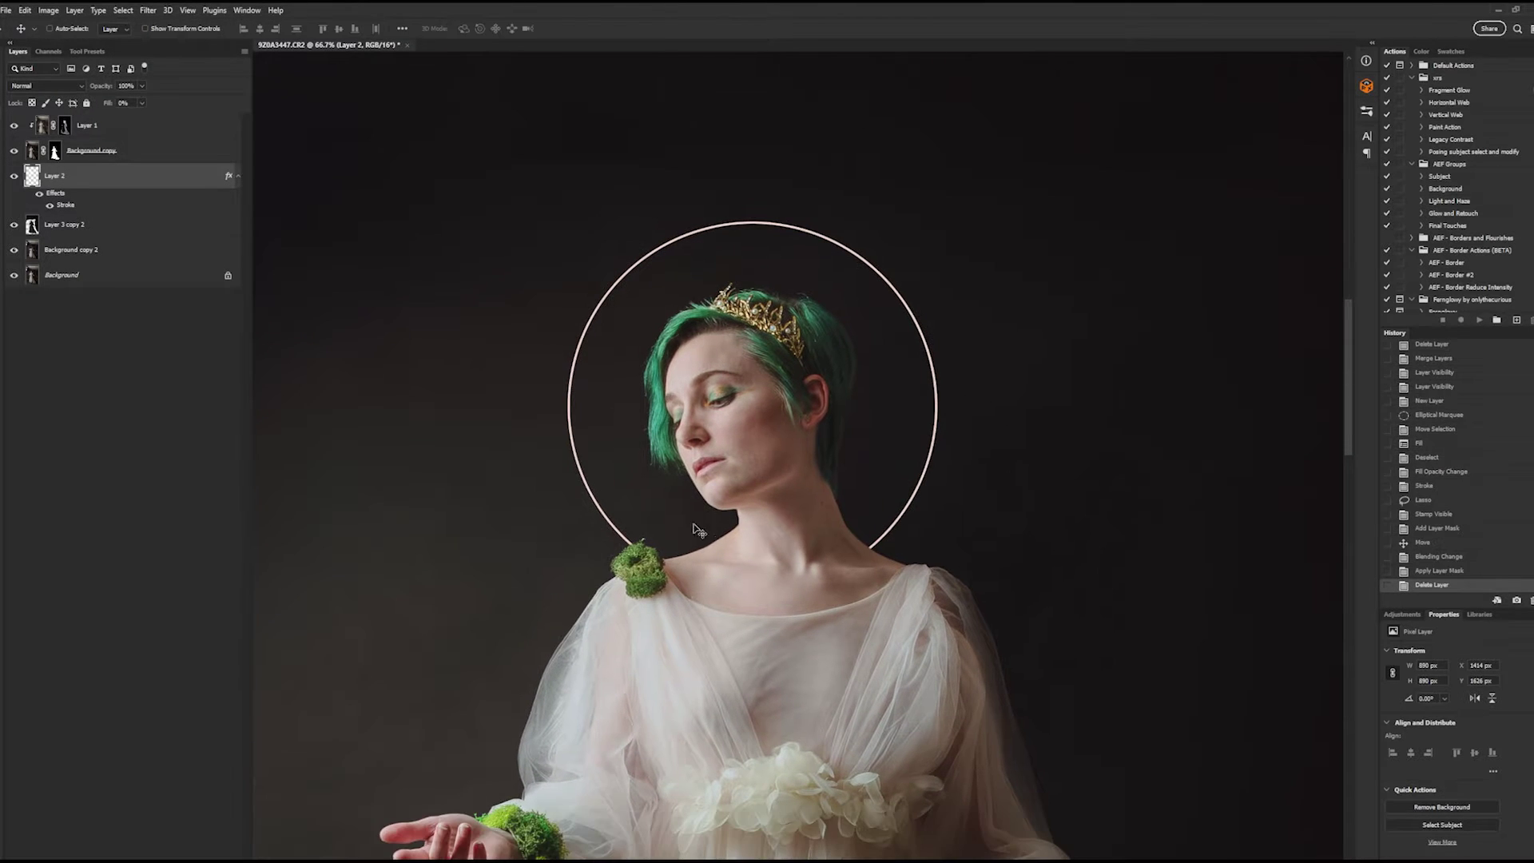
right_click(83, 195)
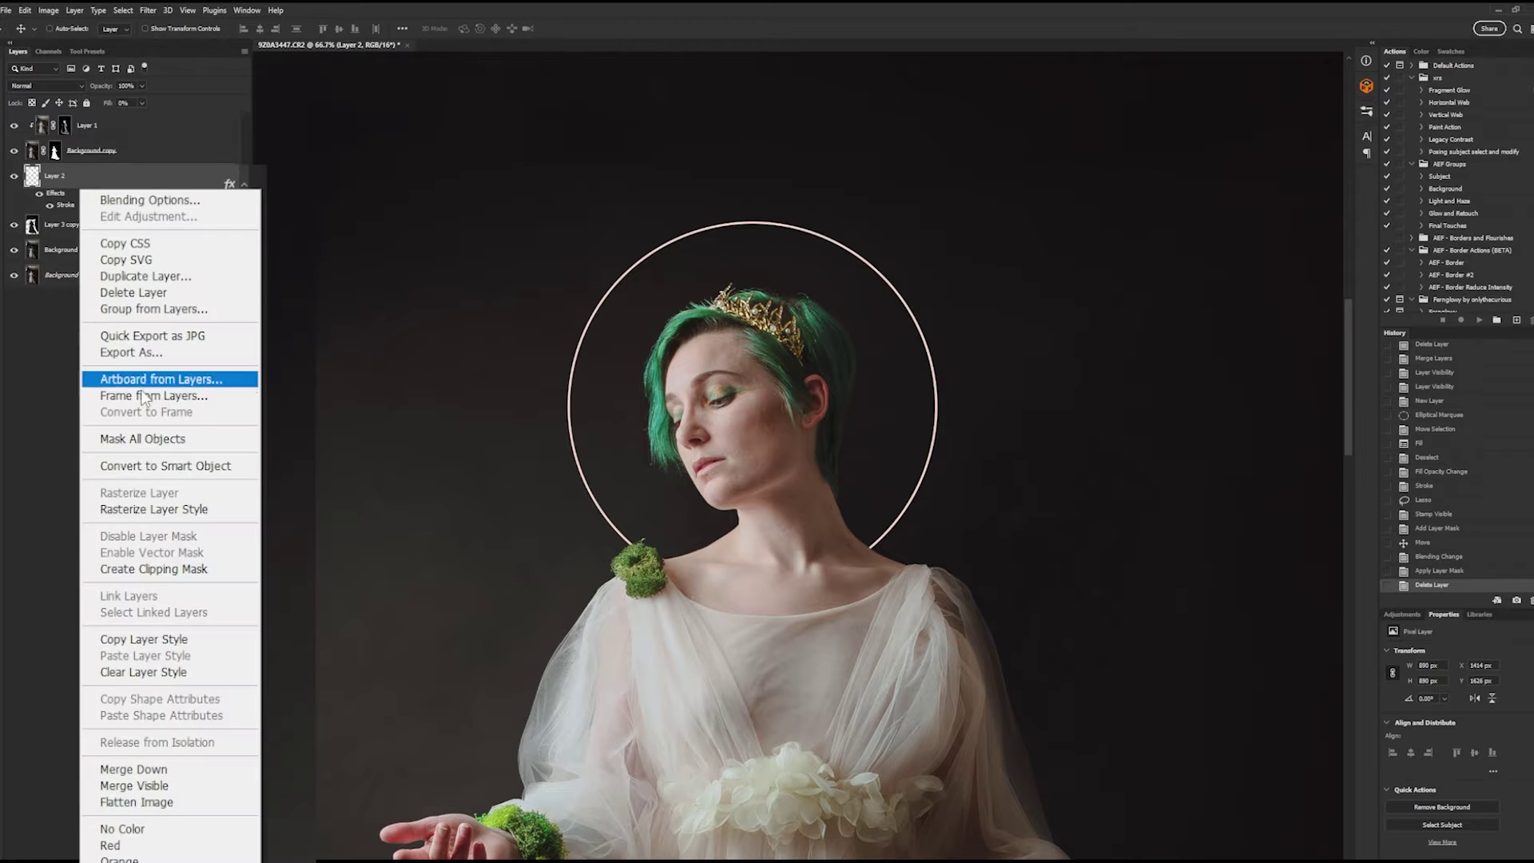
click(179, 514)
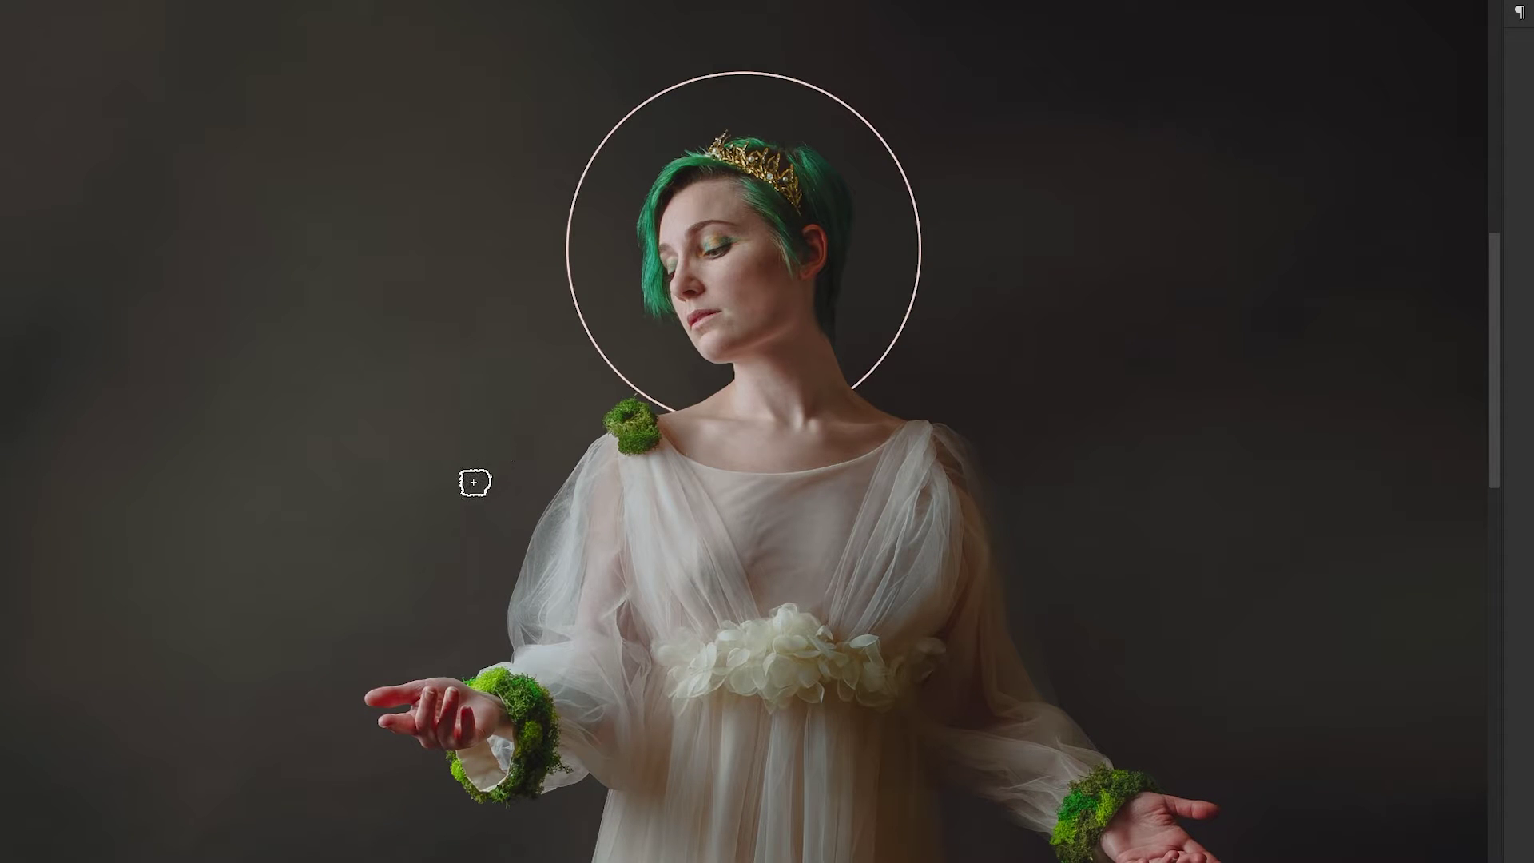
- Try erasing the halo circle's lower arcs on both sides of the neck, and undo both strokes
mouse_move(651, 408)
mouse_down()
mouse_move(661, 387)
mouse_move(617, 352)
mouse_move(651, 395)
mouse_move(606, 383)
mouse_move(602, 295)
mouse_move(556, 253)
mouse_move(603, 196)
mouse_up()
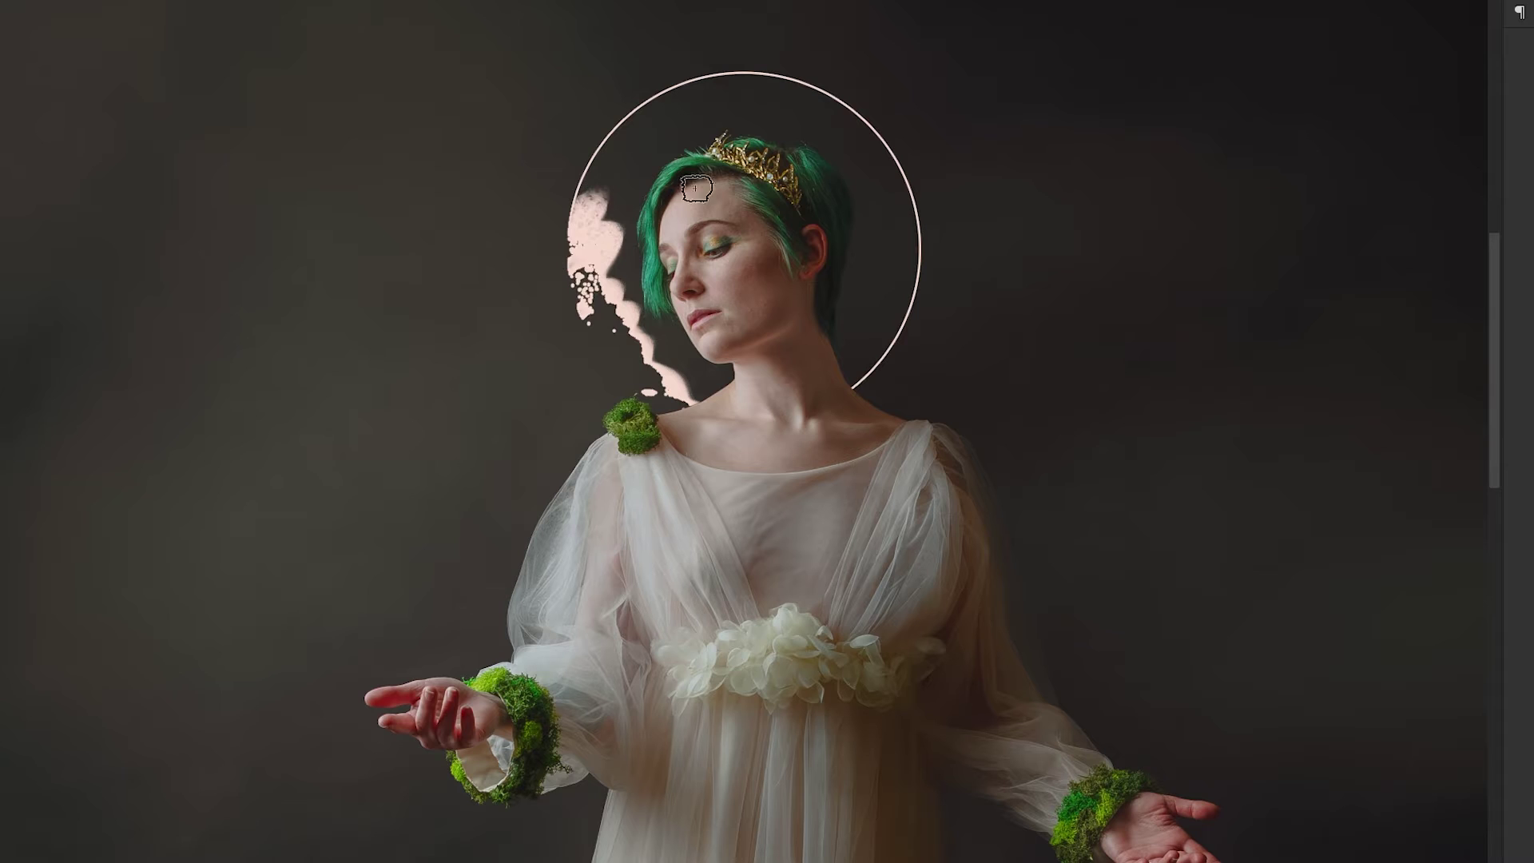
mouse_move(850, 379)
mouse_down()
mouse_move(875, 354)
mouse_move(901, 203)
mouse_up()
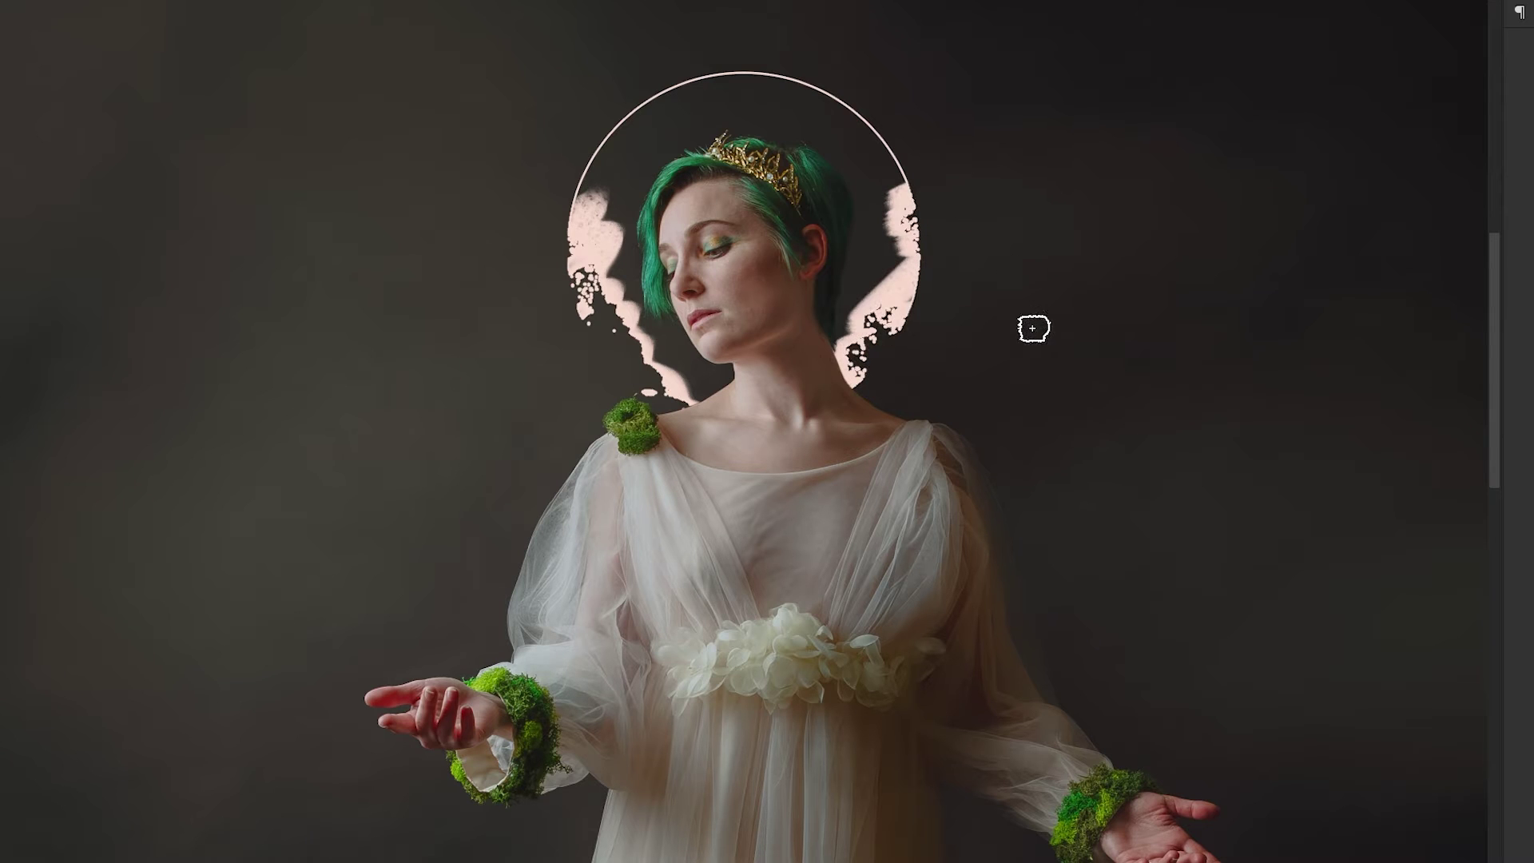
key(ctrl+z)
key(ctrl+z)
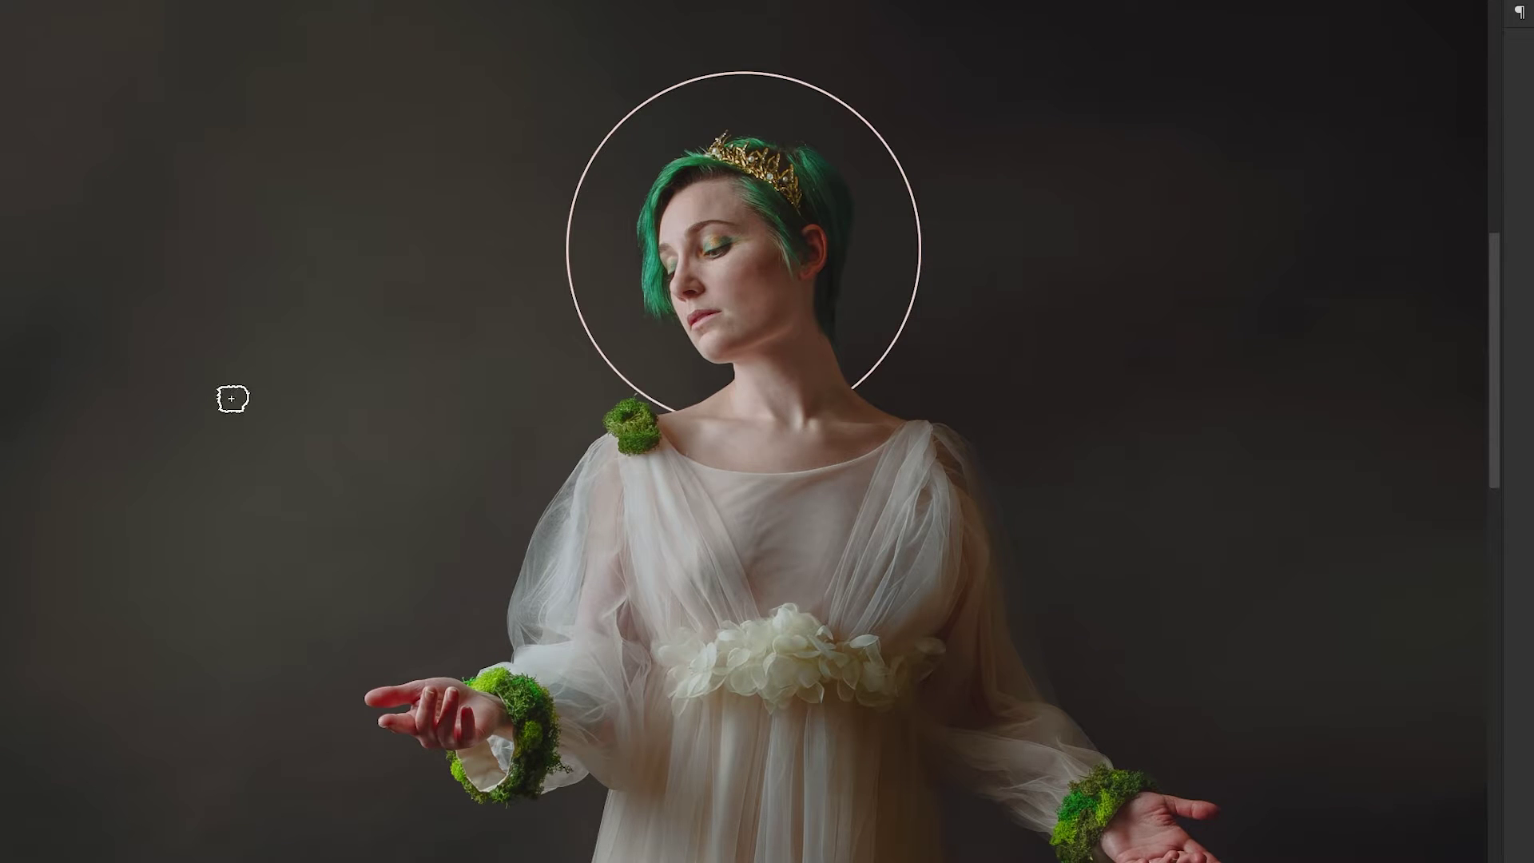
- Erase the halo's lower arcs once more from the shoulders up to face height, and undo the erasing
mouse_move(623, 372)
mouse_down()
mouse_move(678, 408)
mouse_move(561, 337)
mouse_up()
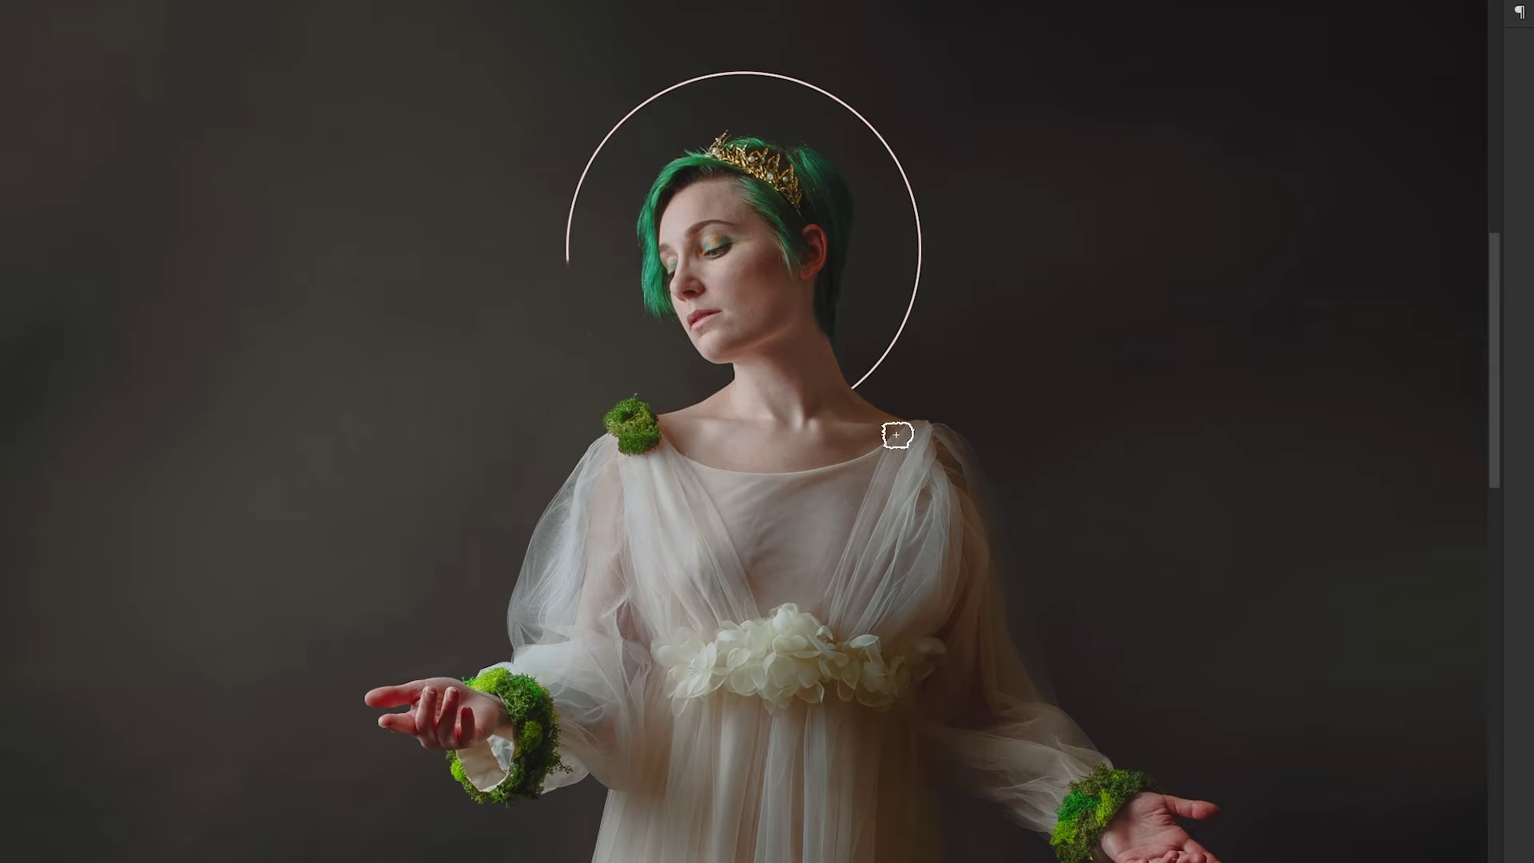
mouse_move(897, 434)
mouse_down()
mouse_move(897, 349)
mouse_move(924, 264)
mouse_up()
key(ctrl+z)
key(ctrl+z)
- Try moving the halo ring off the woman's head onto the empty backdrop on the side she is facing
key(v)
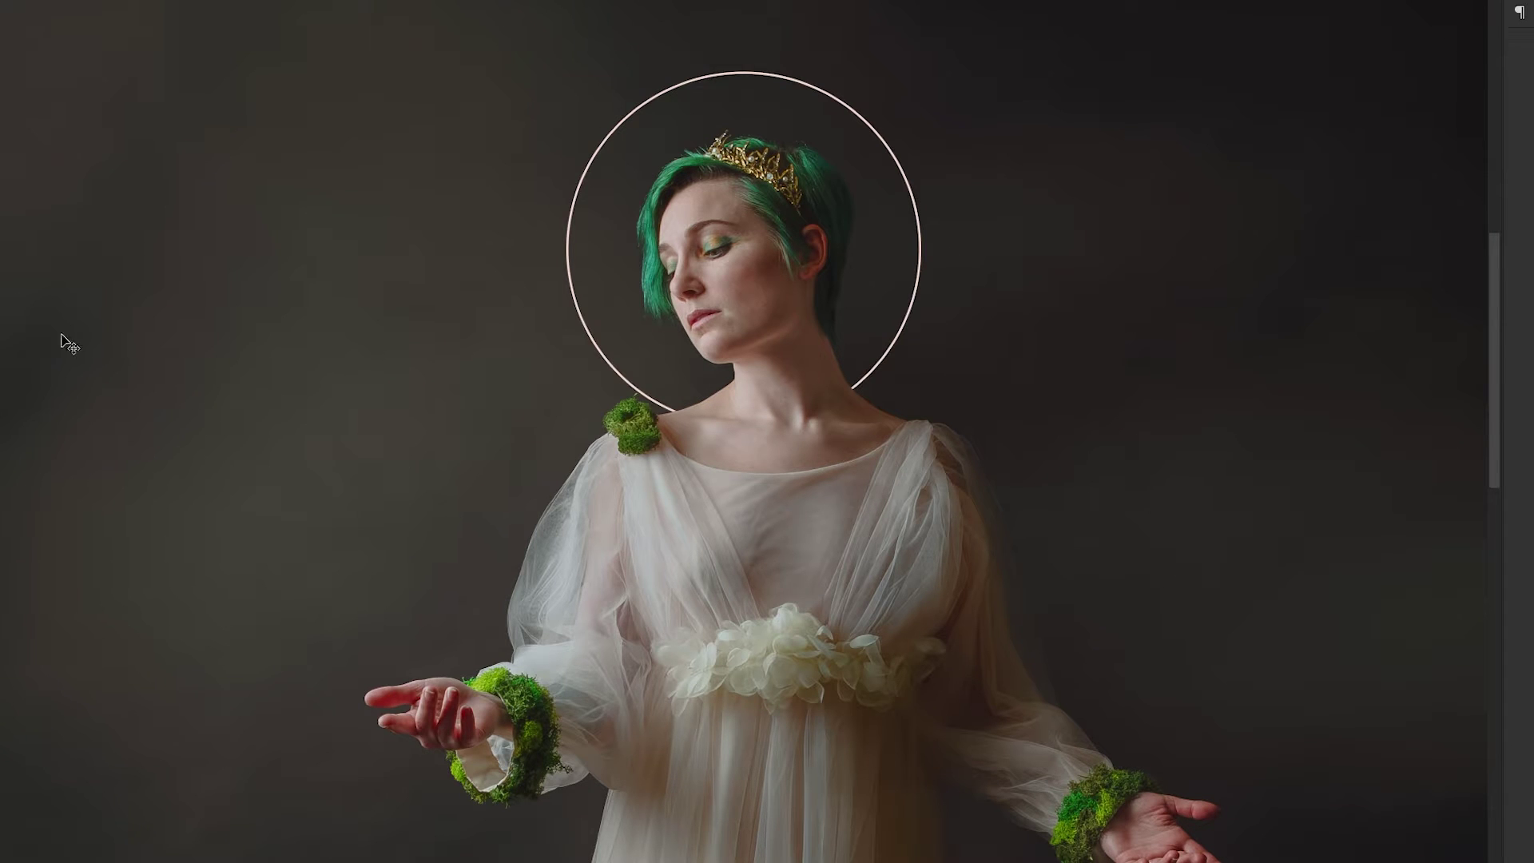
mouse_move(434, 487)
mouse_down()
mouse_move(164, 445)
mouse_move(68, 500)
mouse_up()
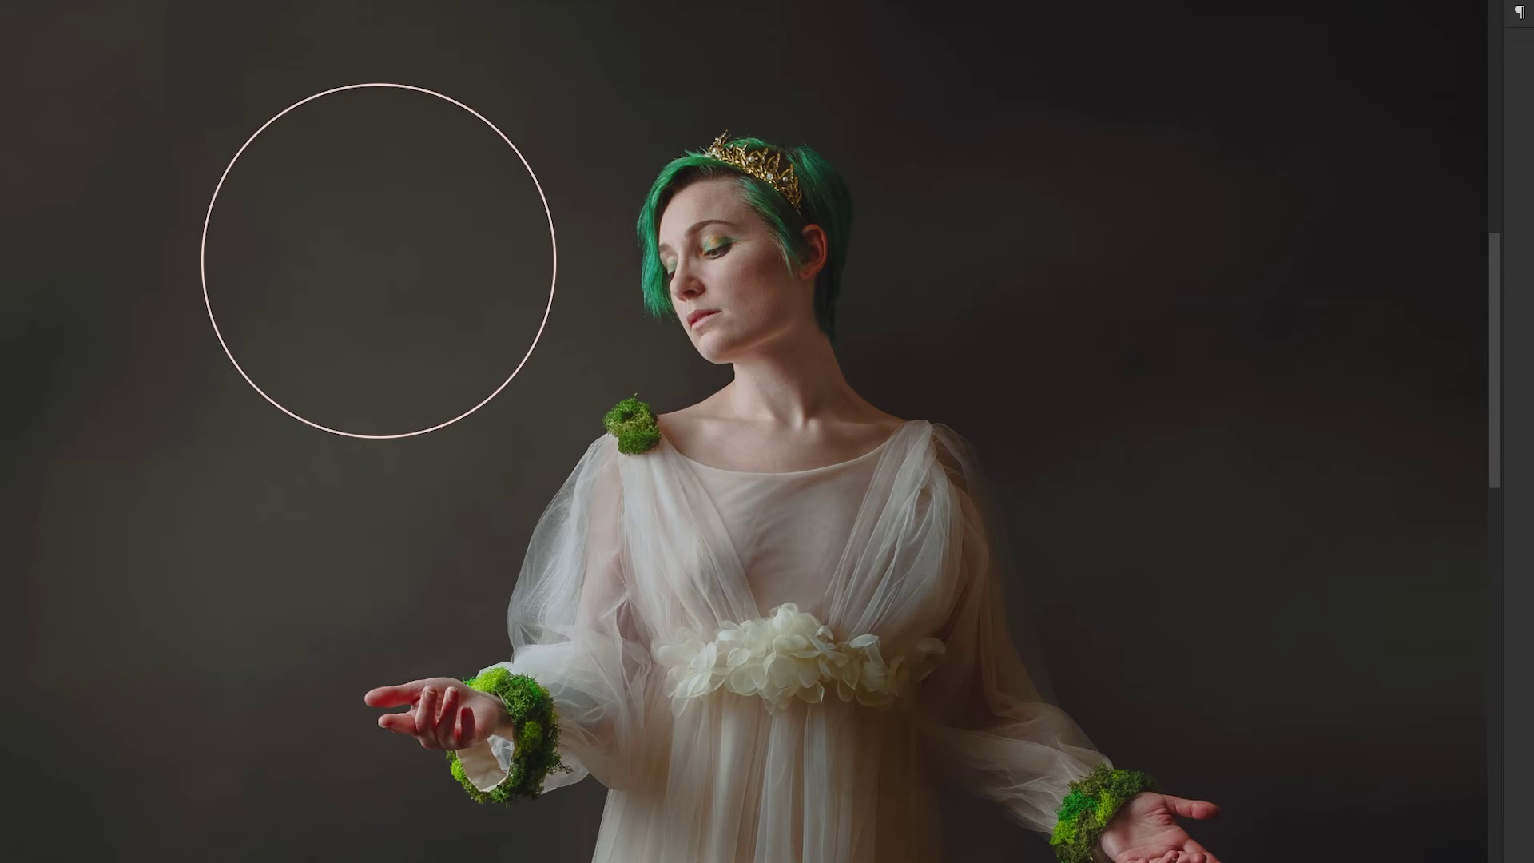
key(ctrl+d)
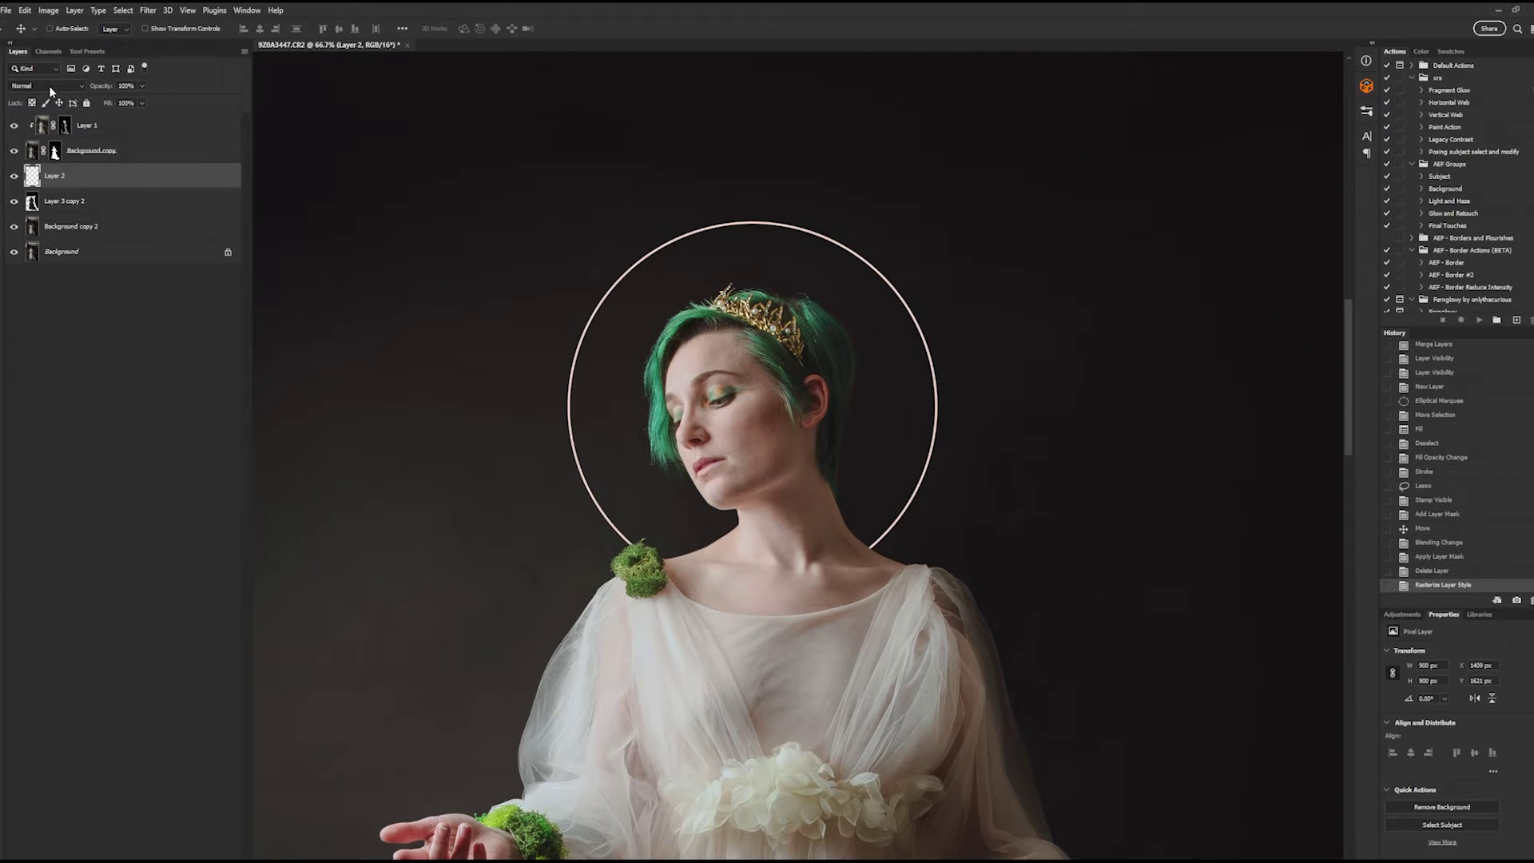
- Set the halo ring's layer, Layer 2, to the Multiply blend mode and duplicate it
click(54, 85)
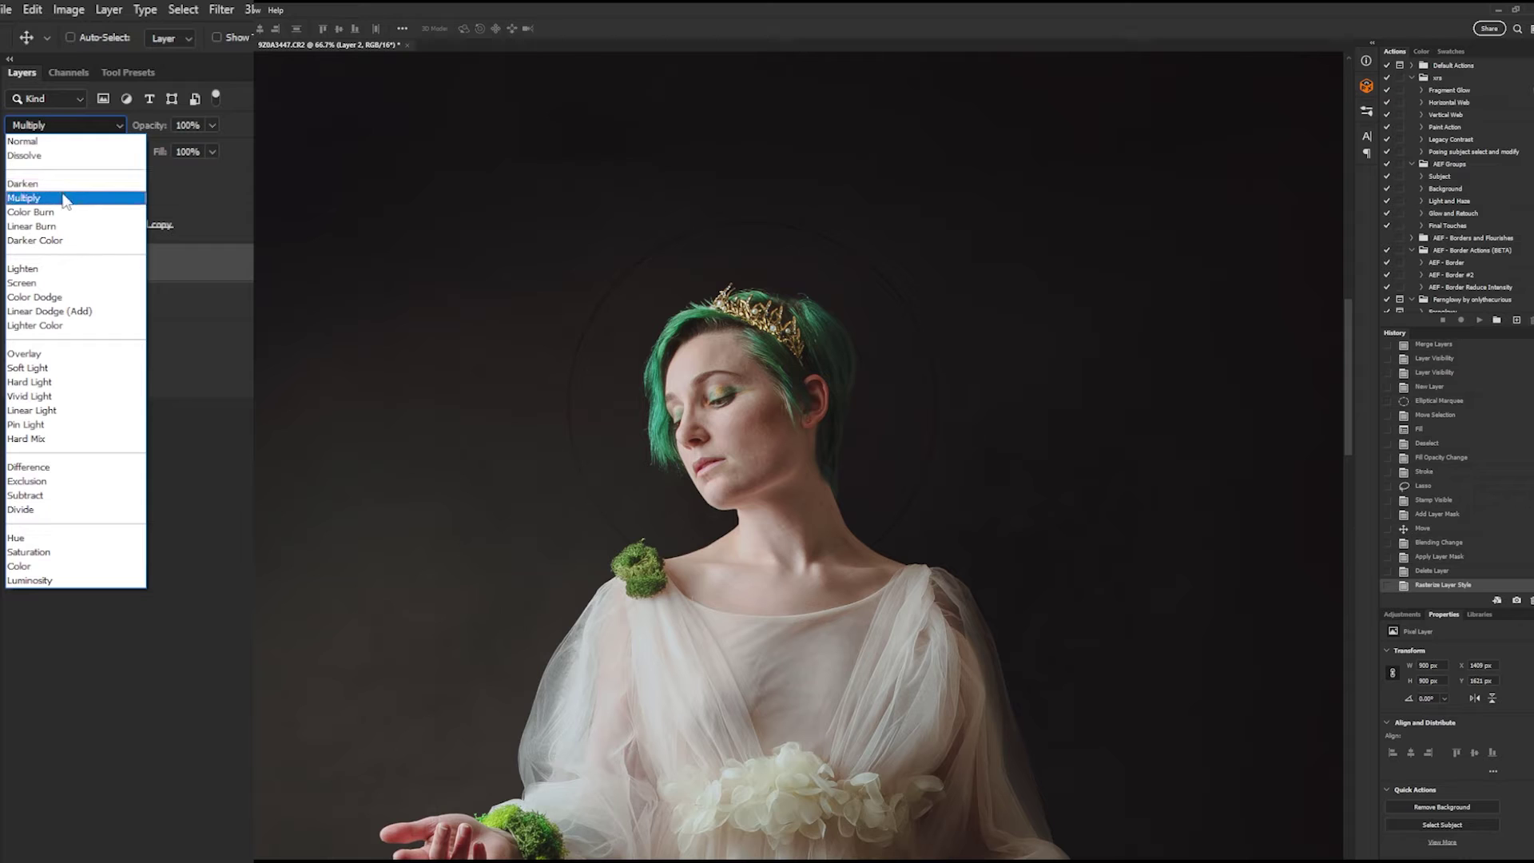
click(62, 199)
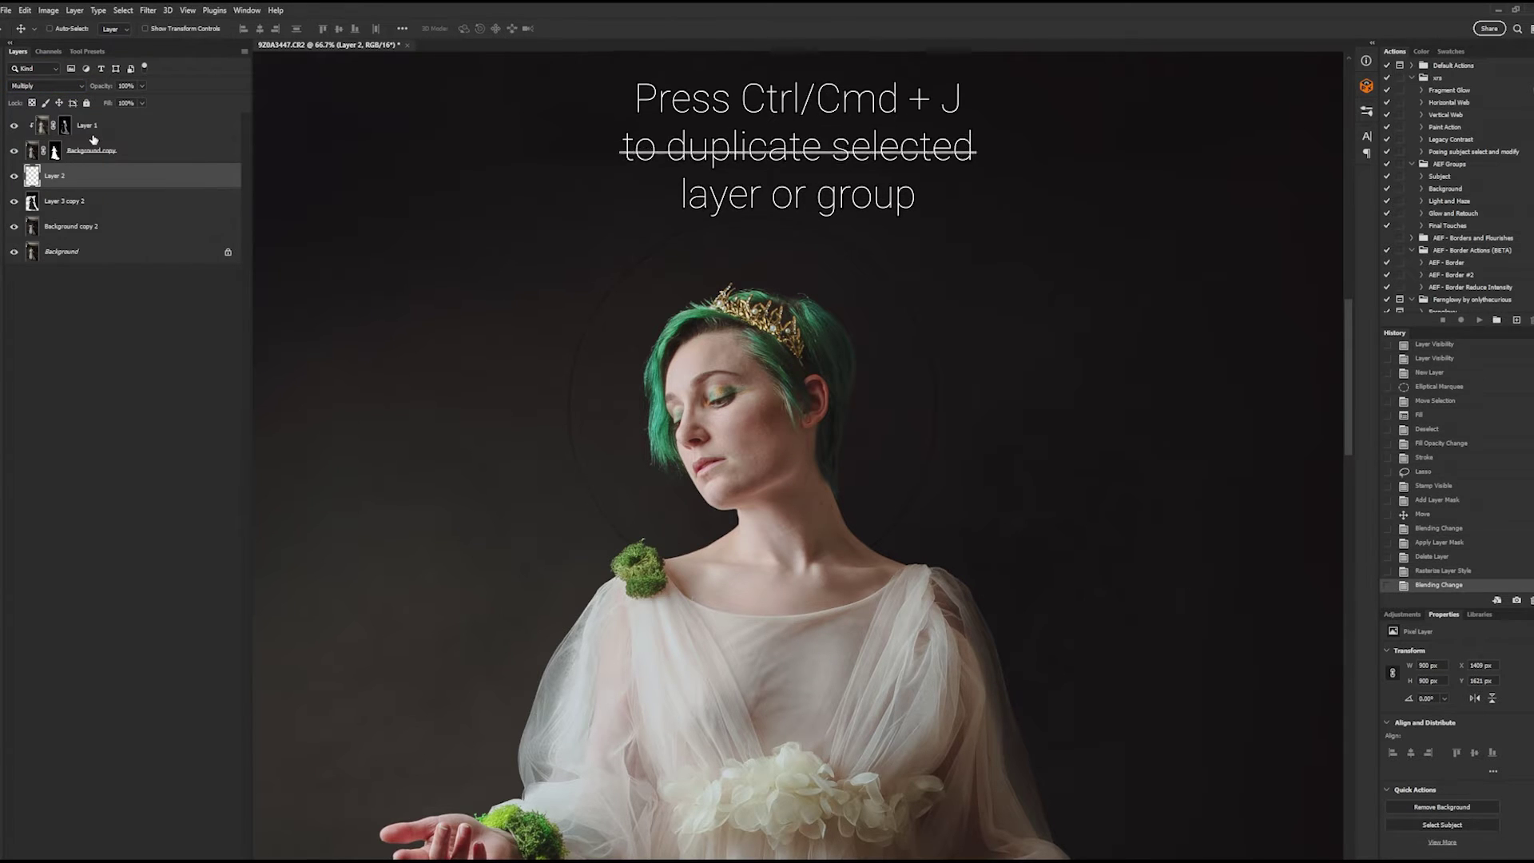
key(ctrl+j)
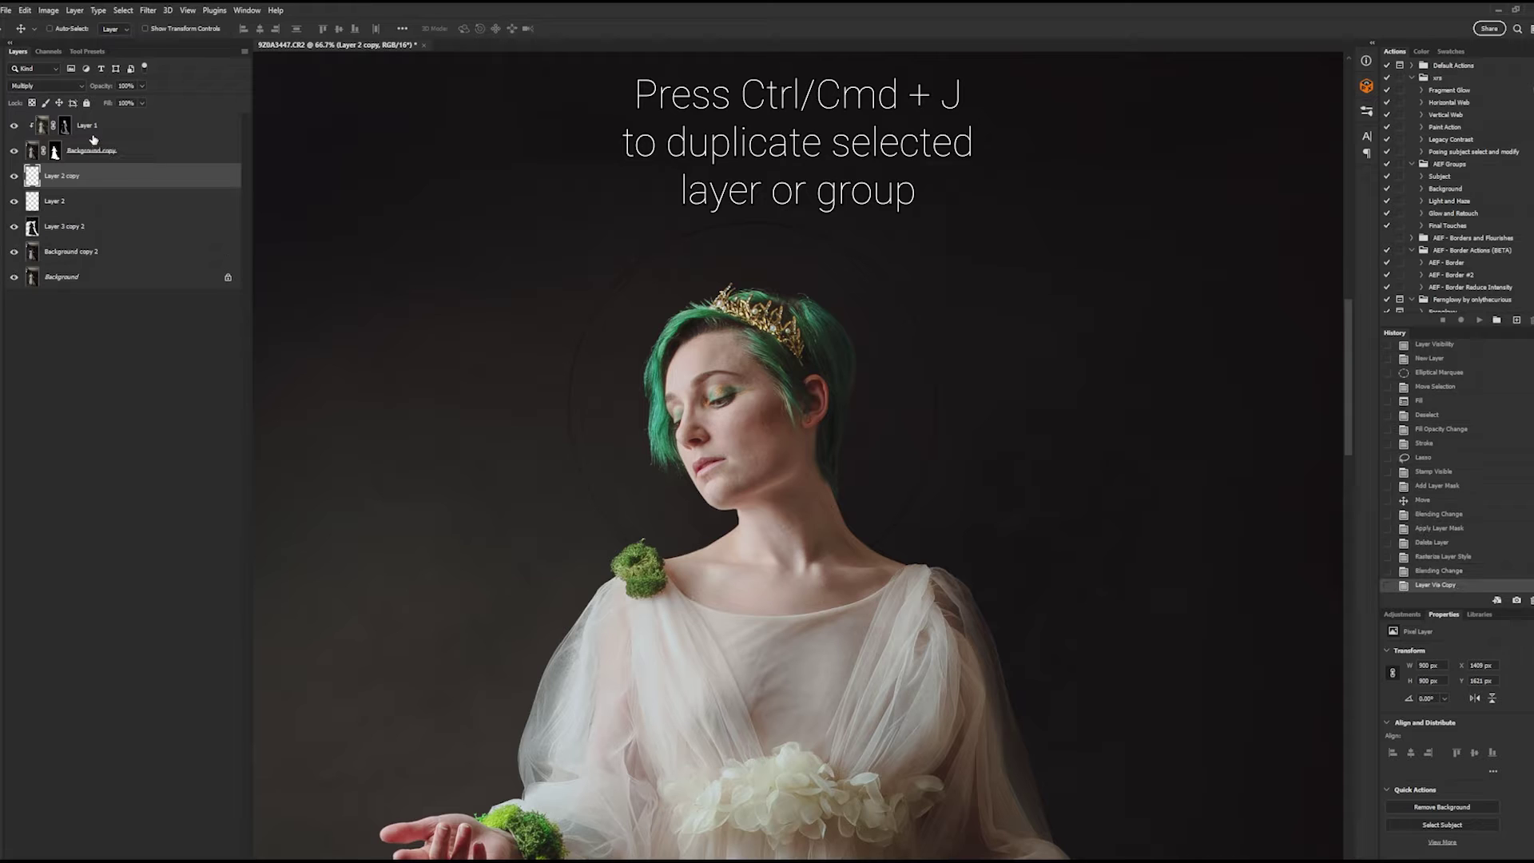
- Set the duplicated halo layer, Layer 2 copy, to Color Dodge and reduce its fill to 79%
click(45, 85)
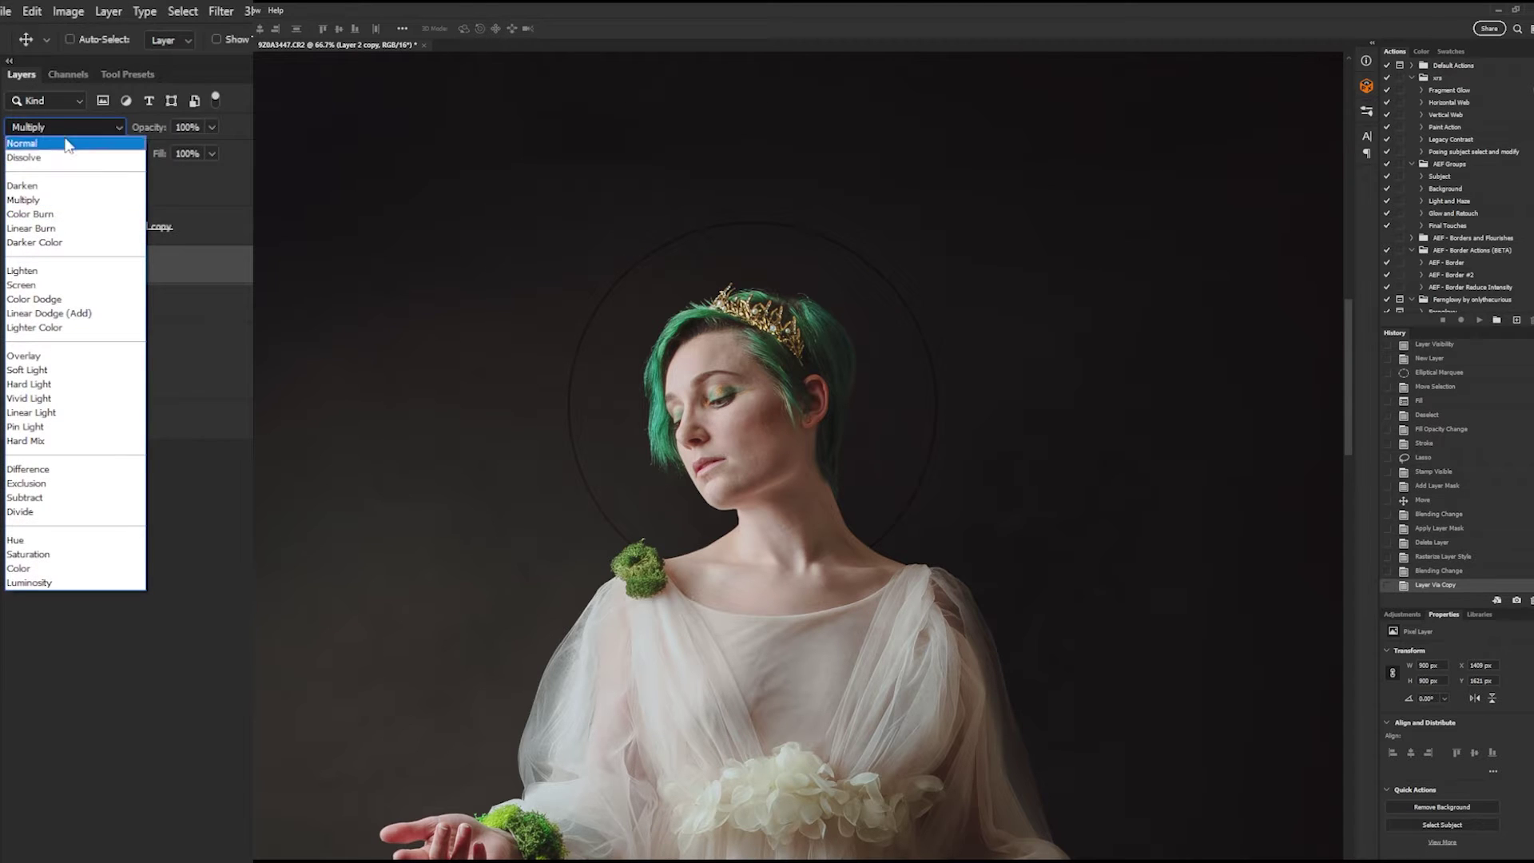
click(46, 298)
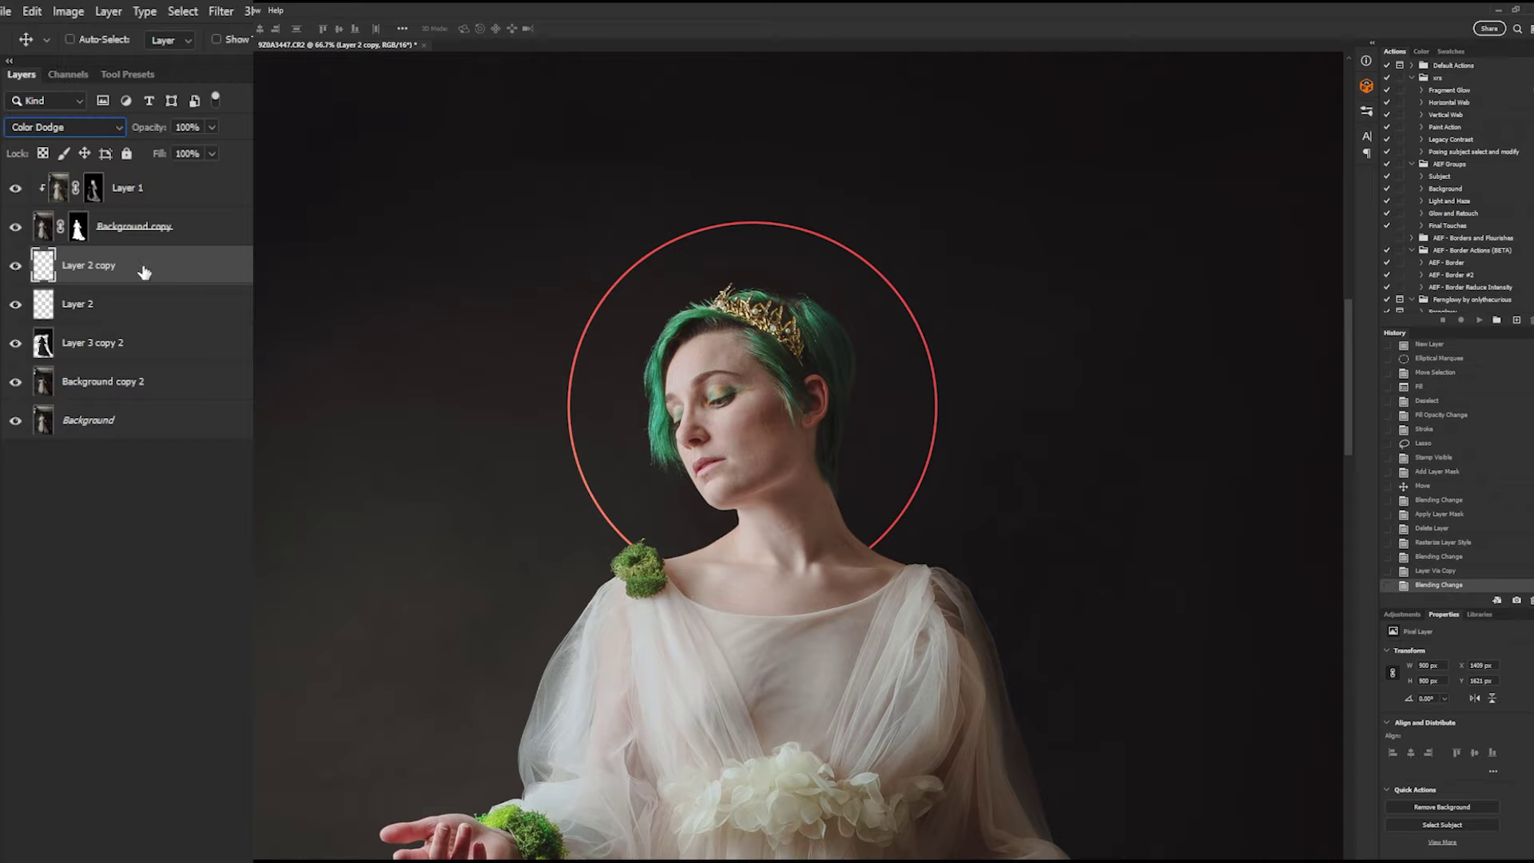
click(213, 155)
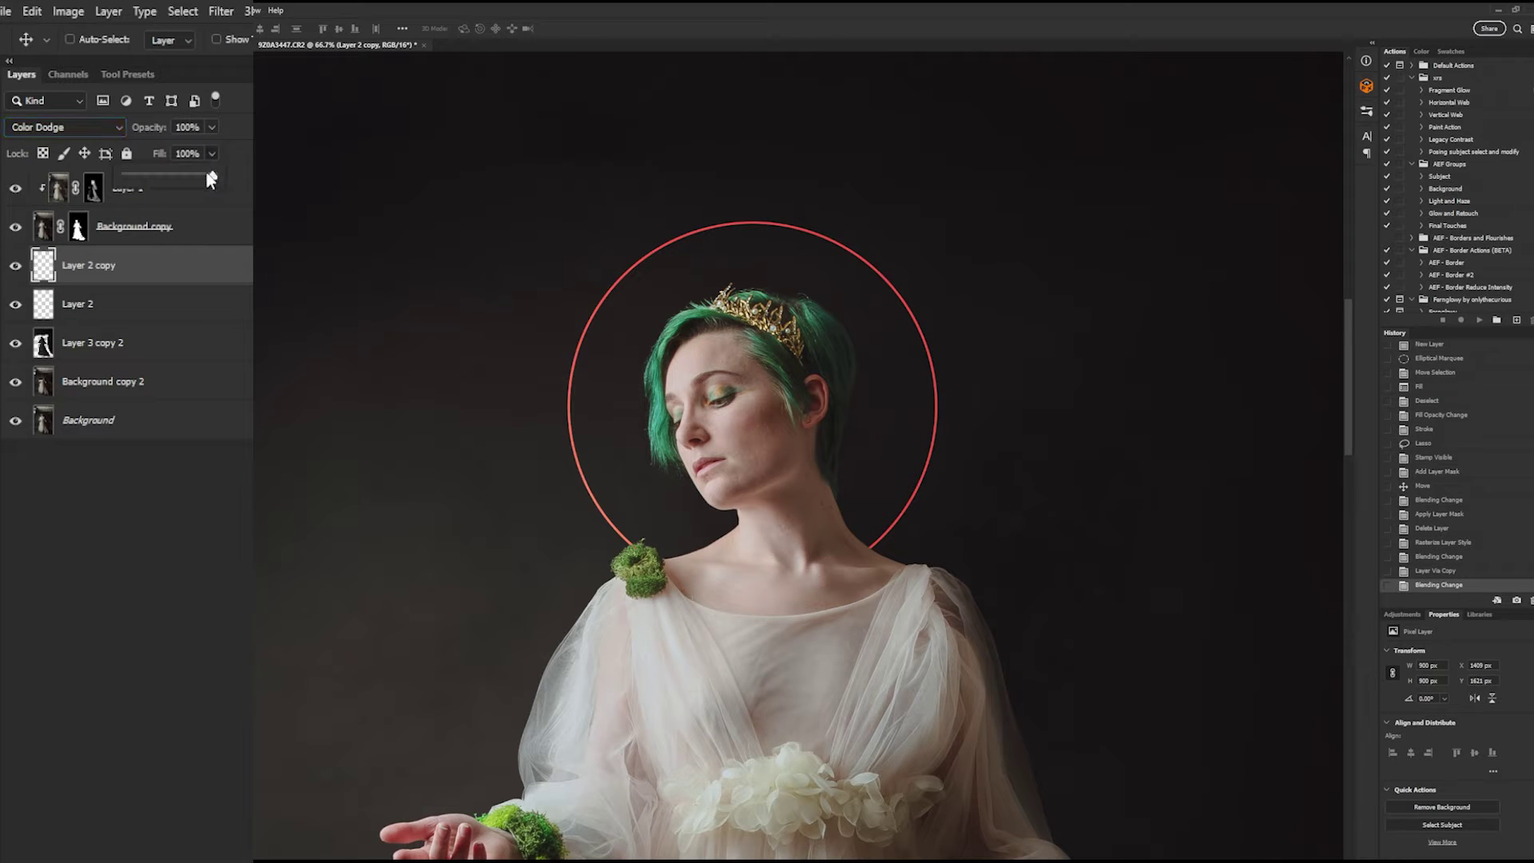
drag(209, 181, 206, 184)
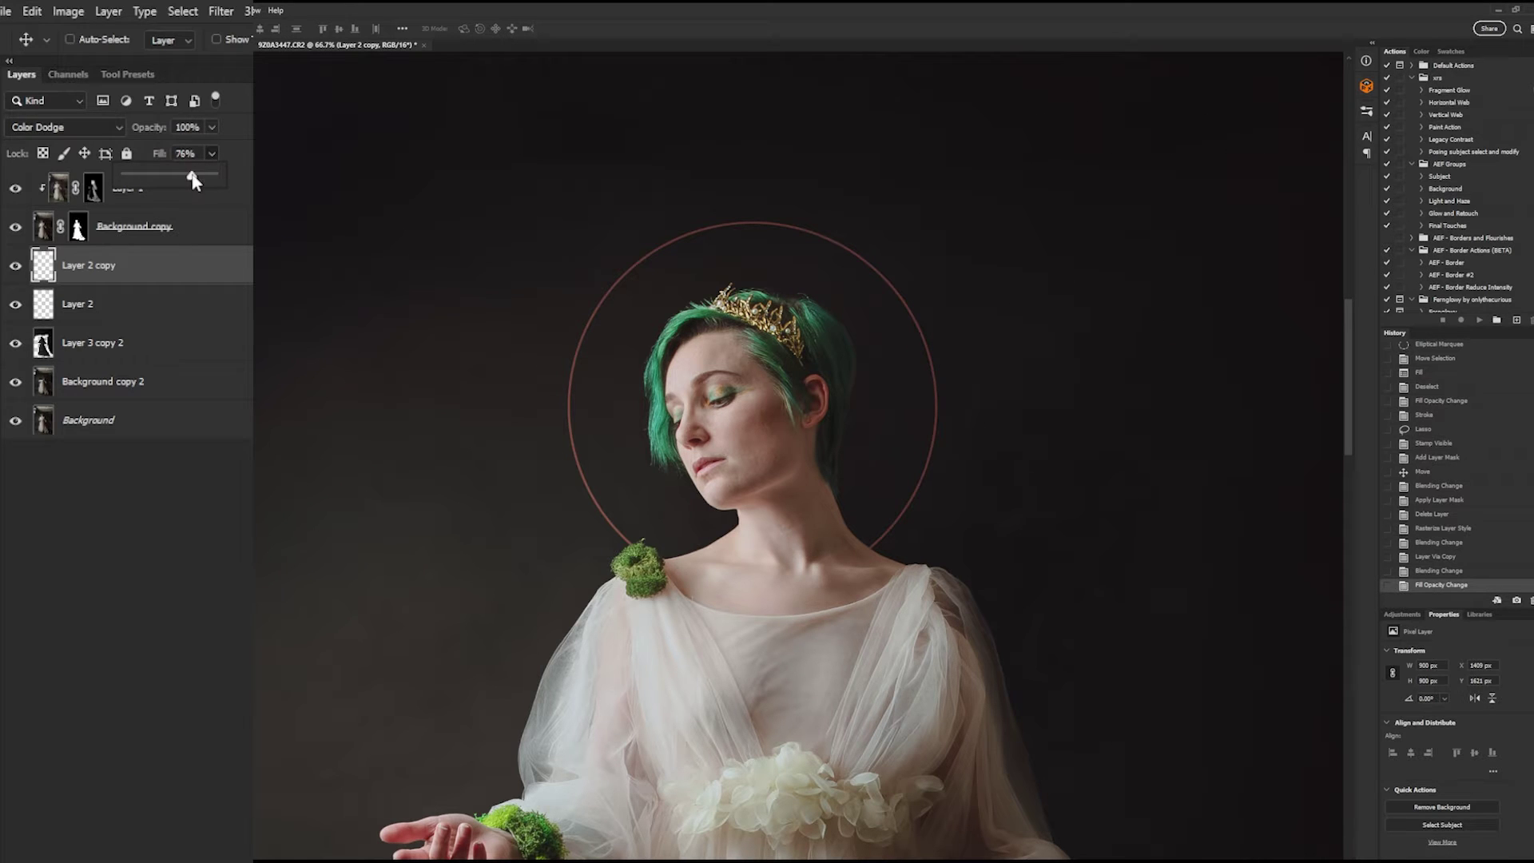
click(191, 174)
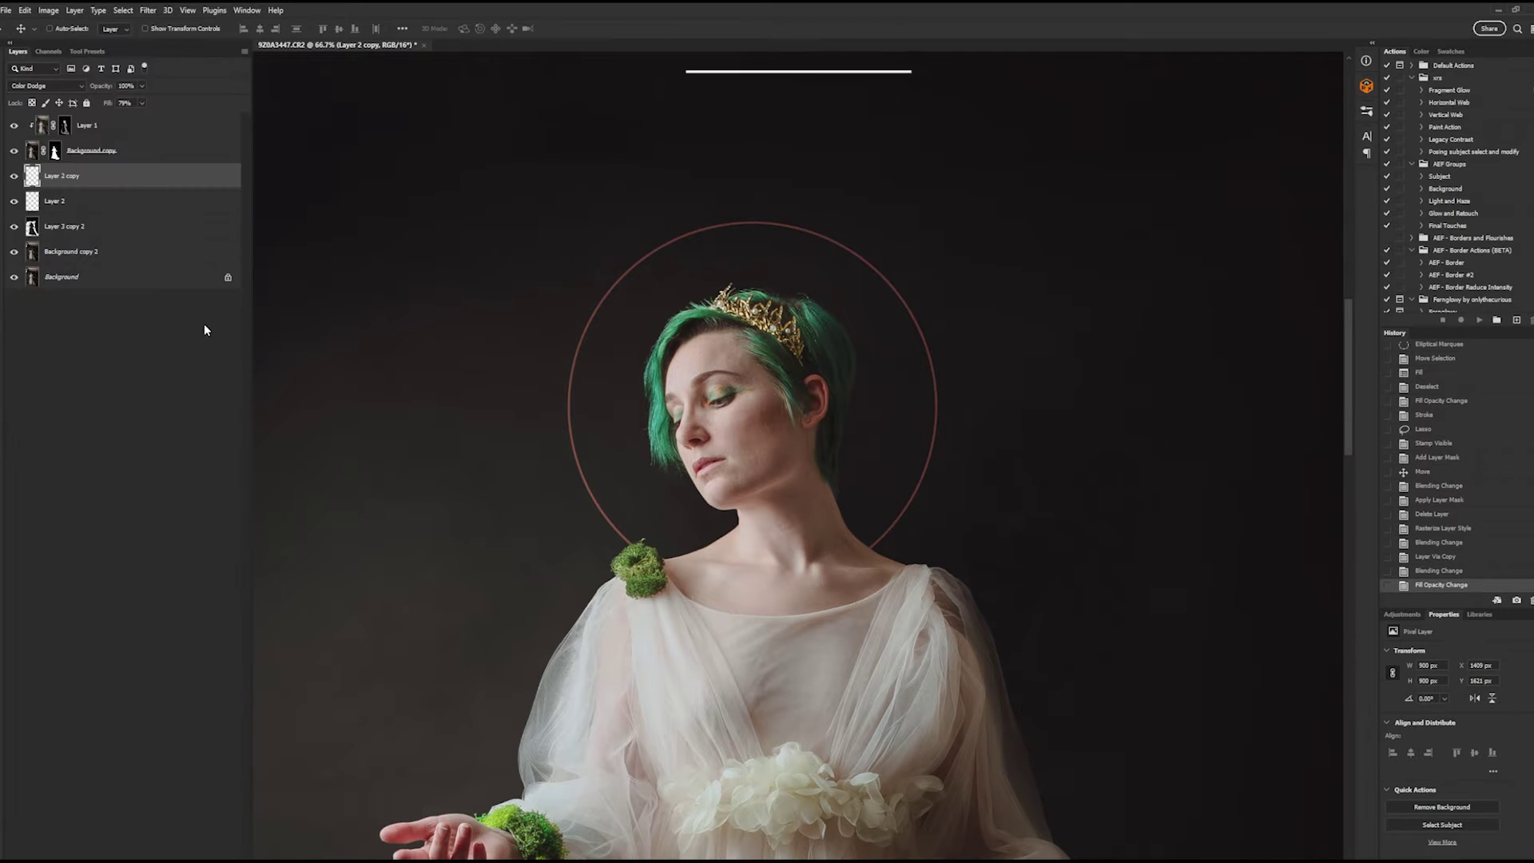
- Duplicate the Color Dodge halo layer and lower the duplicate's fill to 64%
key(ctrl+j)
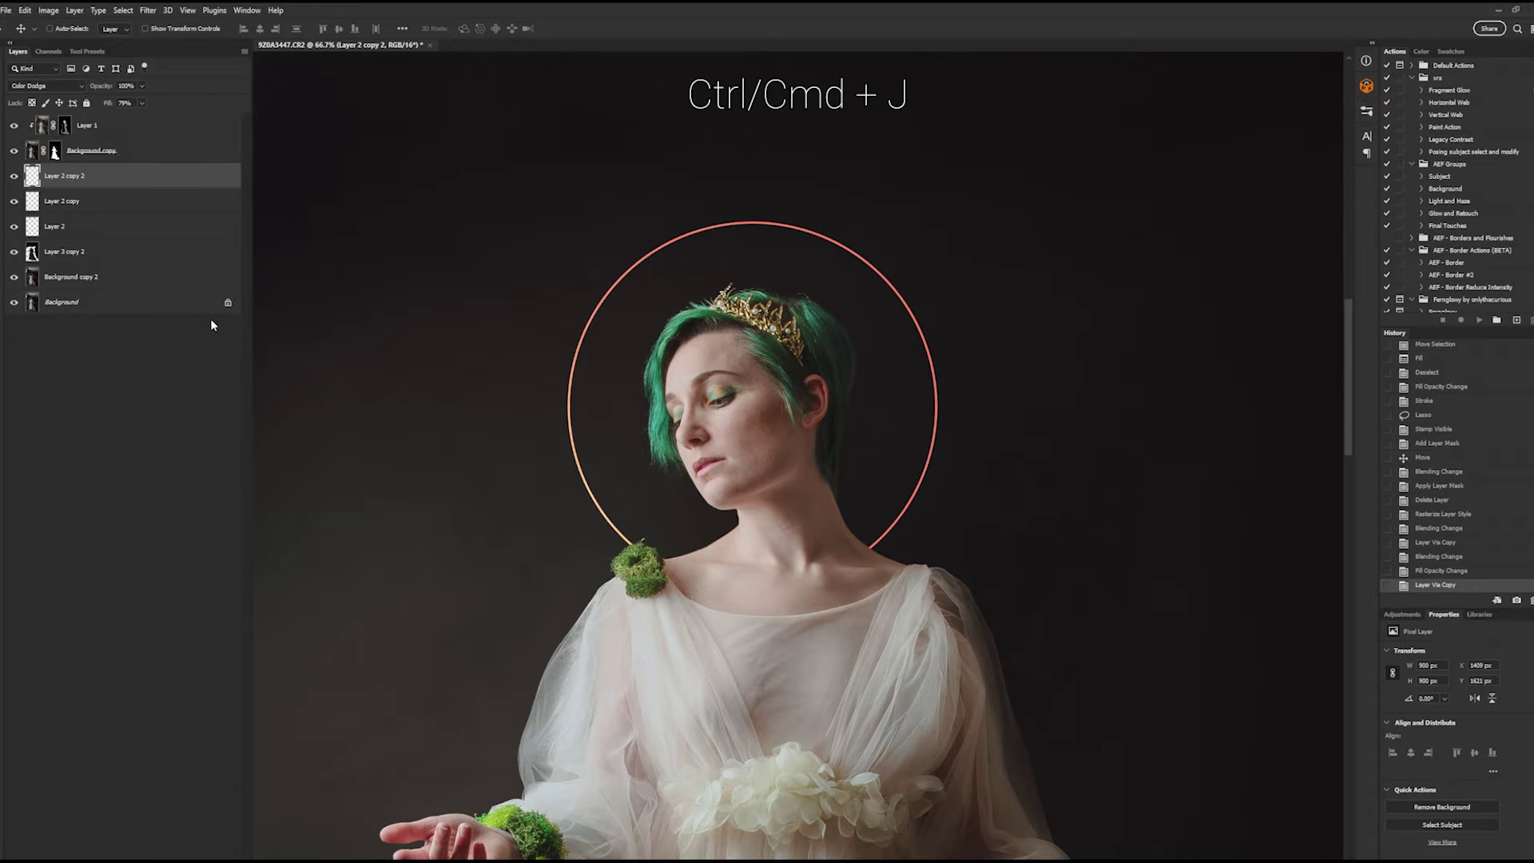
click(142, 103)
mouse_move(206, 175)
mouse_down()
mouse_move(191, 179)
mouse_move(206, 184)
mouse_up()
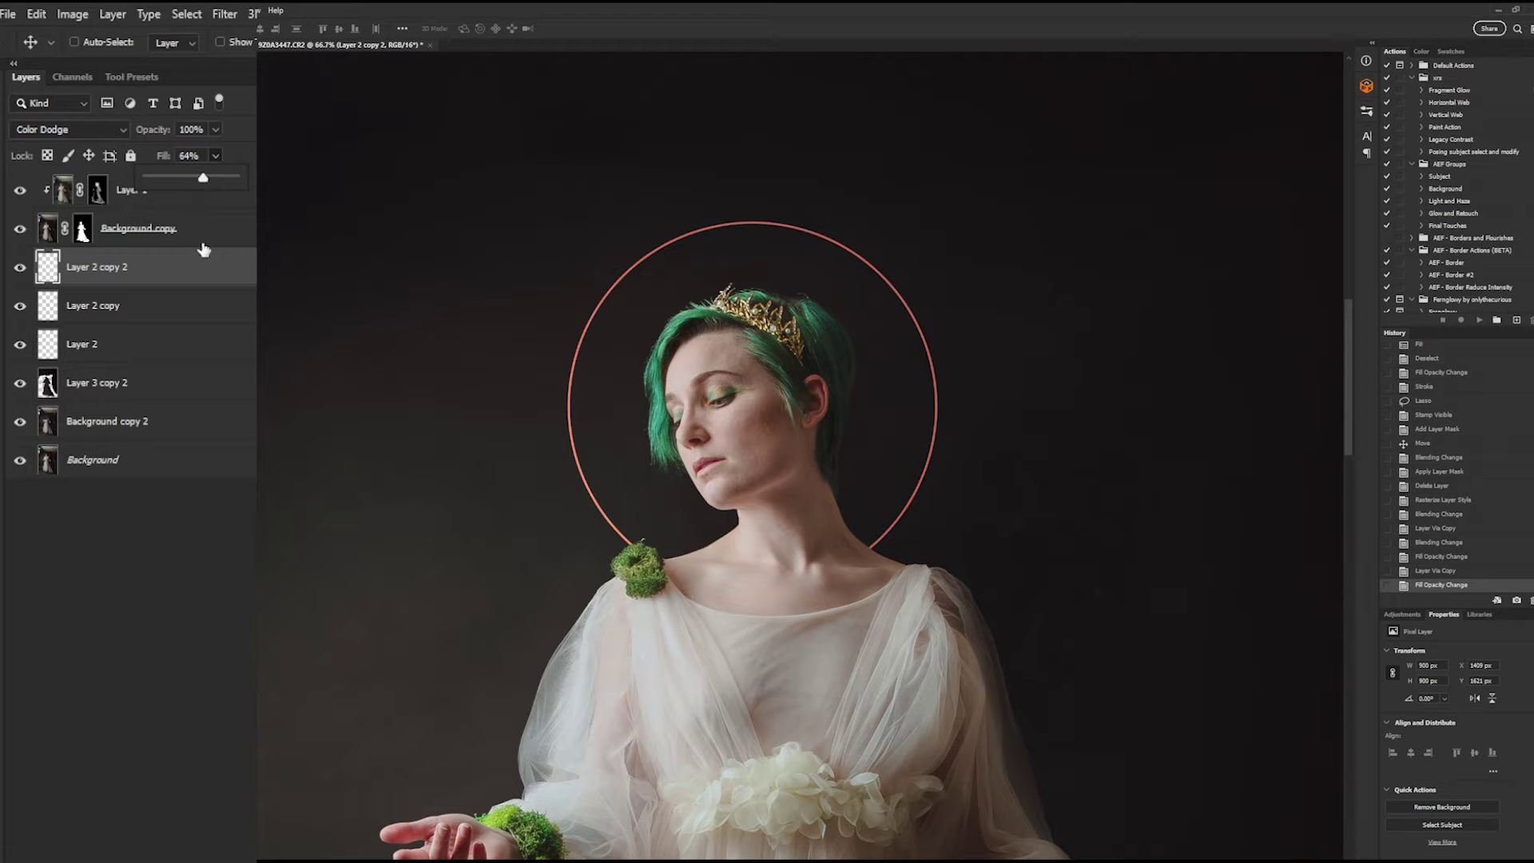
- Add a layer mask to Layer 2 copy 2 and, with the brush reduced to size 175, paint over the halo beside the face and behind the crown
click(172, 855)
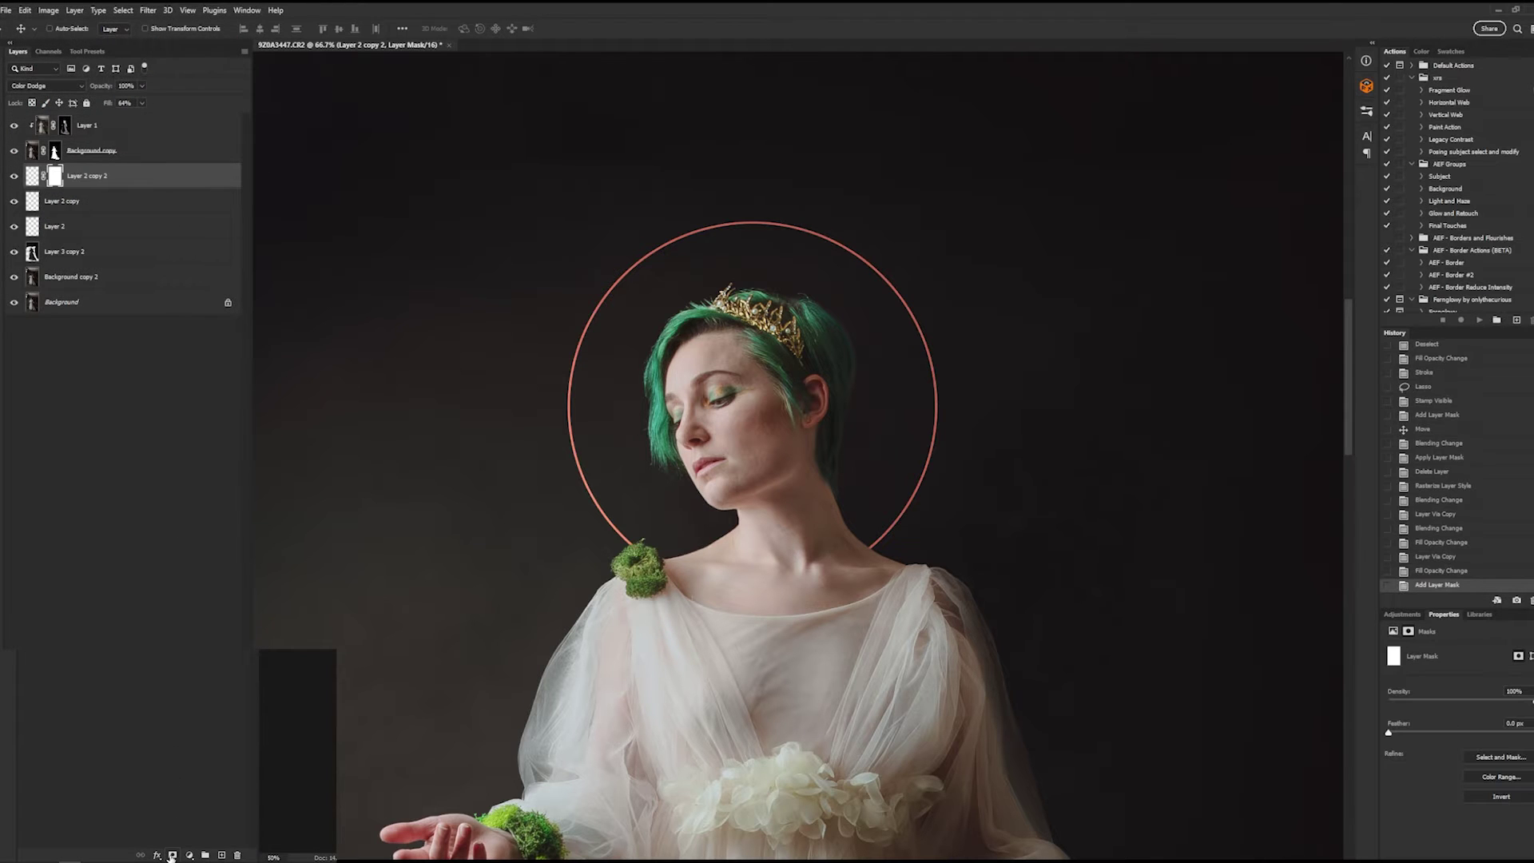
key(b)
key(bracketleft)
key(bracketleft)
key(bracketleft)
key(bracketleft)
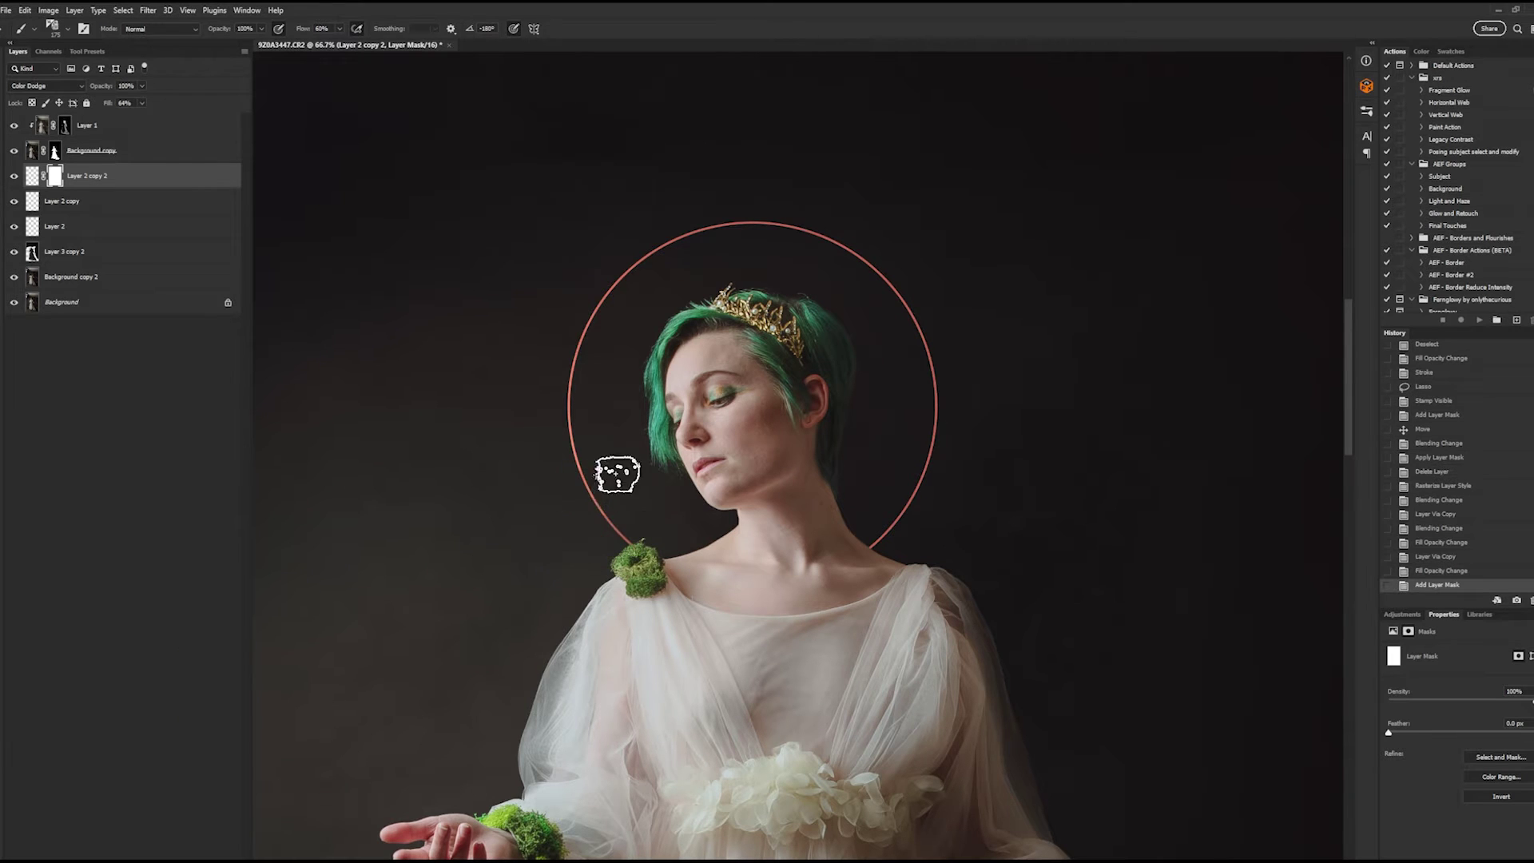
click(580, 449)
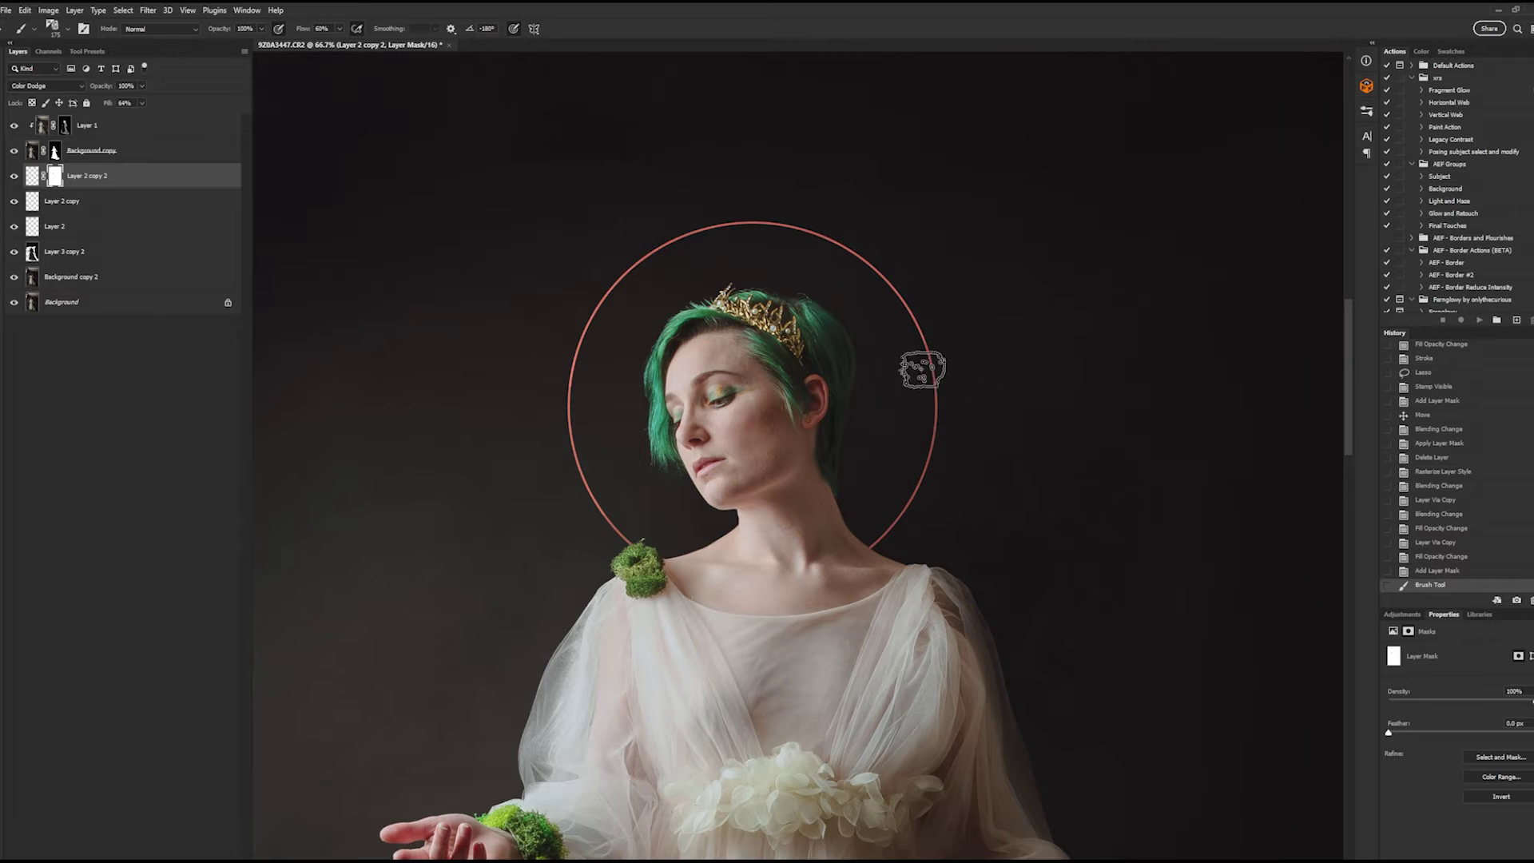
mouse_move(910, 311)
mouse_down()
mouse_move(862, 249)
mouse_move(855, 263)
mouse_up()
- Add a layer mask to Layer 2 copy and brush on it to fade the halo's upper and lower arcs behind the head
click(120, 201)
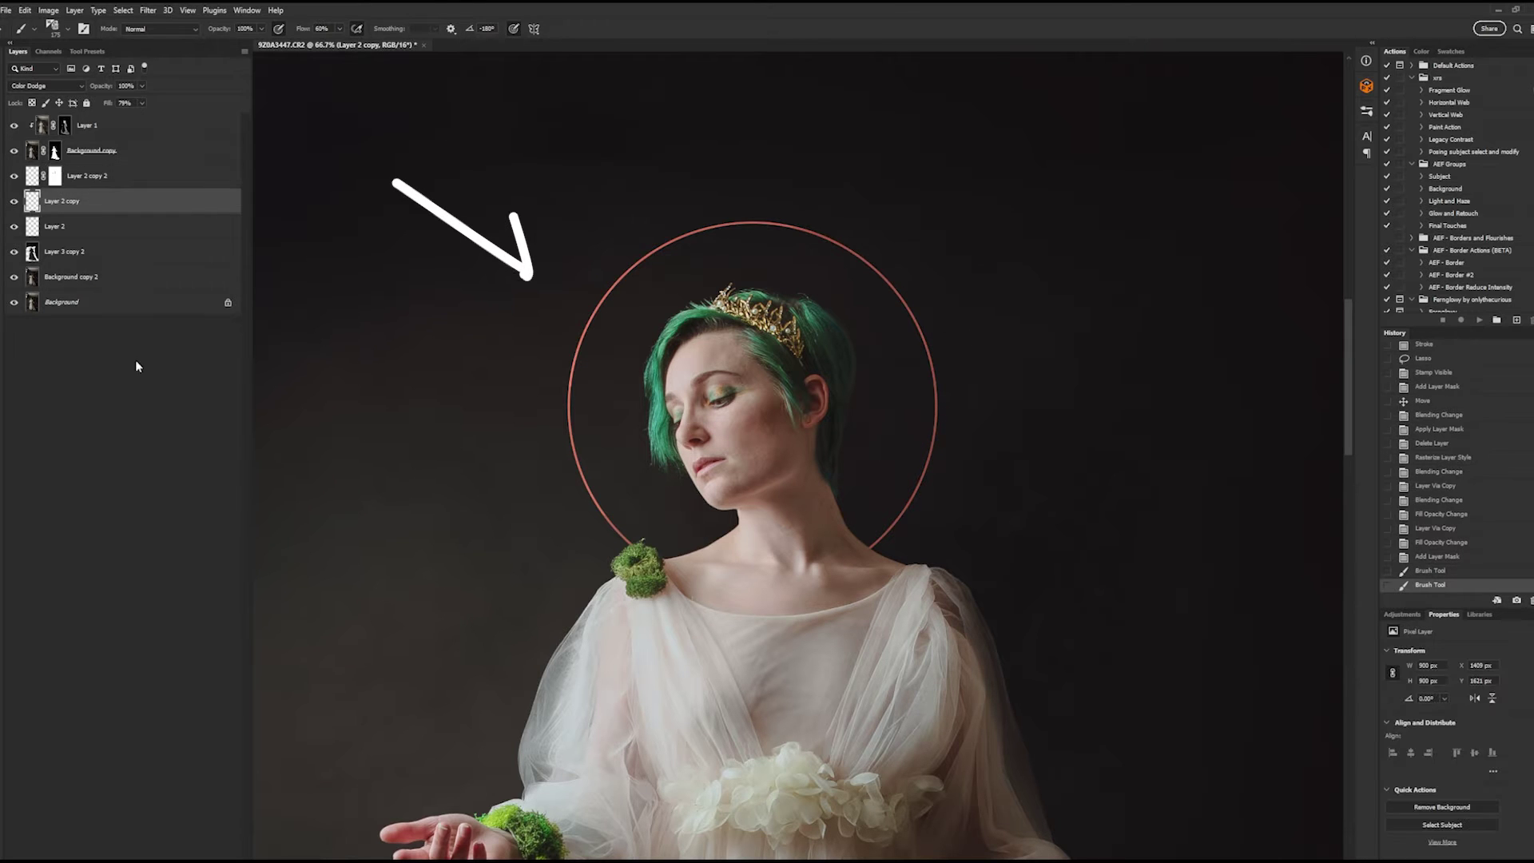
click(105, 861)
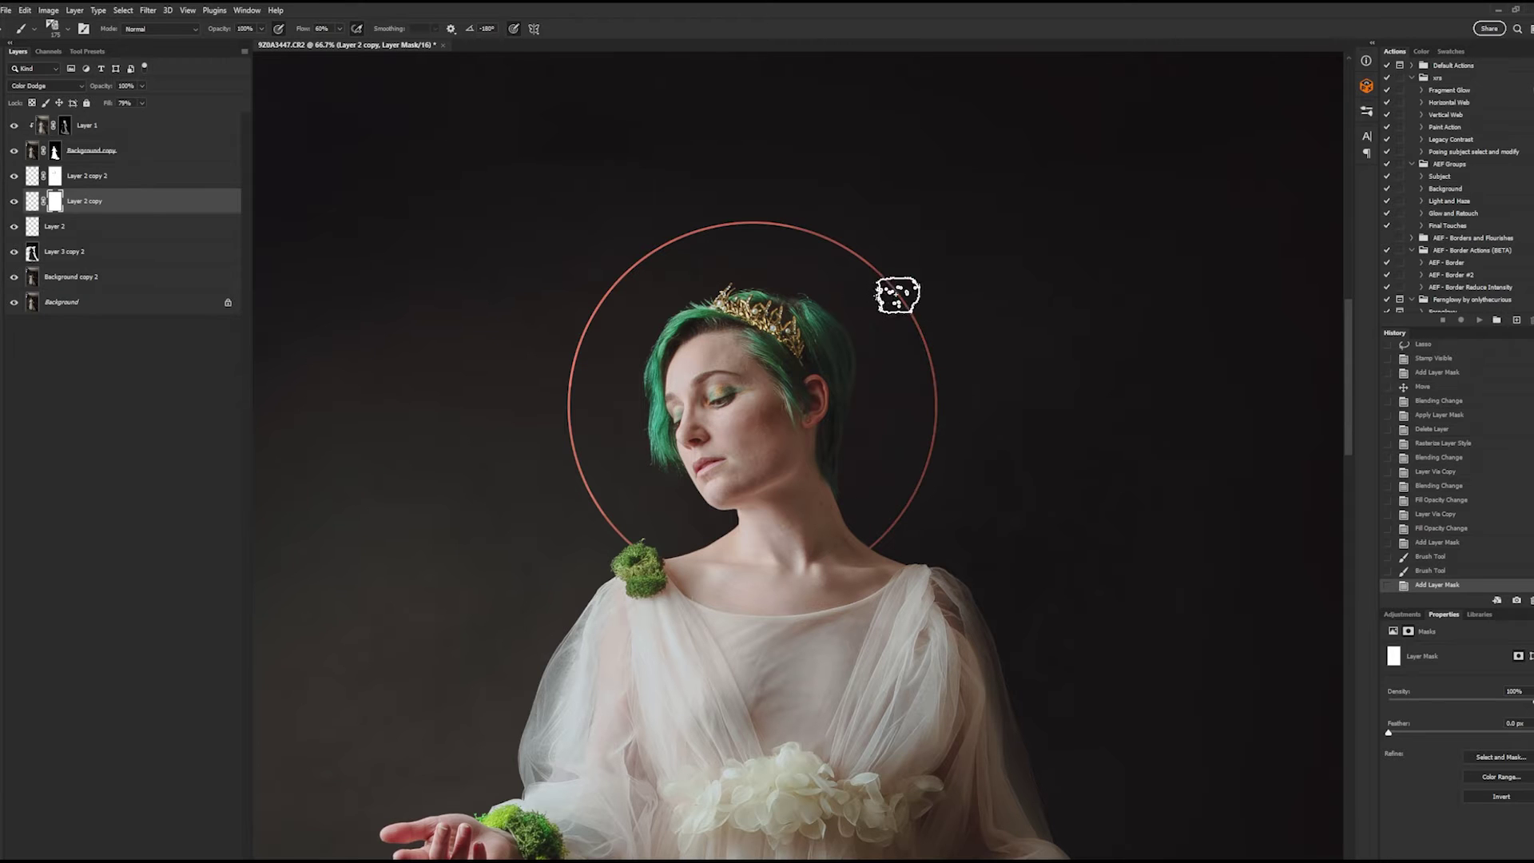
drag(797, 239, 828, 270)
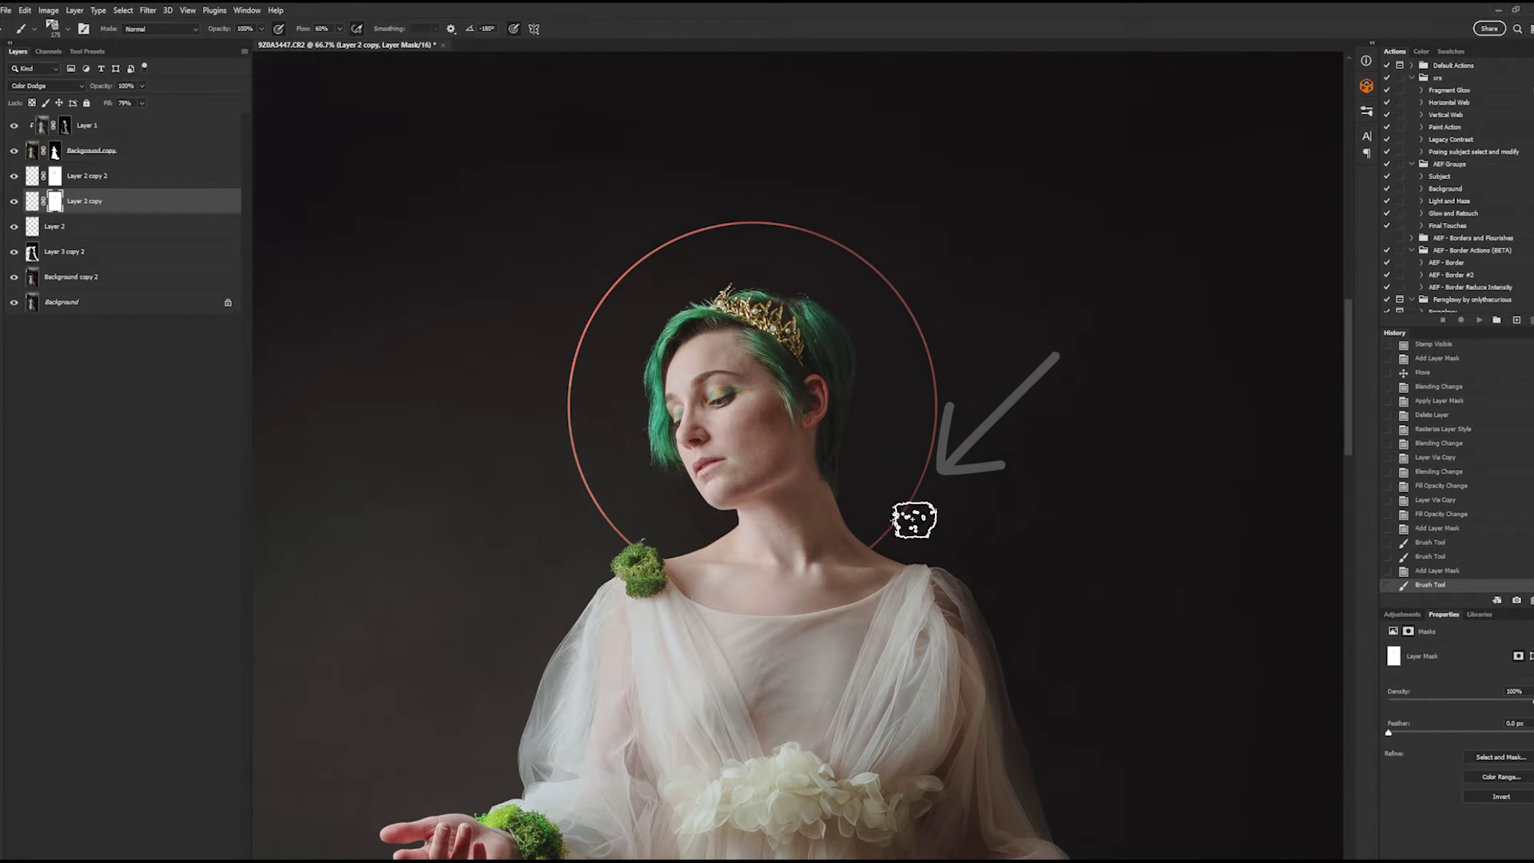
drag(911, 509, 854, 582)
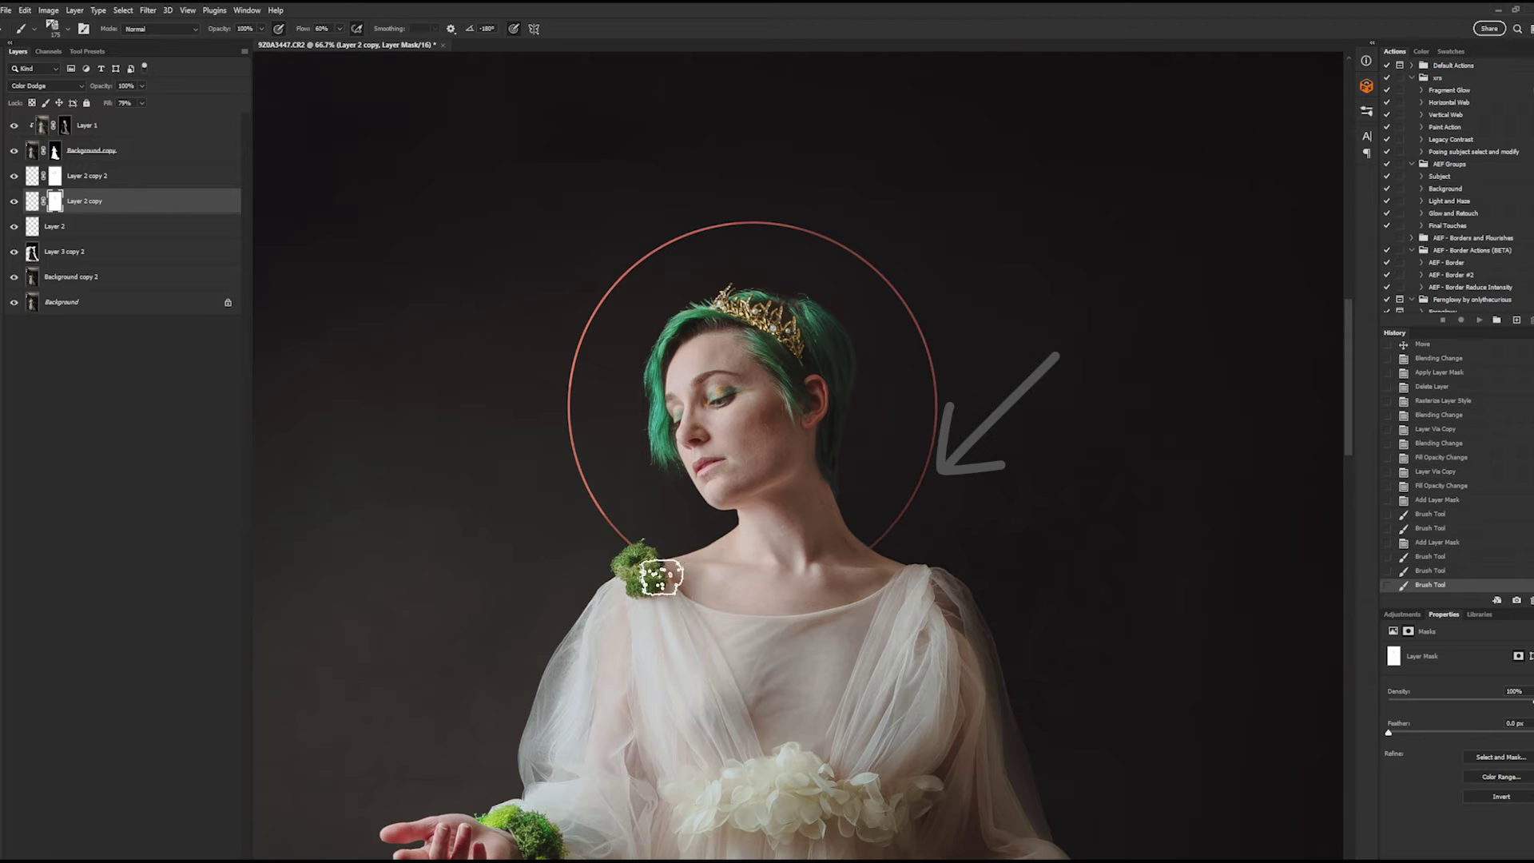
- Fade the halo's arc from the mossy shoulder up to face height with repeated brush strokes on Layer 2 copy's mask
mouse_move(637, 568)
mouse_down()
mouse_move(633, 517)
mouse_move(643, 543)
mouse_move(668, 490)
mouse_move(623, 525)
mouse_up()
mouse_move(634, 524)
mouse_down()
mouse_move(556, 458)
mouse_move(561, 431)
mouse_up()
drag(643, 556, 561, 410)
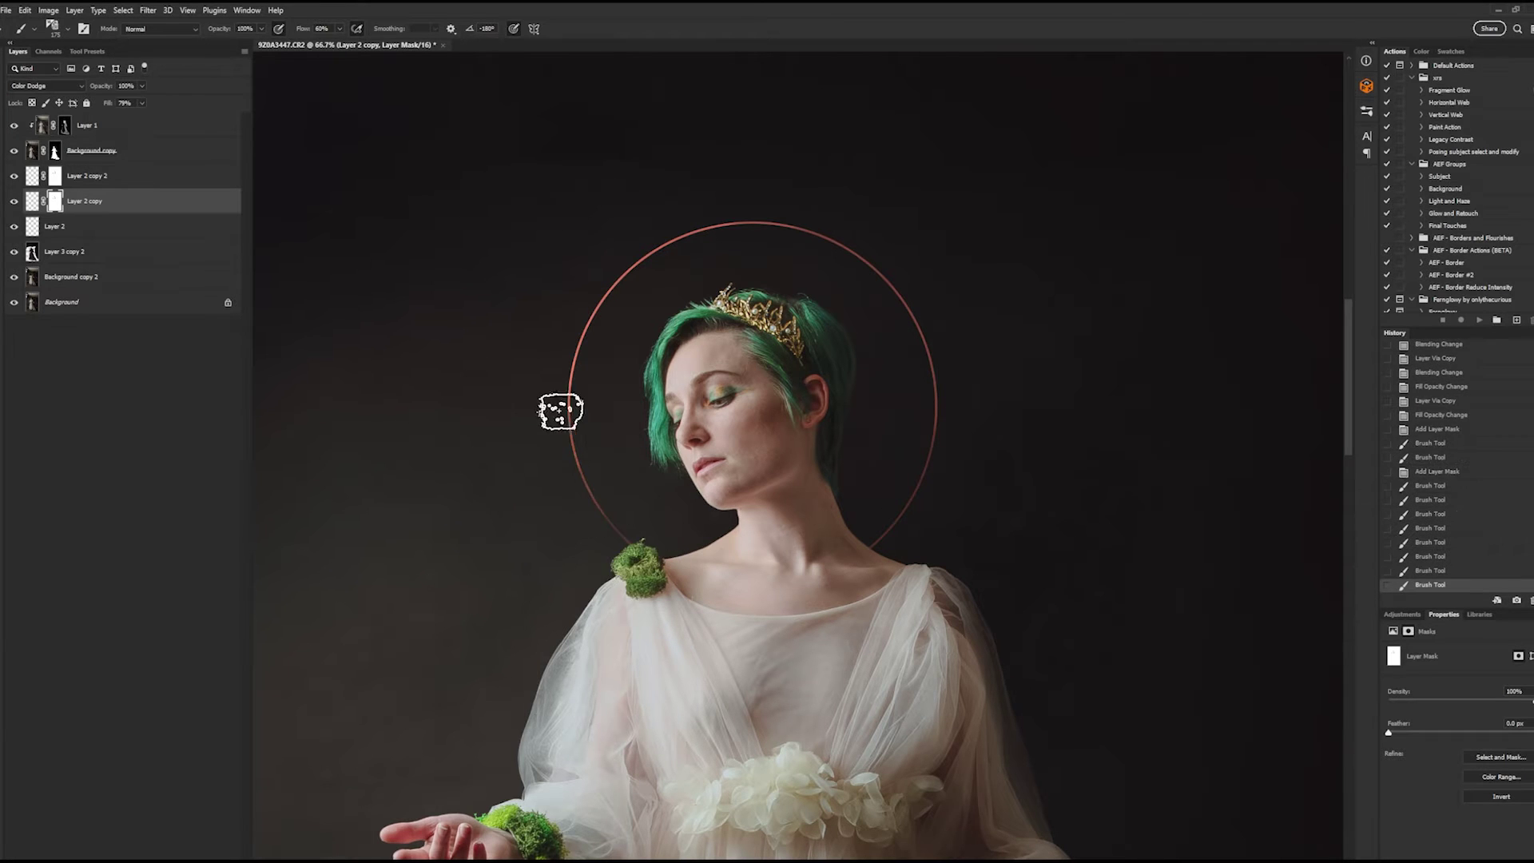
mouse_move(638, 542)
mouse_down()
mouse_move(571, 477)
mouse_move(562, 440)
mouse_up()
mouse_move(635, 543)
mouse_down()
mouse_move(597, 516)
mouse_move(566, 451)
mouse_up()
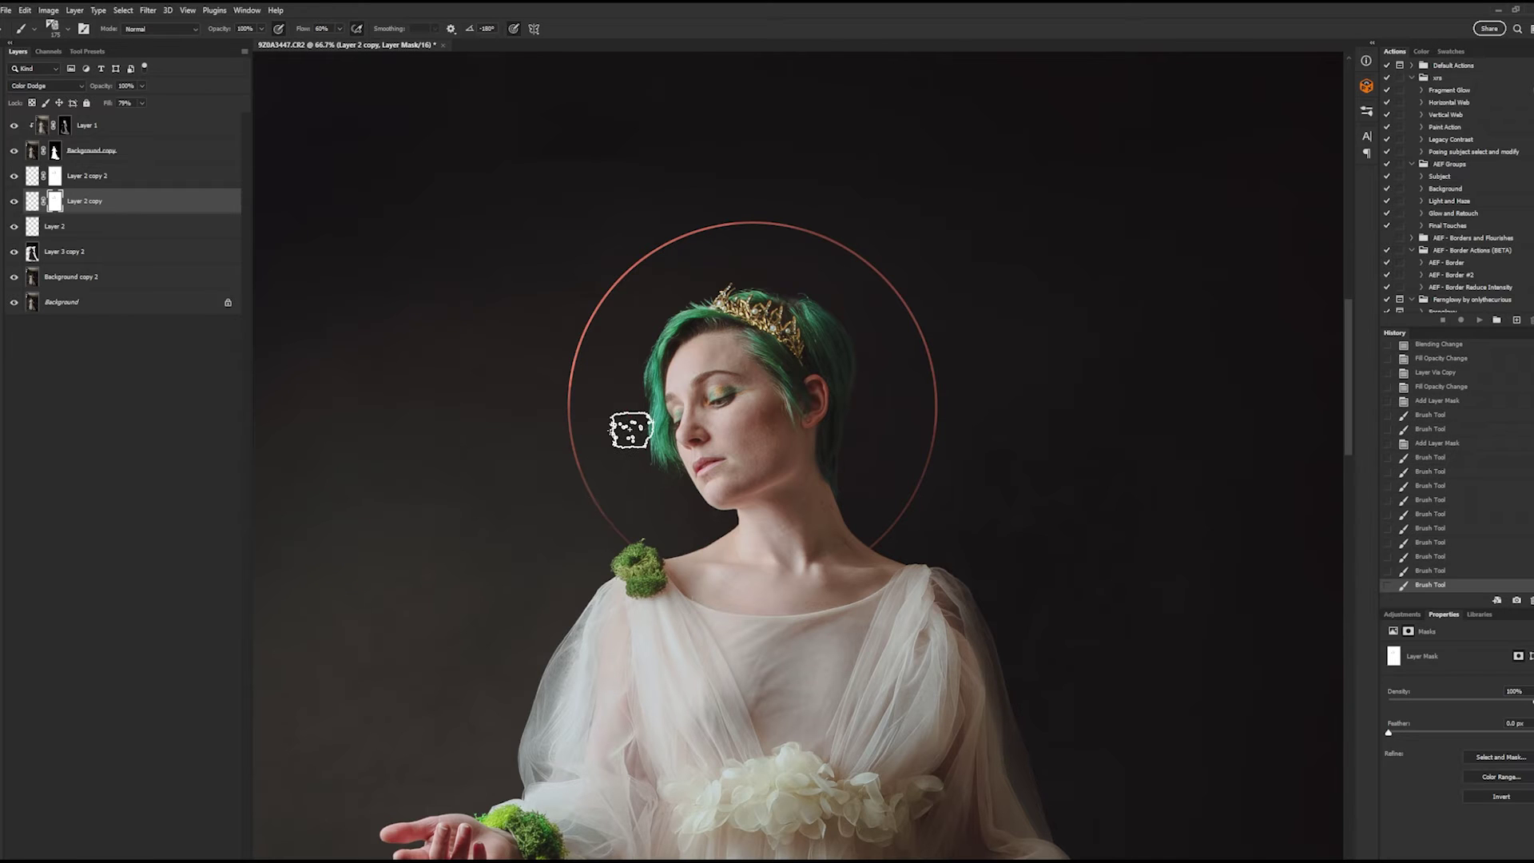
drag(650, 570, 511, 471)
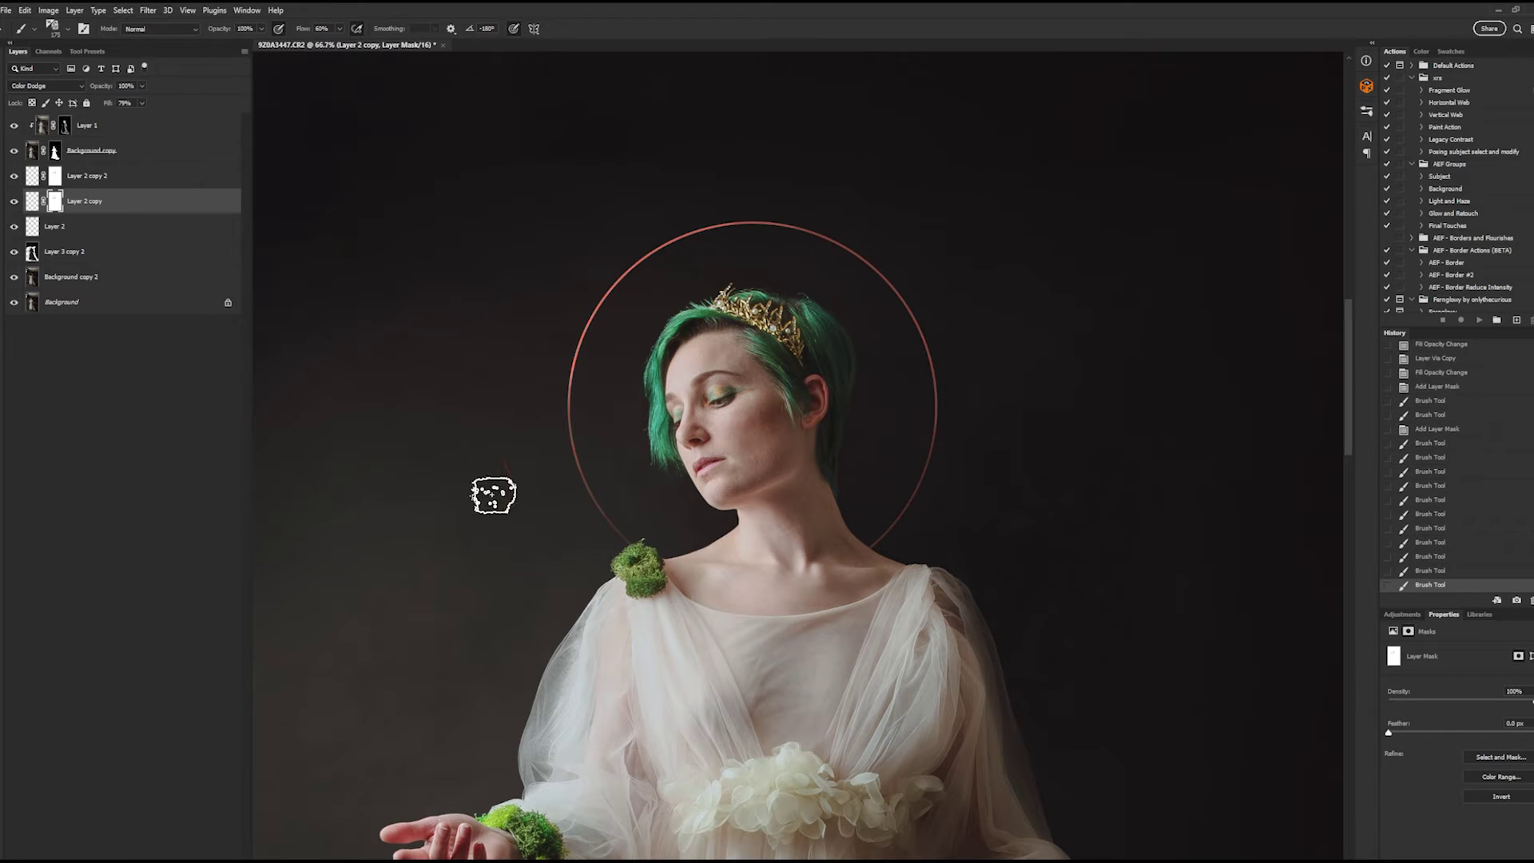
- Fade the arc above the mossy shoulder further on Layer 2 copy's mask, and brush over the upper arc behind the crown
click(65, 231)
click(53, 201)
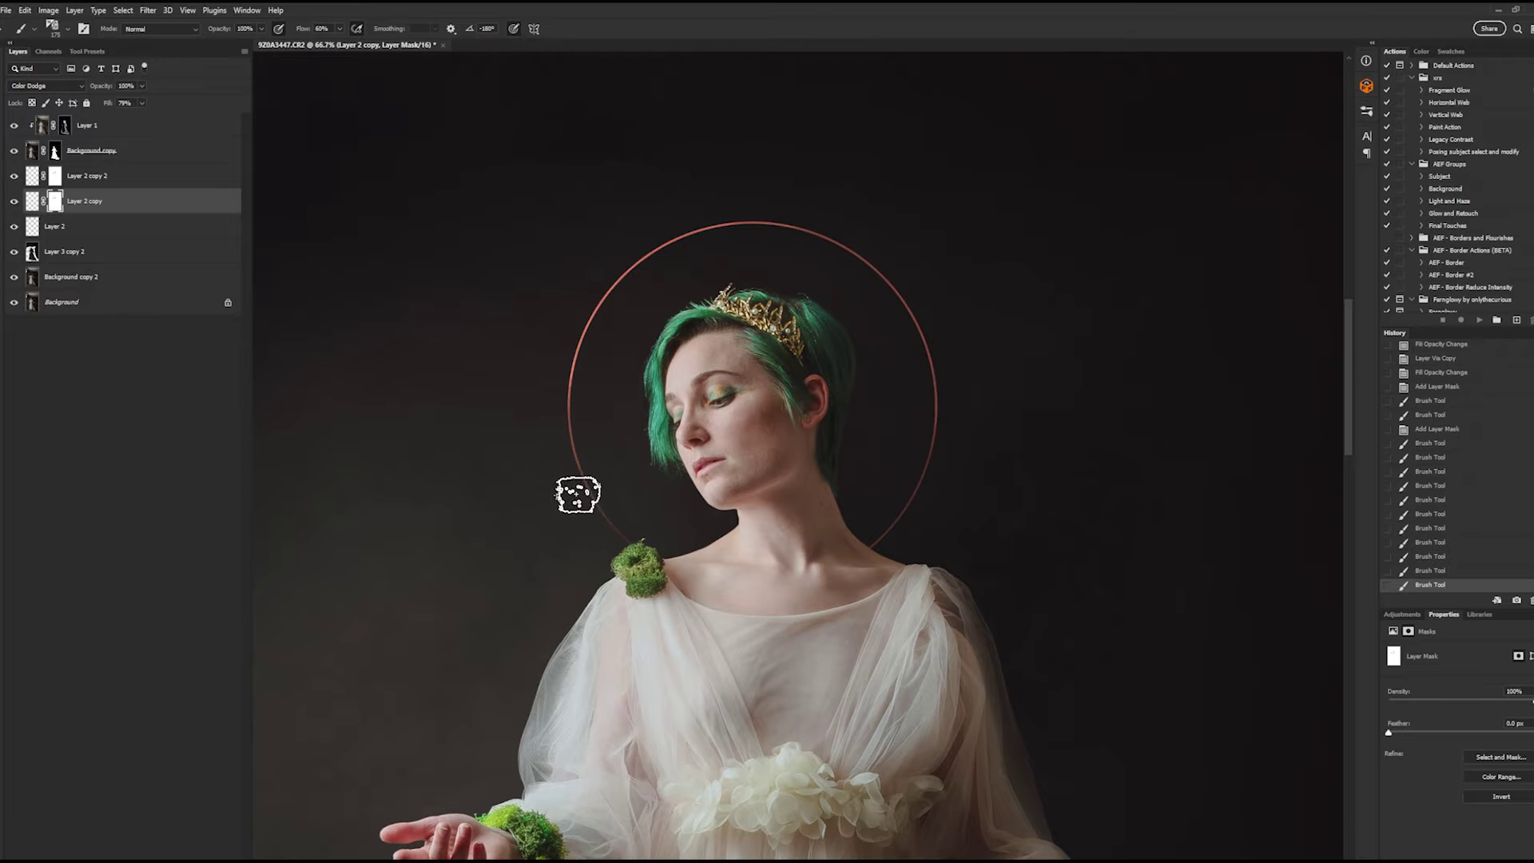
drag(636, 544, 700, 542)
drag(586, 538, 735, 424)
drag(564, 469, 574, 482)
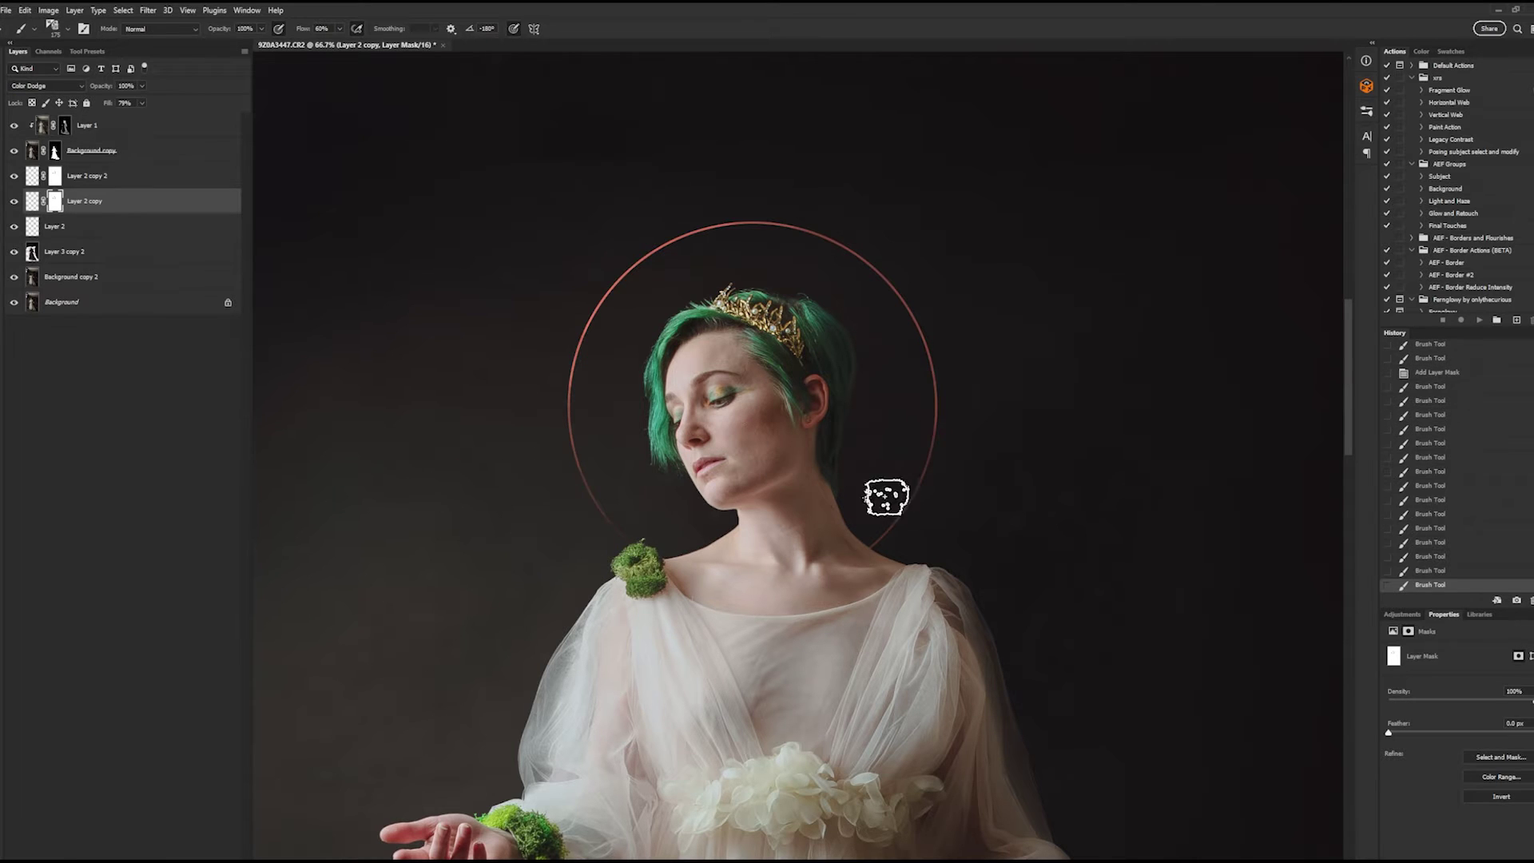
drag(938, 349, 821, 242)
- Paint out the halo's lower arcs on Layer 2 copy 2's mask, undoing and redoing the last two strokes to compare
key(alt+bracketright)
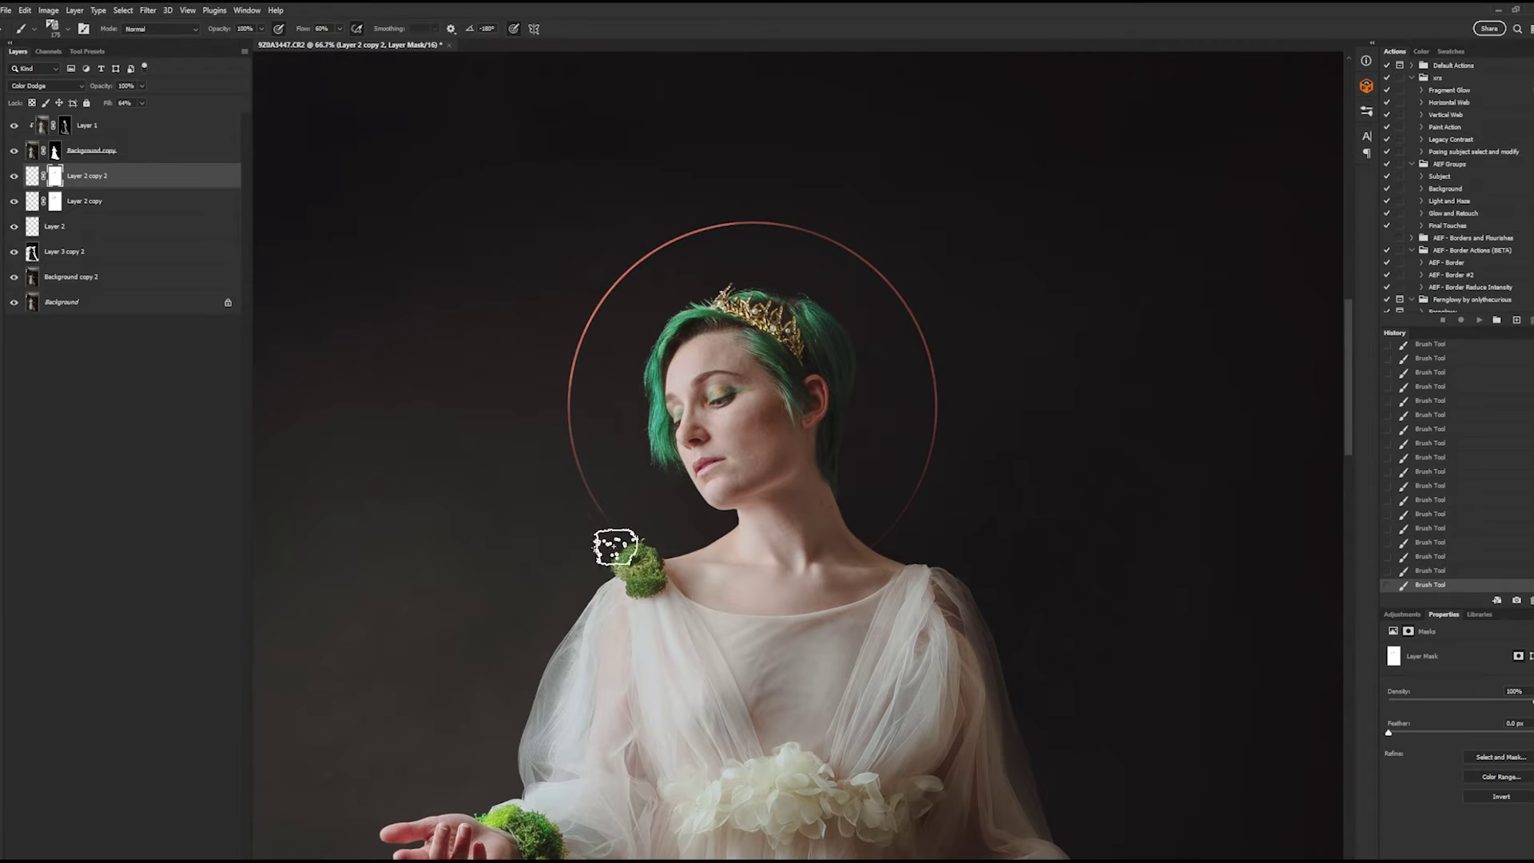
key(ctrl+z)
key(ctrl+z)
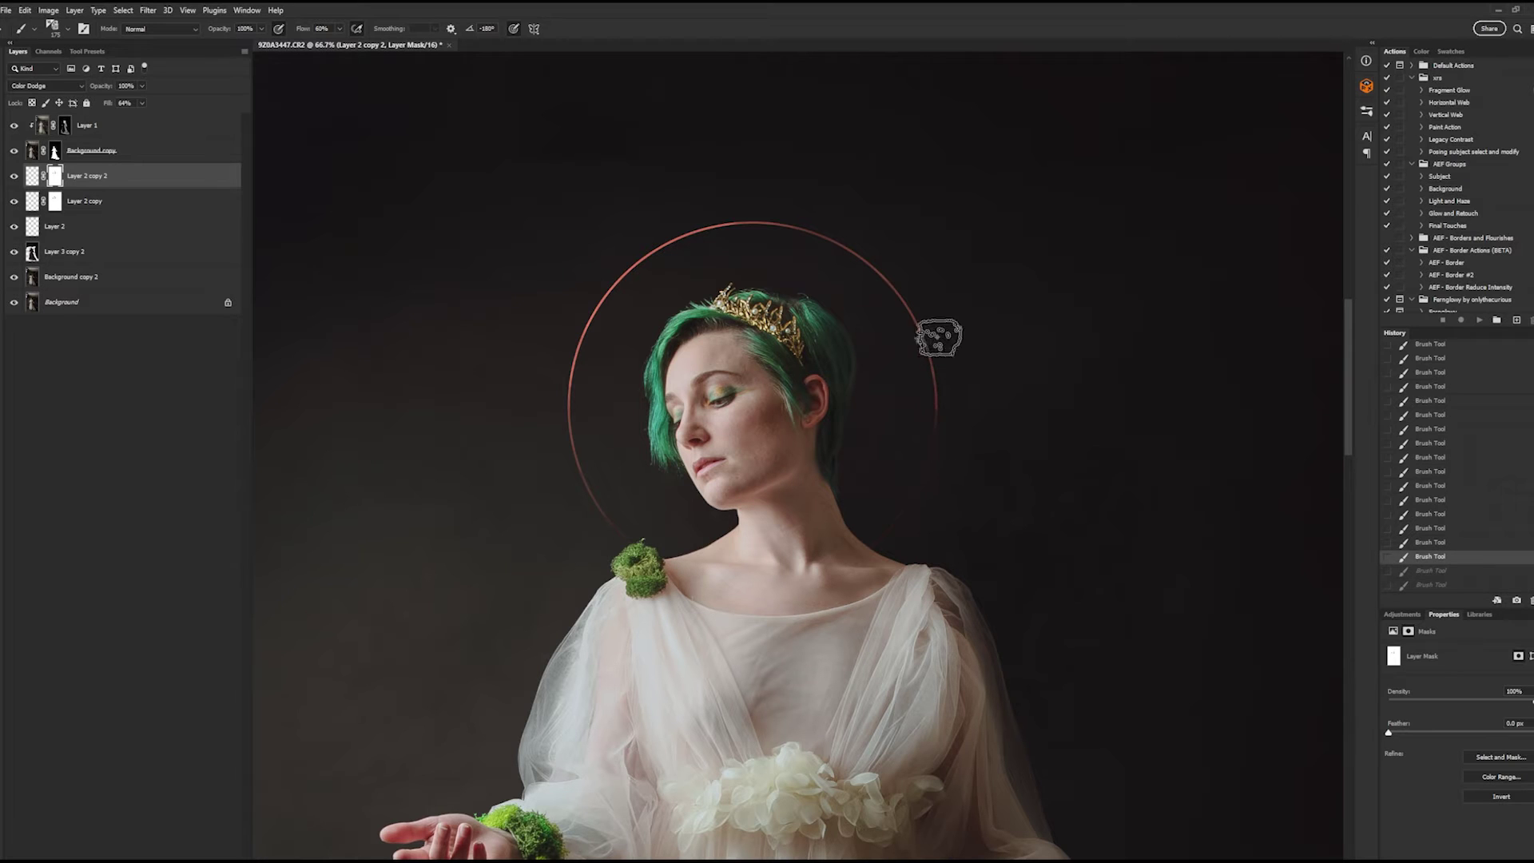
key(ctrl+shift+z)
key(ctrl+shift+z)
- Duplicate the Multiply halo layer, Layer 2, and the masked Color Dodge layer, Layer 2 copy 2
key(alt+bracketleft)
click(126, 231)
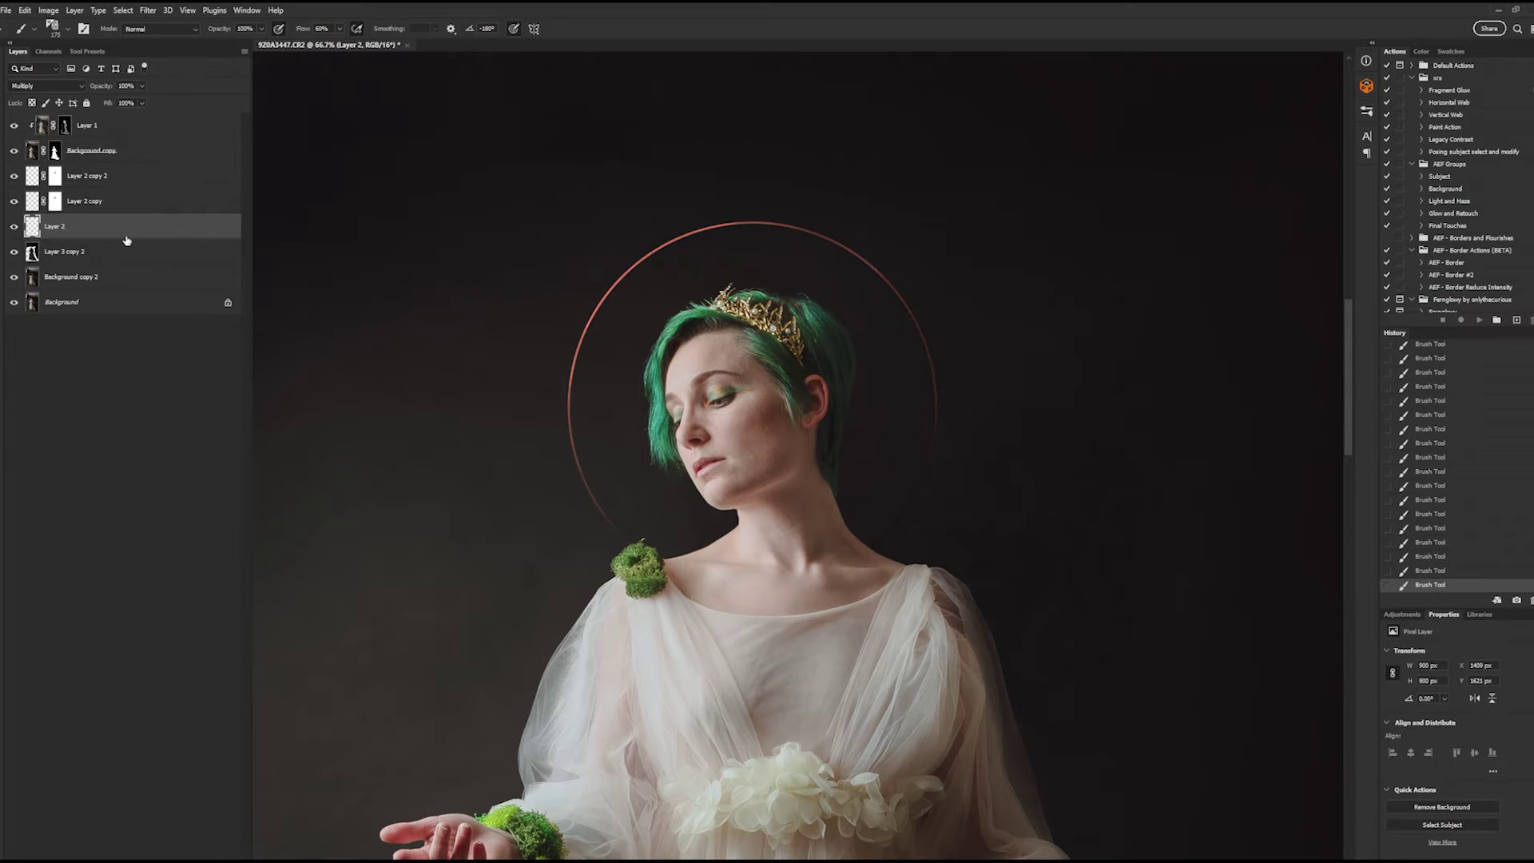
key(ctrl+j)
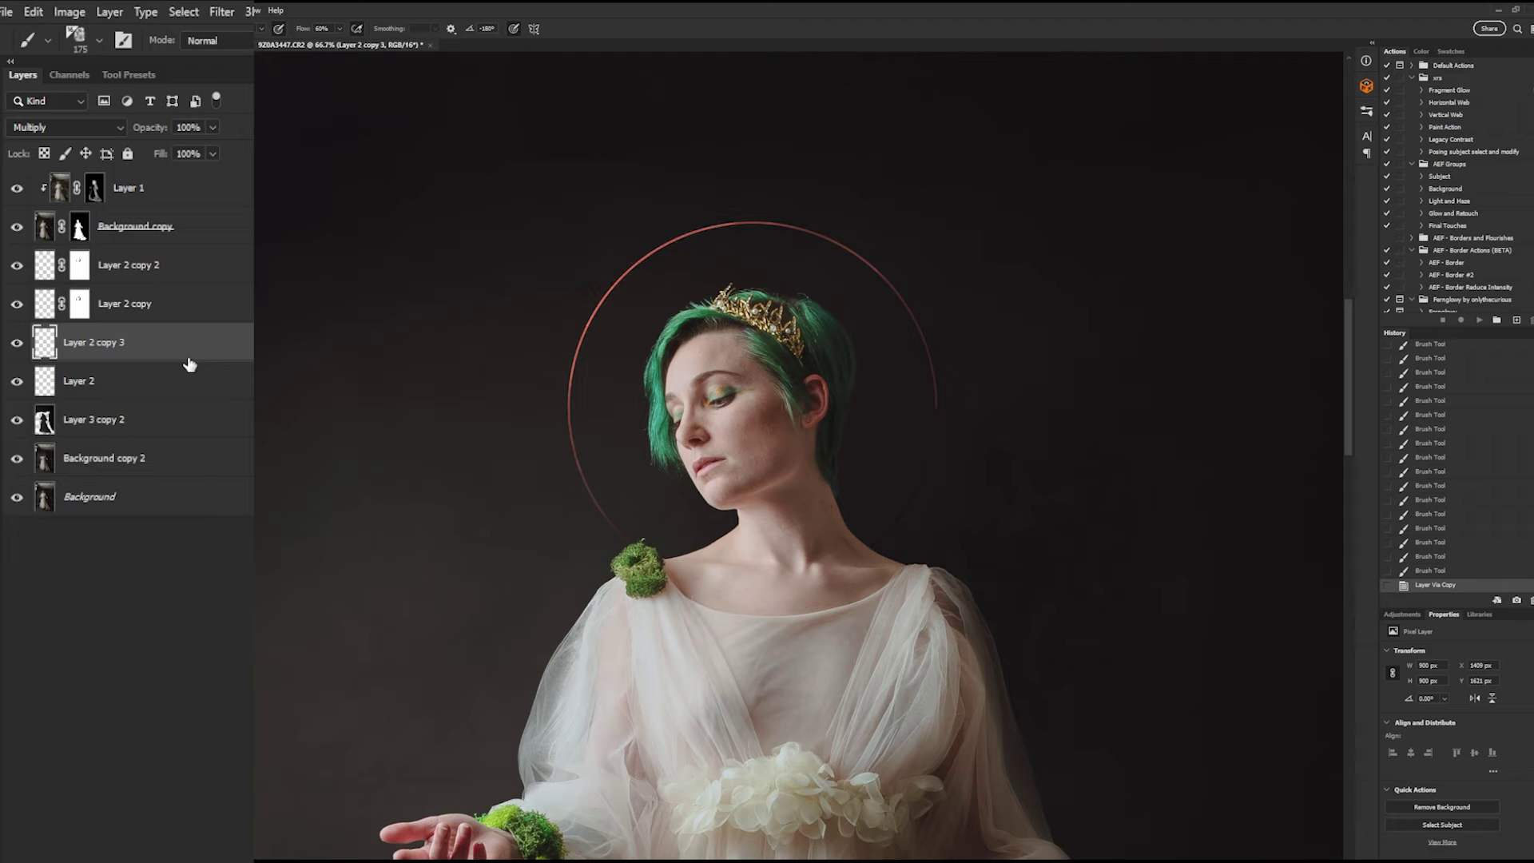
click(203, 274)
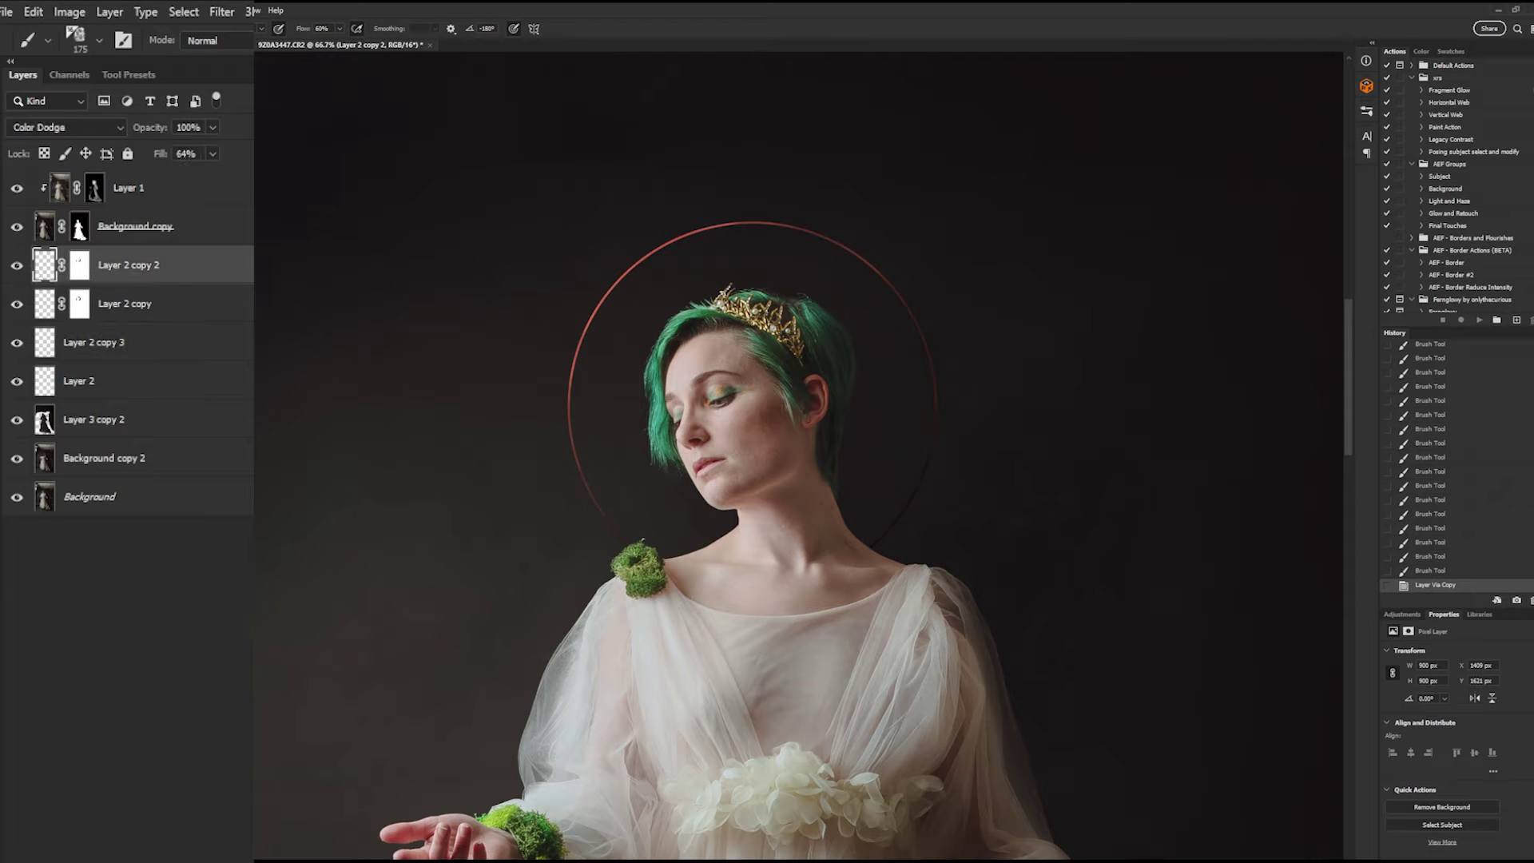
key(ctrl+j)
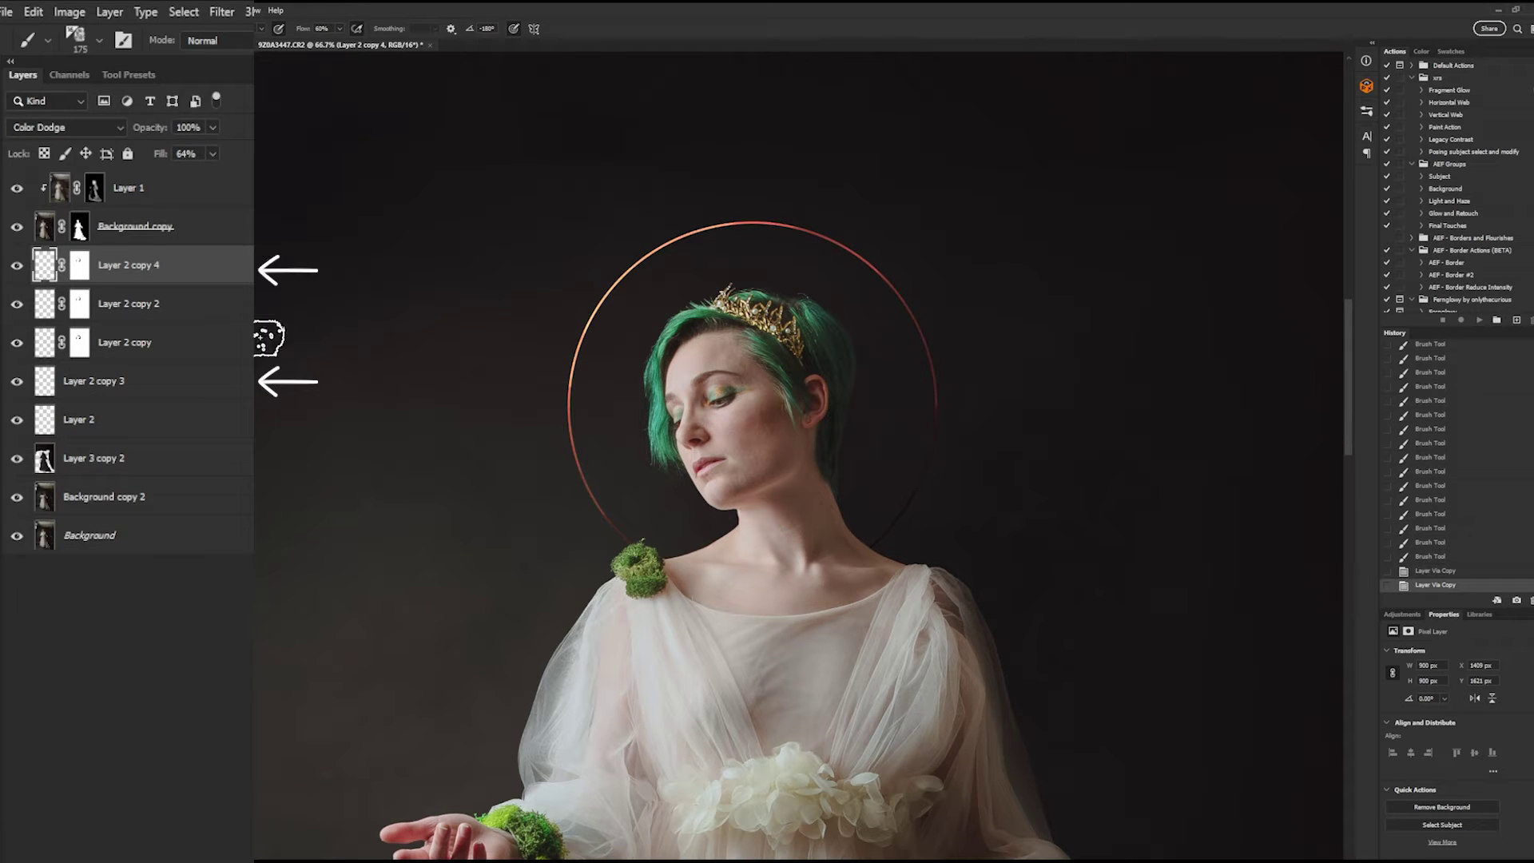
- Brush on Layer 2 copy 4's mask to tone down the halo beside the face, behind the head and above the crown
click(80, 264)
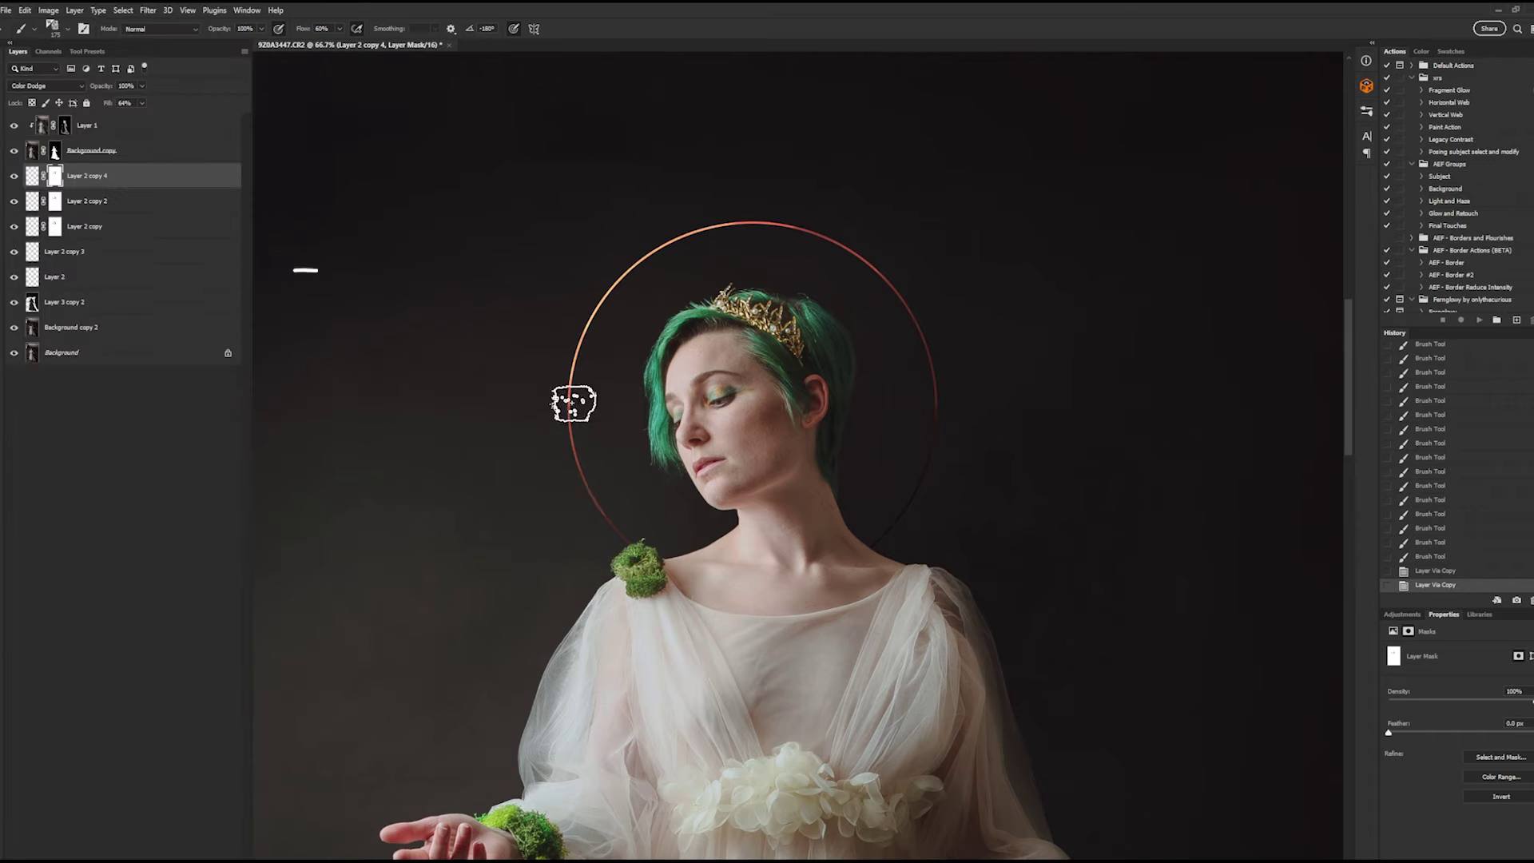
mouse_move(572, 403)
mouse_down()
mouse_move(553, 368)
mouse_move(575, 393)
mouse_up()
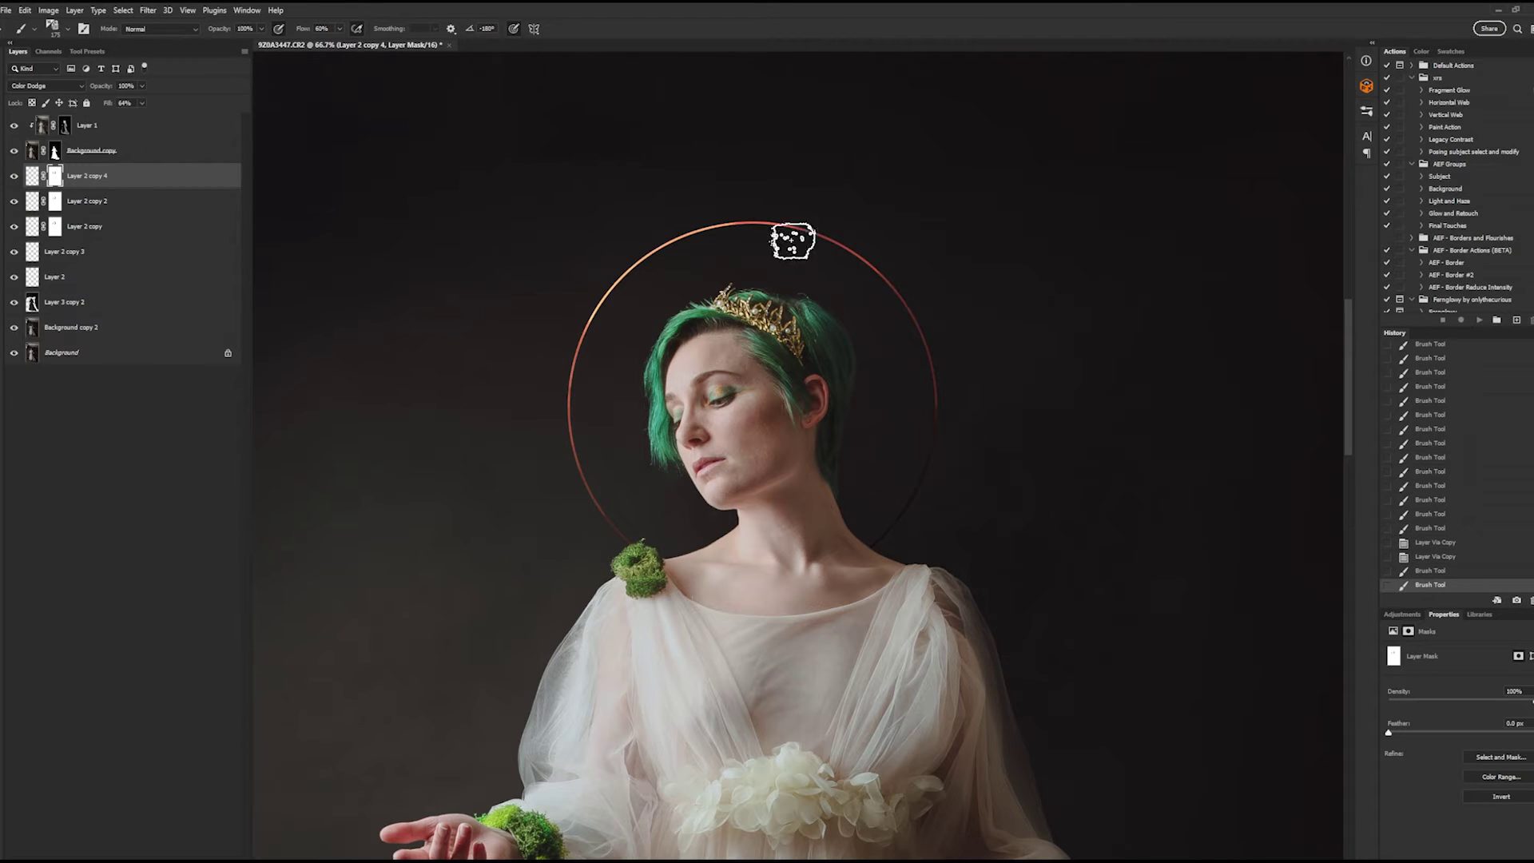
drag(942, 357, 927, 437)
drag(901, 314, 989, 511)
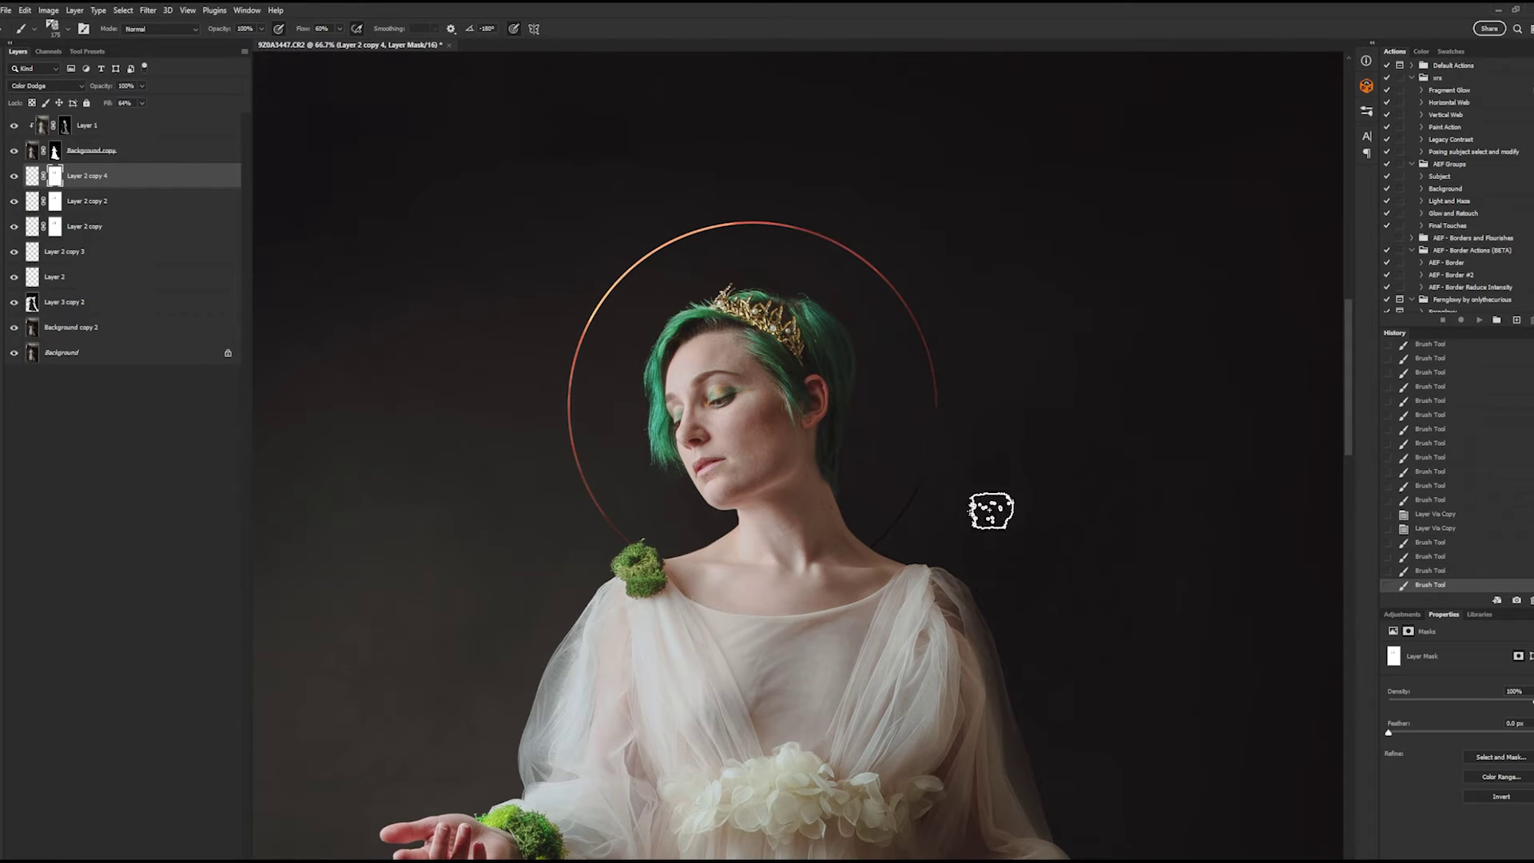
drag(934, 439, 961, 384)
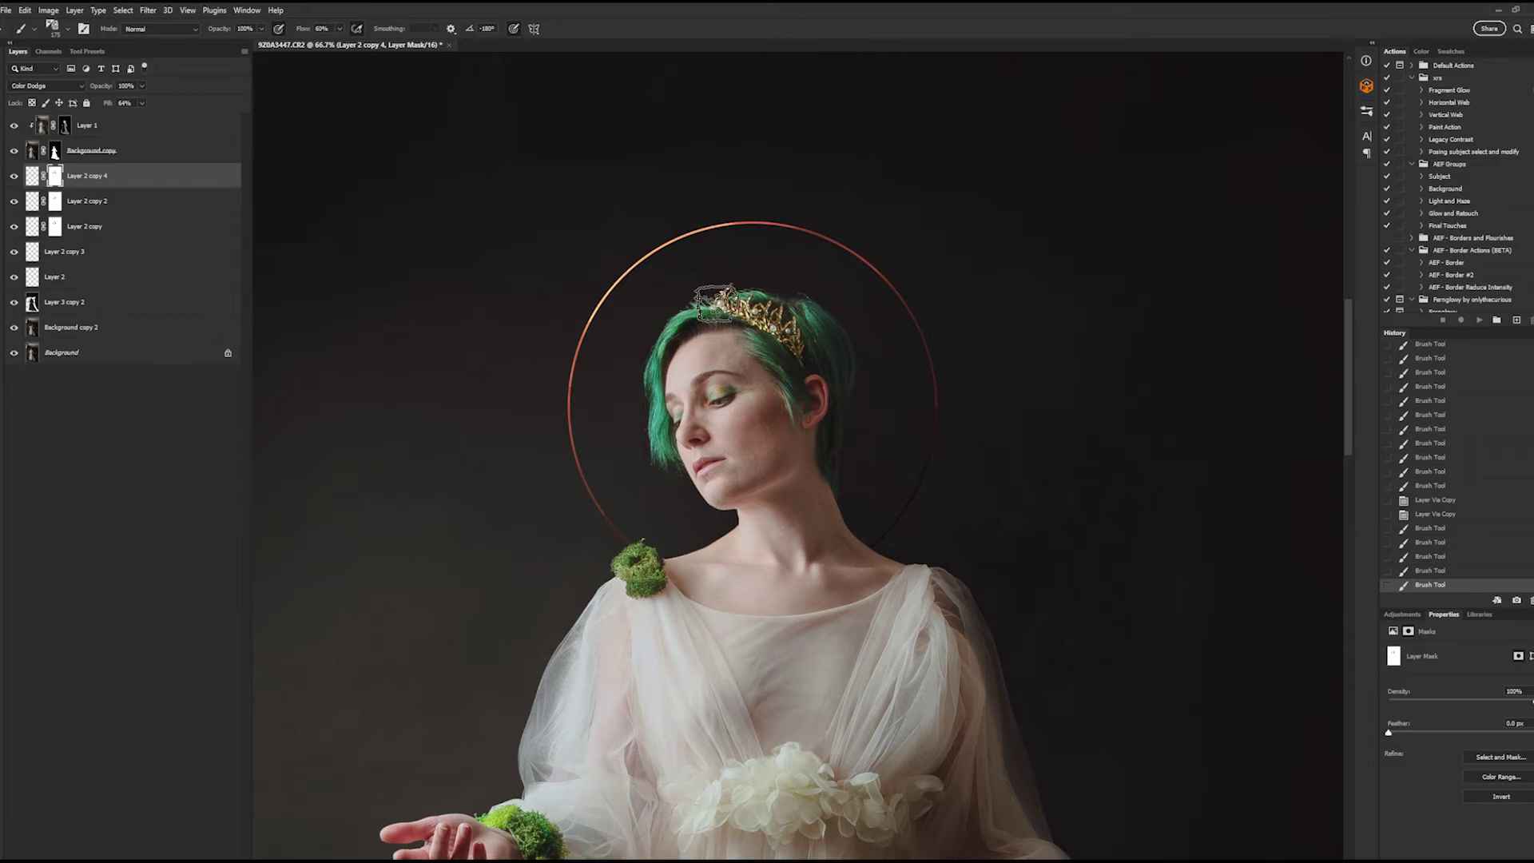
drag(643, 239, 714, 247)
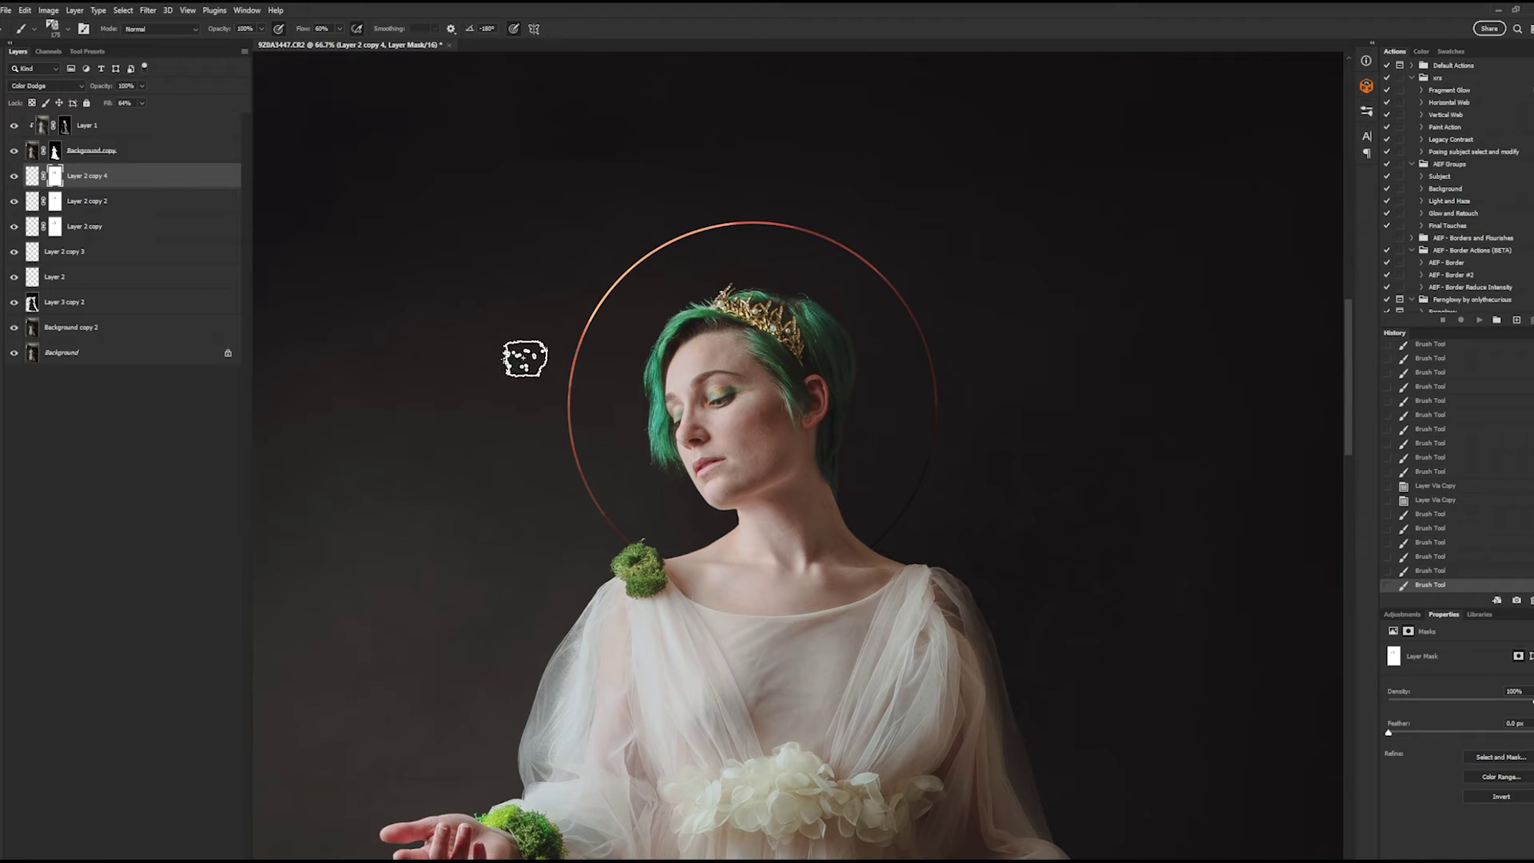
- Duplicate Layer 2 copy 4 and brush on the duplicate's mask to tone down the bright arc beside the face and above the crown
key(ctrl+j)
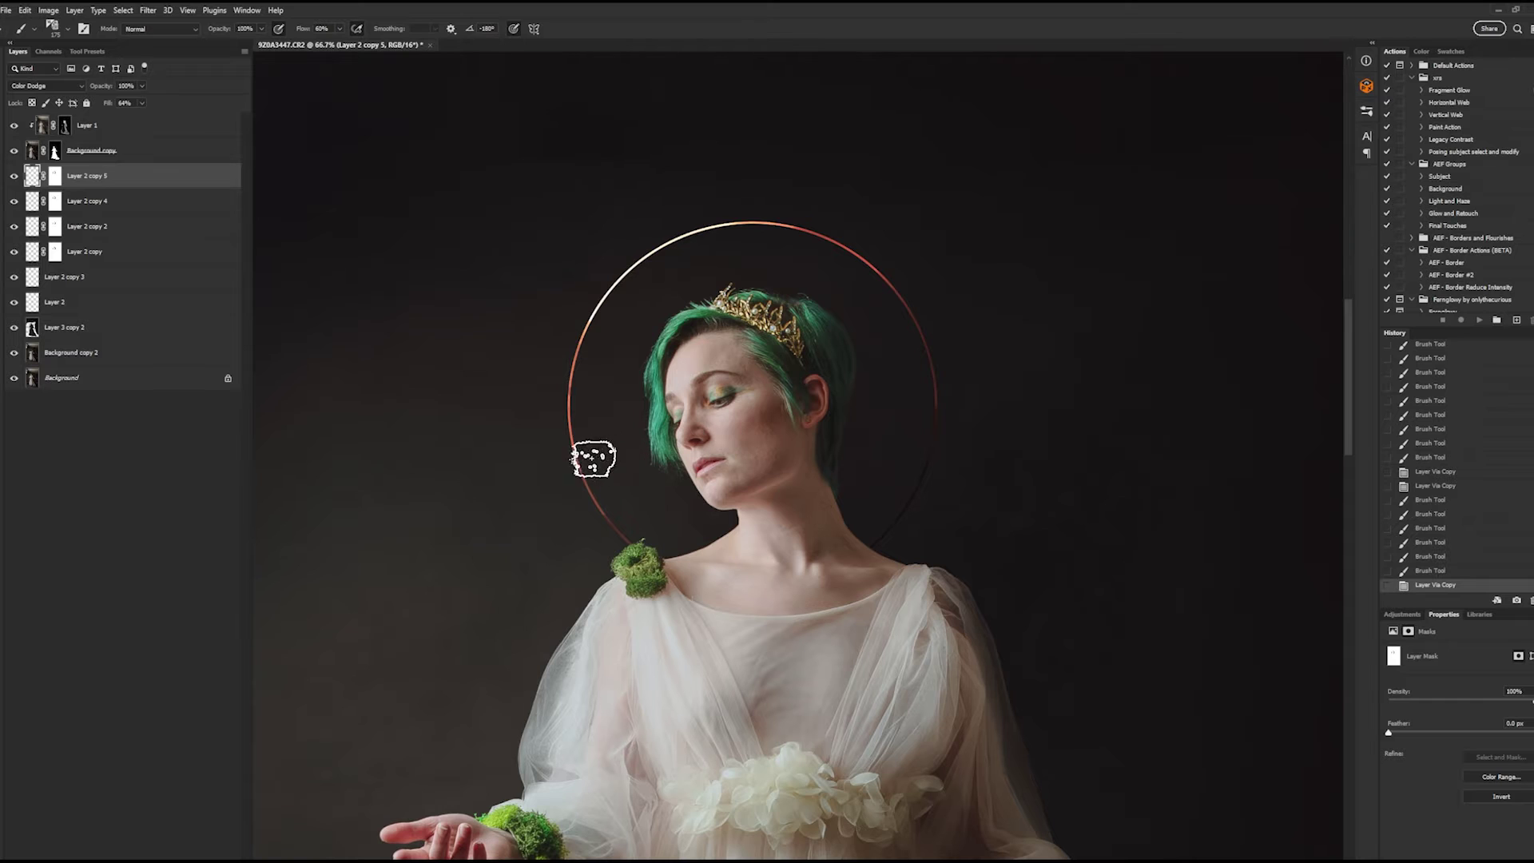
click(54, 178)
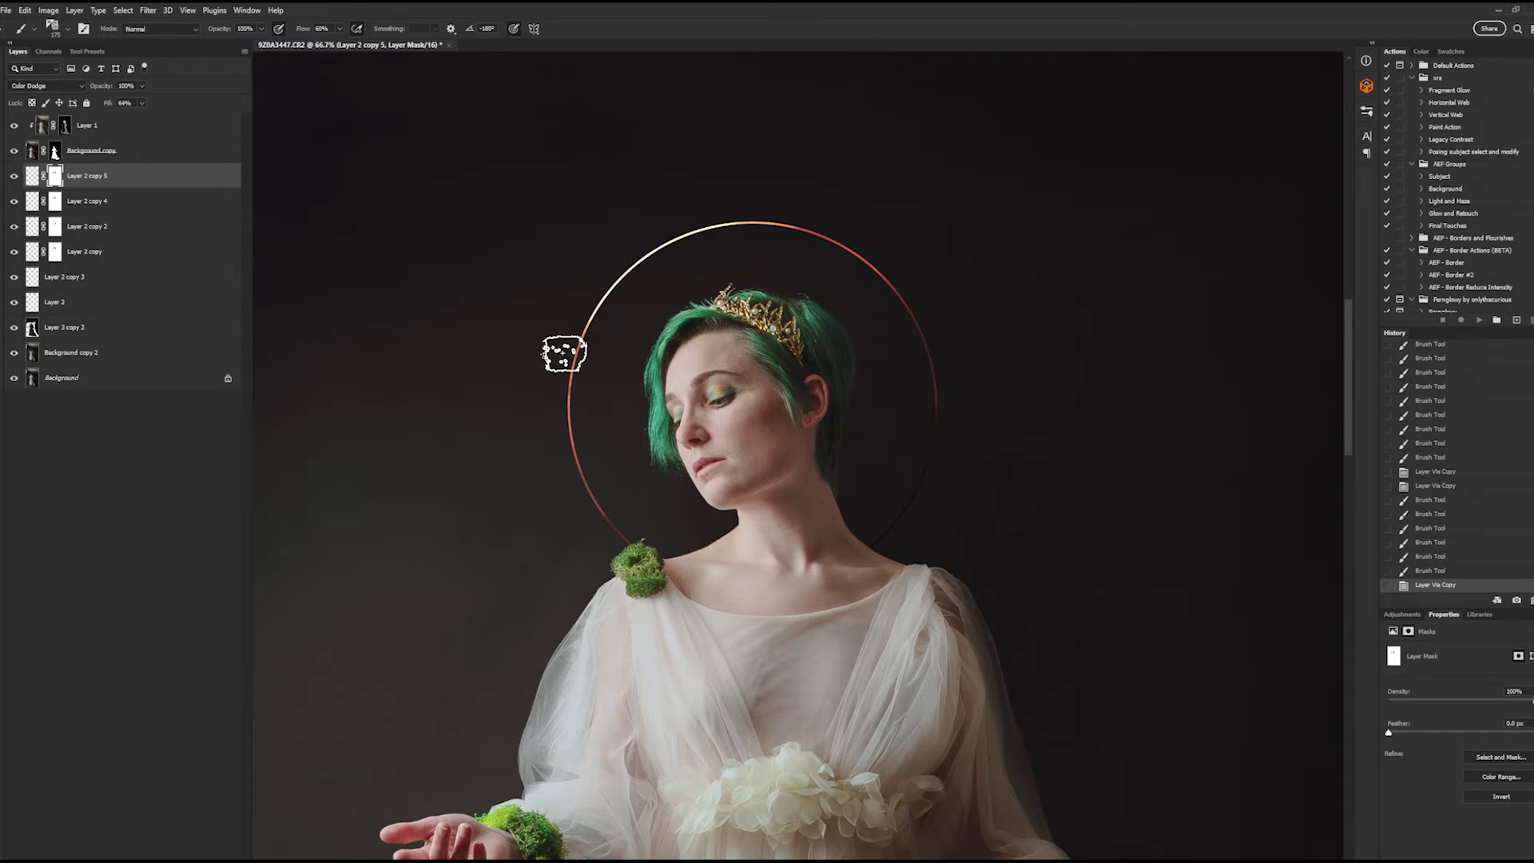
click(607, 336)
mouse_move(728, 321)
mouse_down()
mouse_move(731, 260)
mouse_move(769, 286)
mouse_move(619, 321)
mouse_move(556, 379)
mouse_up()
click(707, 263)
click(592, 354)
click(666, 278)
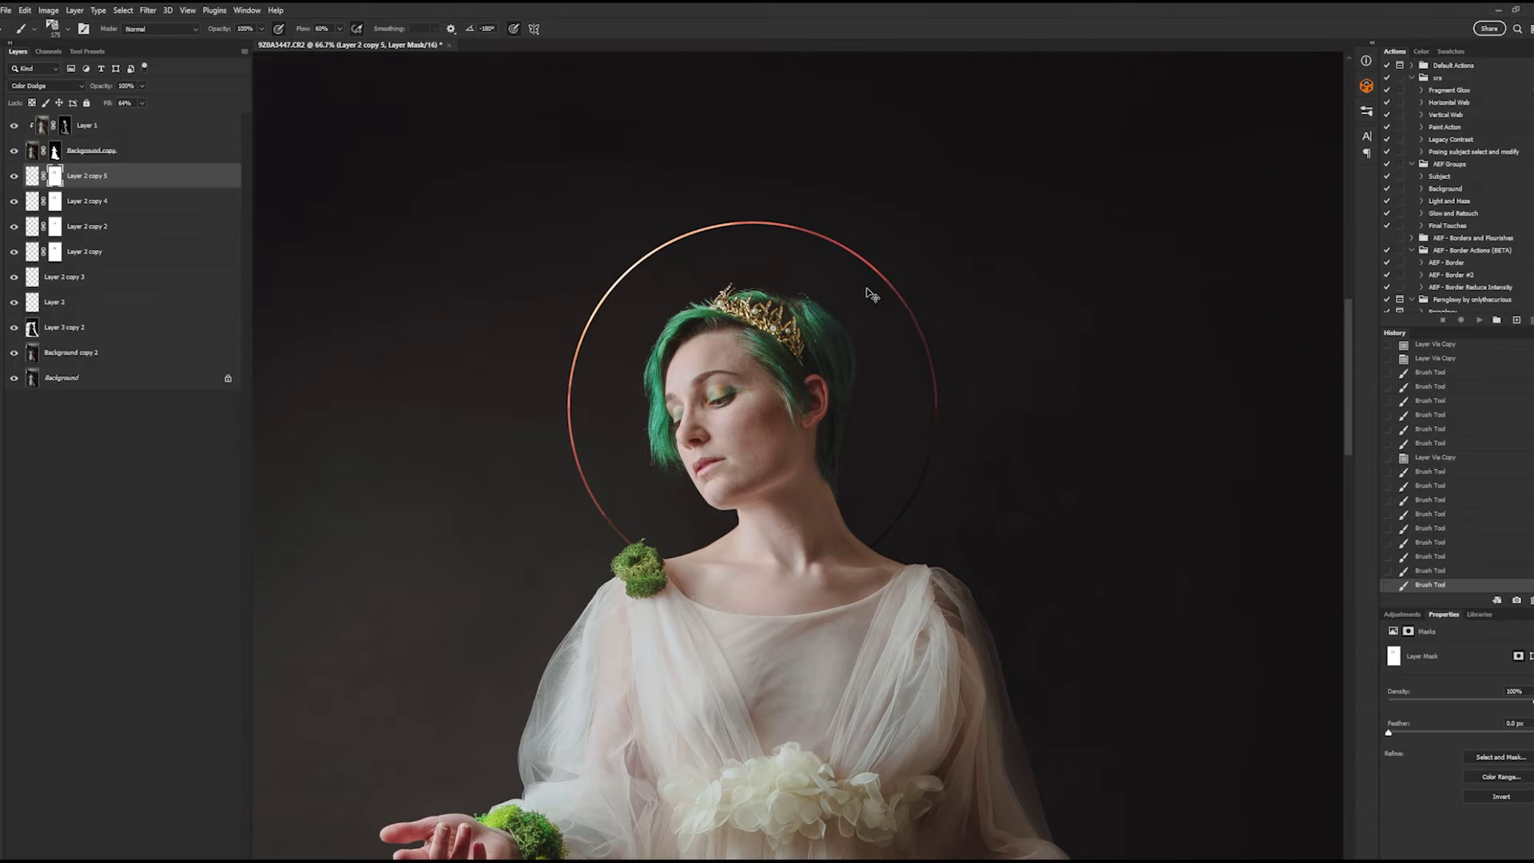
- Fade the end of the halo's arc above the mossy shoulder on Layer 2 copy 2's mask
key(ctrl+minus)
key(ctrl+minus)
key(ctrl+minus)
key(ctrl+plus)
key(ctrl+plus)
key(ctrl+plus)
click(132, 227)
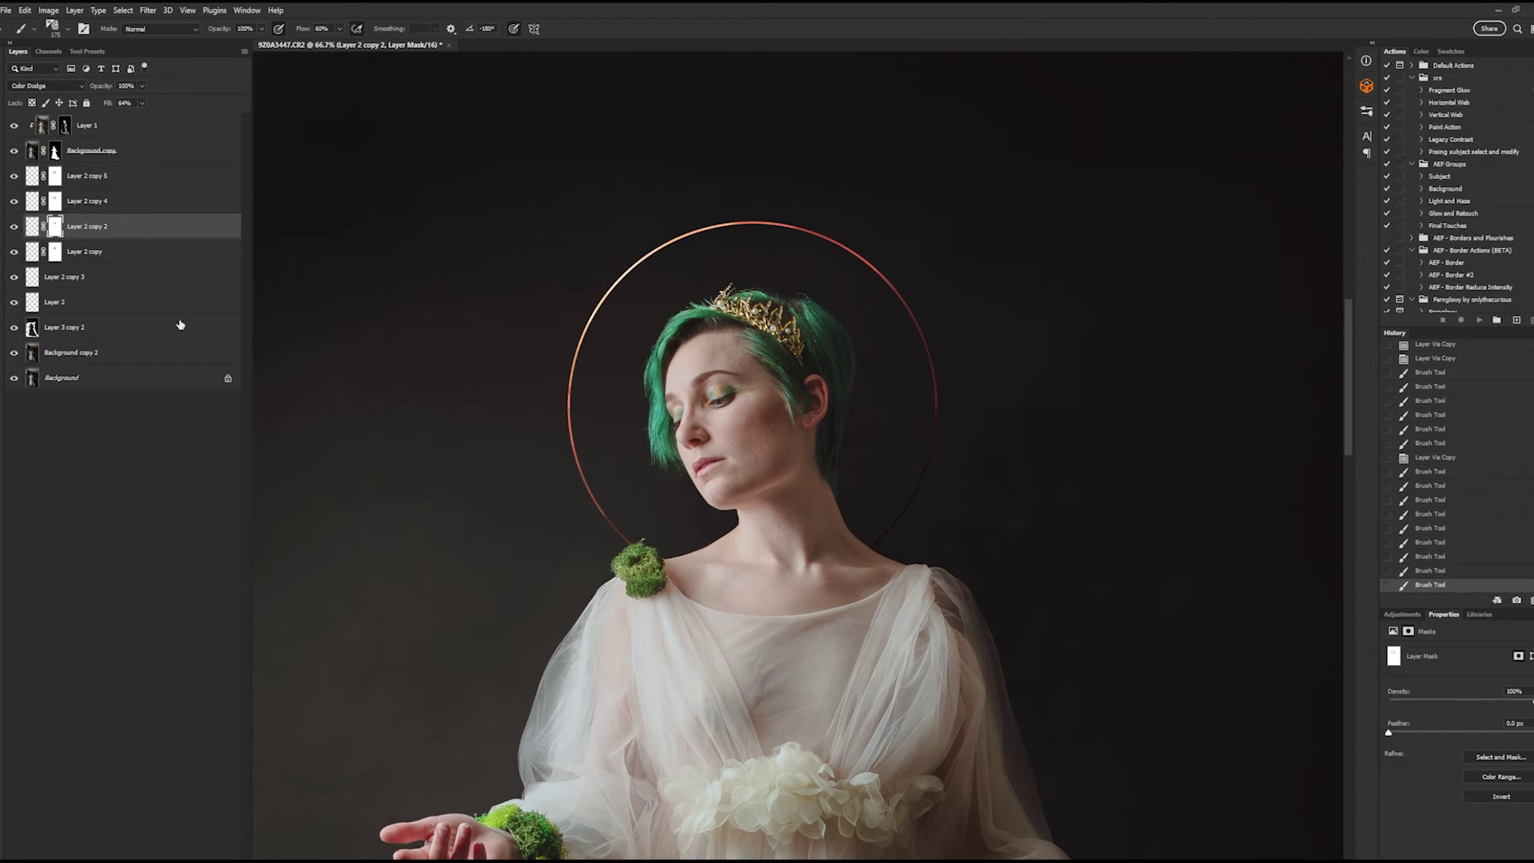
click(623, 533)
click(630, 532)
- Brush on Layer 2 copy 4's mask to soften the lower arc from the mossy shoulder up toward the chin
click(57, 203)
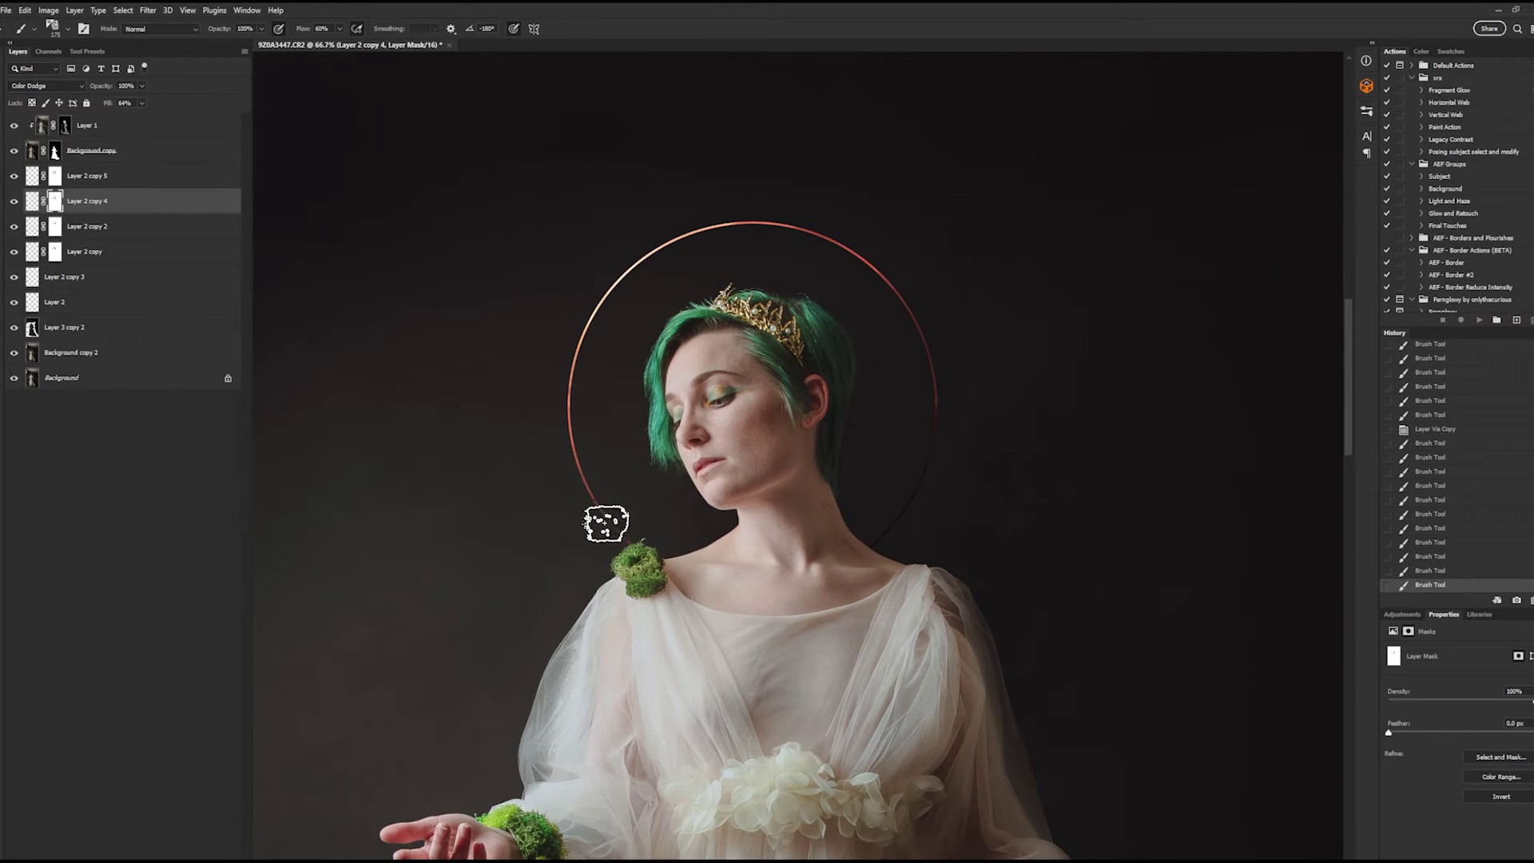
drag(605, 523, 591, 489)
drag(597, 503, 588, 479)
drag(595, 491, 585, 477)
drag(592, 485, 586, 476)
click(642, 542)
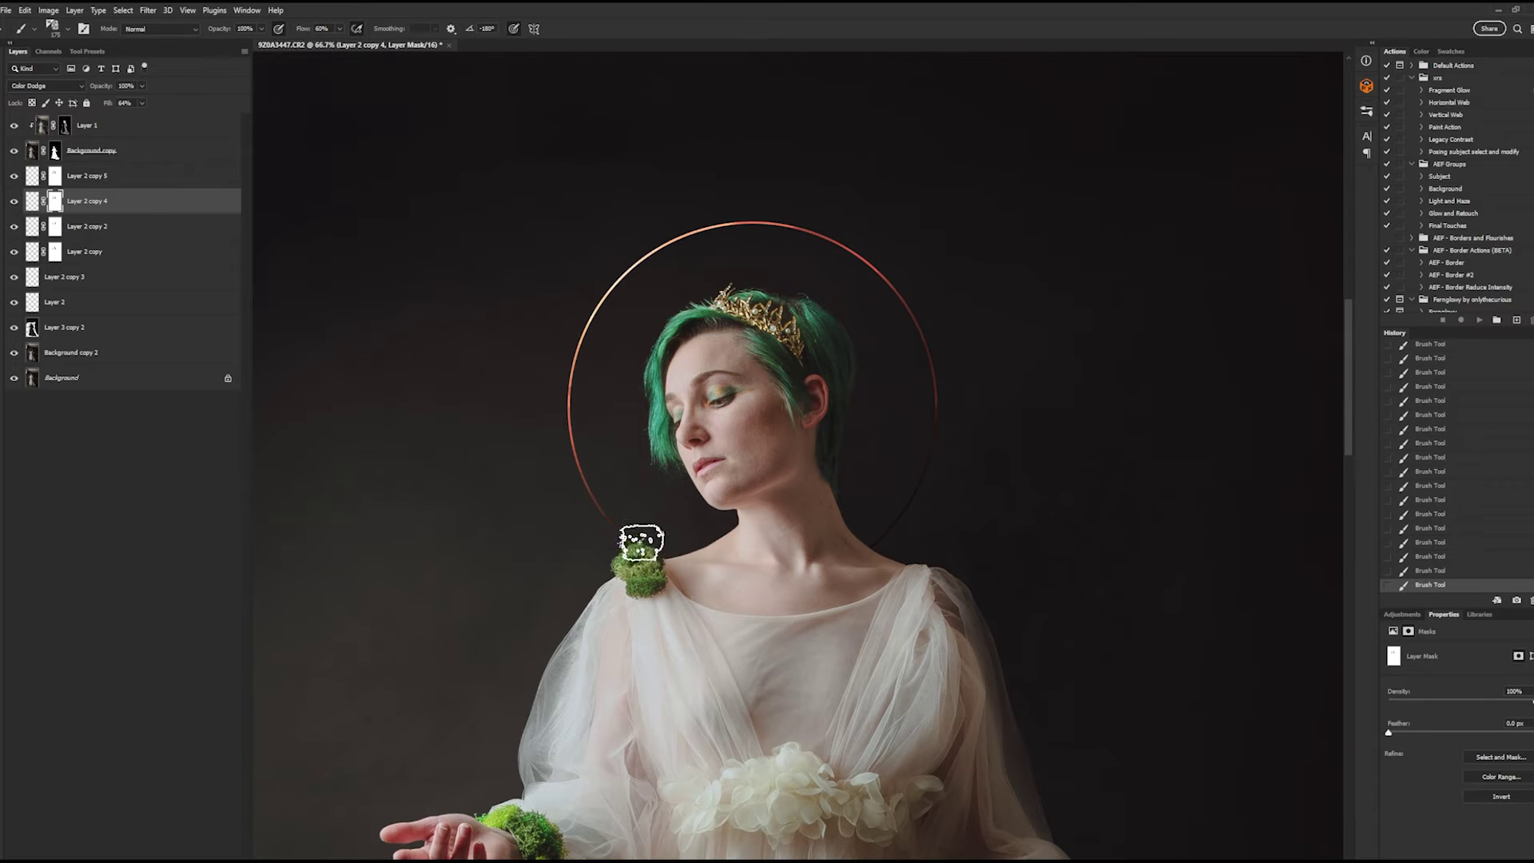
- Fade the arc behind the head on Layer 2 copy 5's mask, comparing the last three strokes, and touch up the masks of copies 4 and 2
key(alt+bracketright)
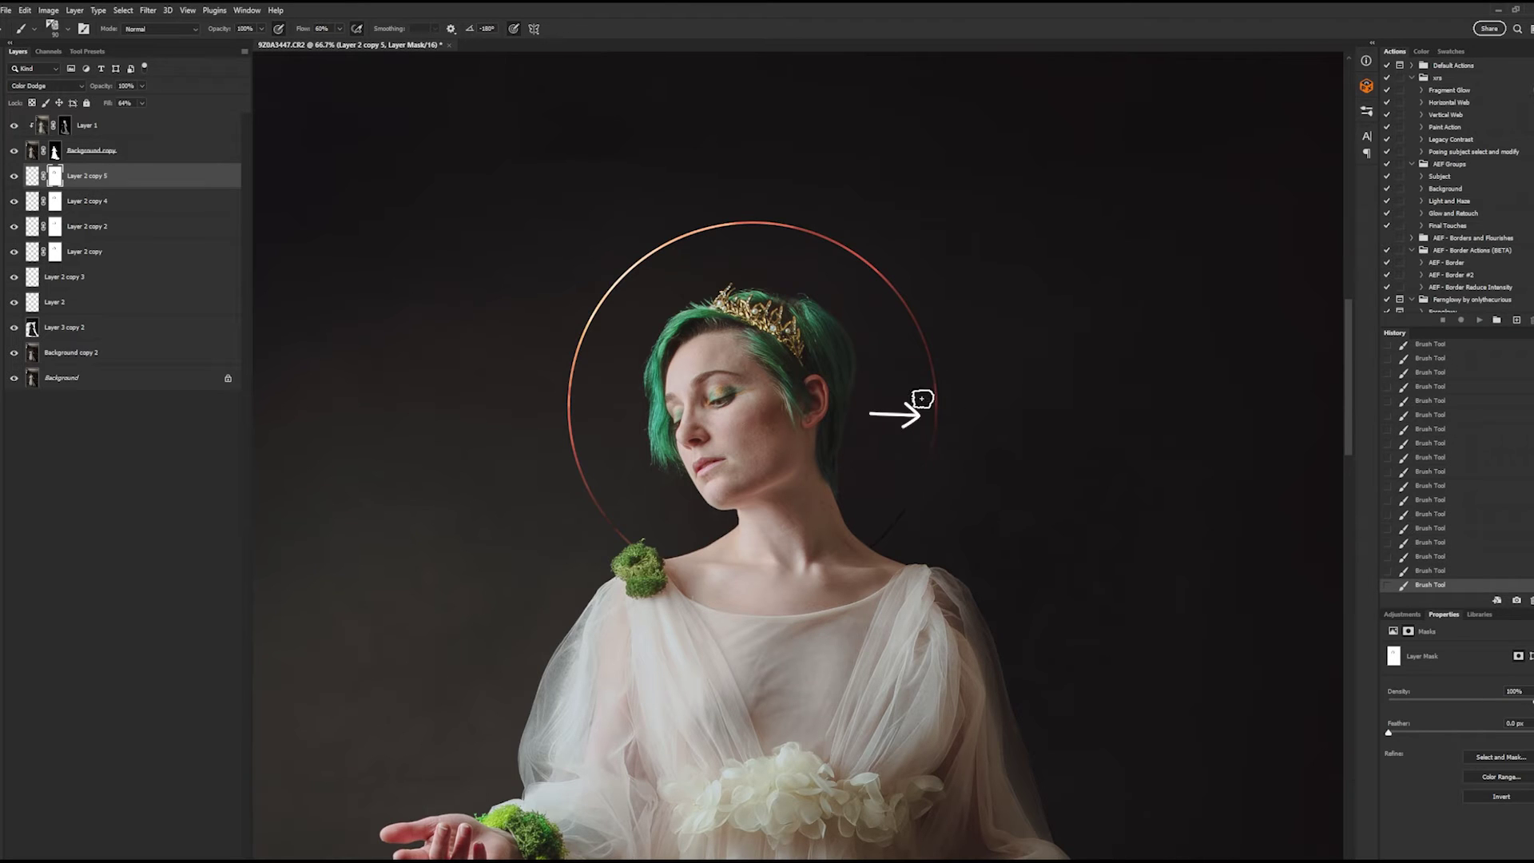
key(ctrl+z)
key(ctrl+z)
key(ctrl+z)
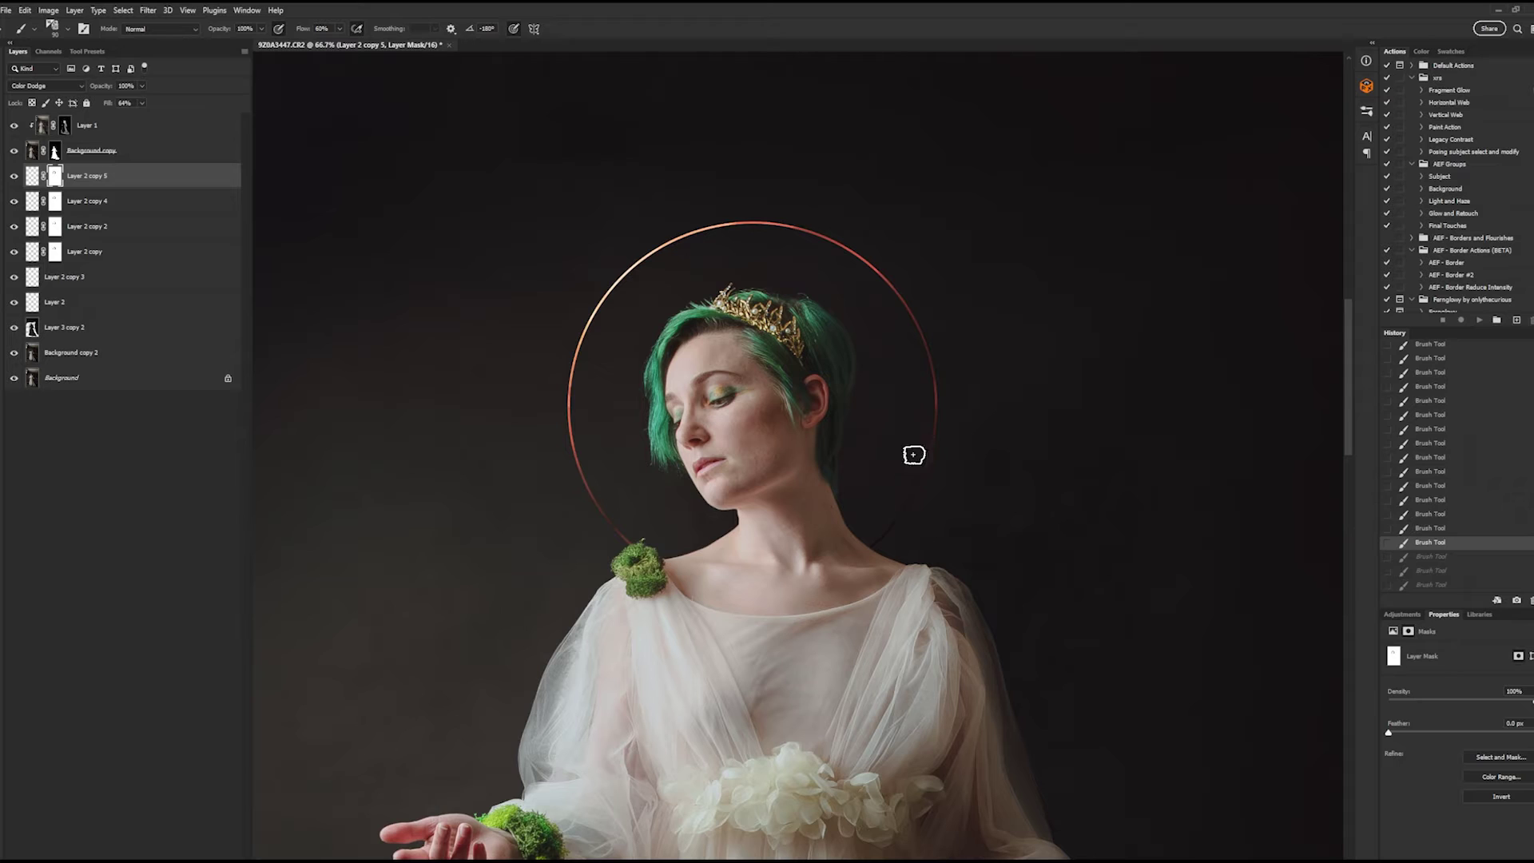
key(ctrl+shift+z)
key(ctrl+shift+z)
key(ctrl+shift+z)
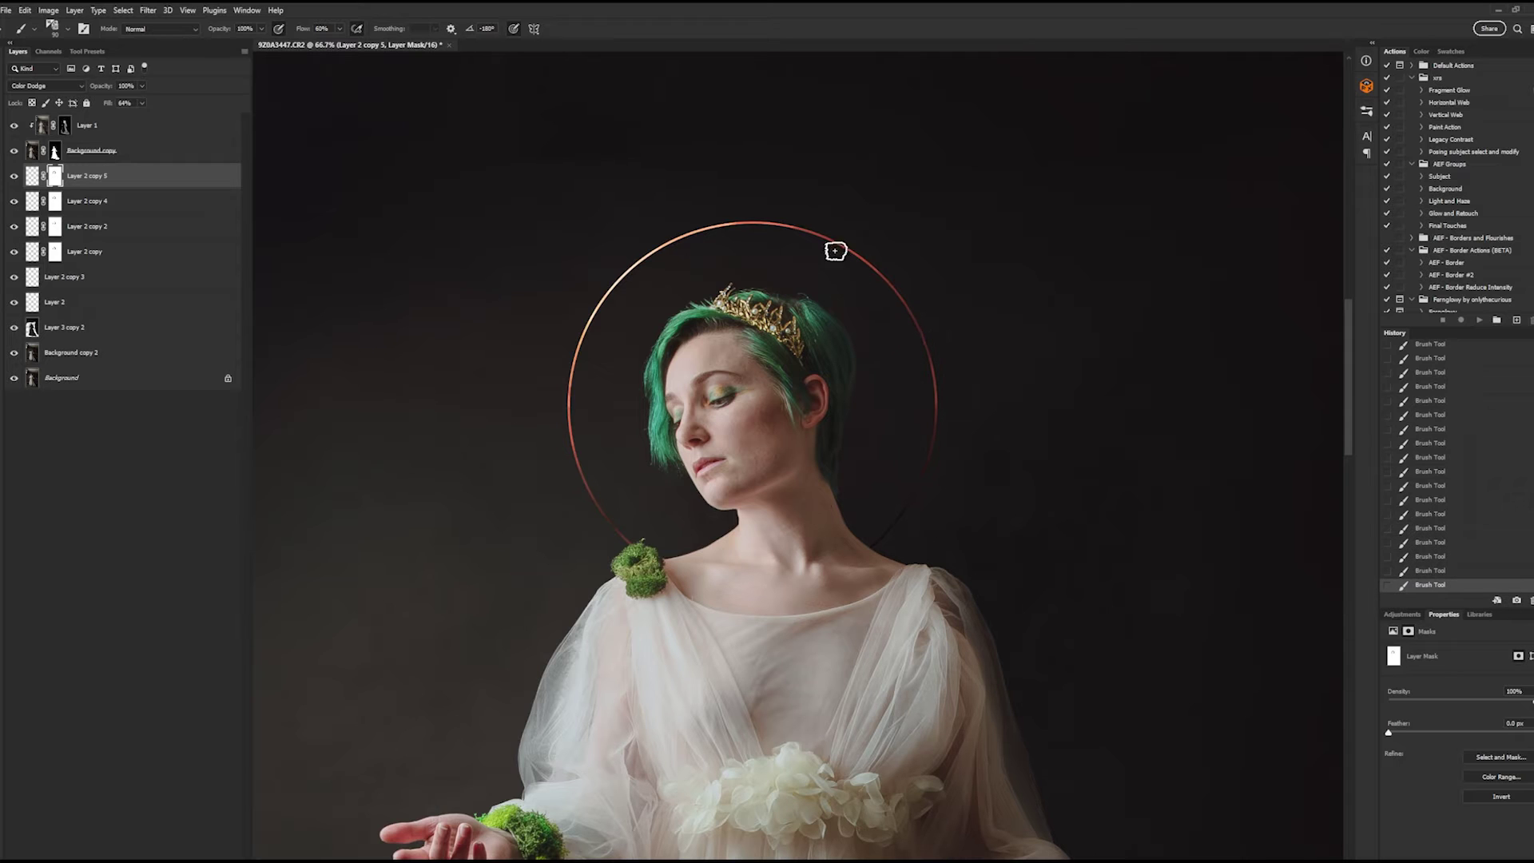
click(54, 201)
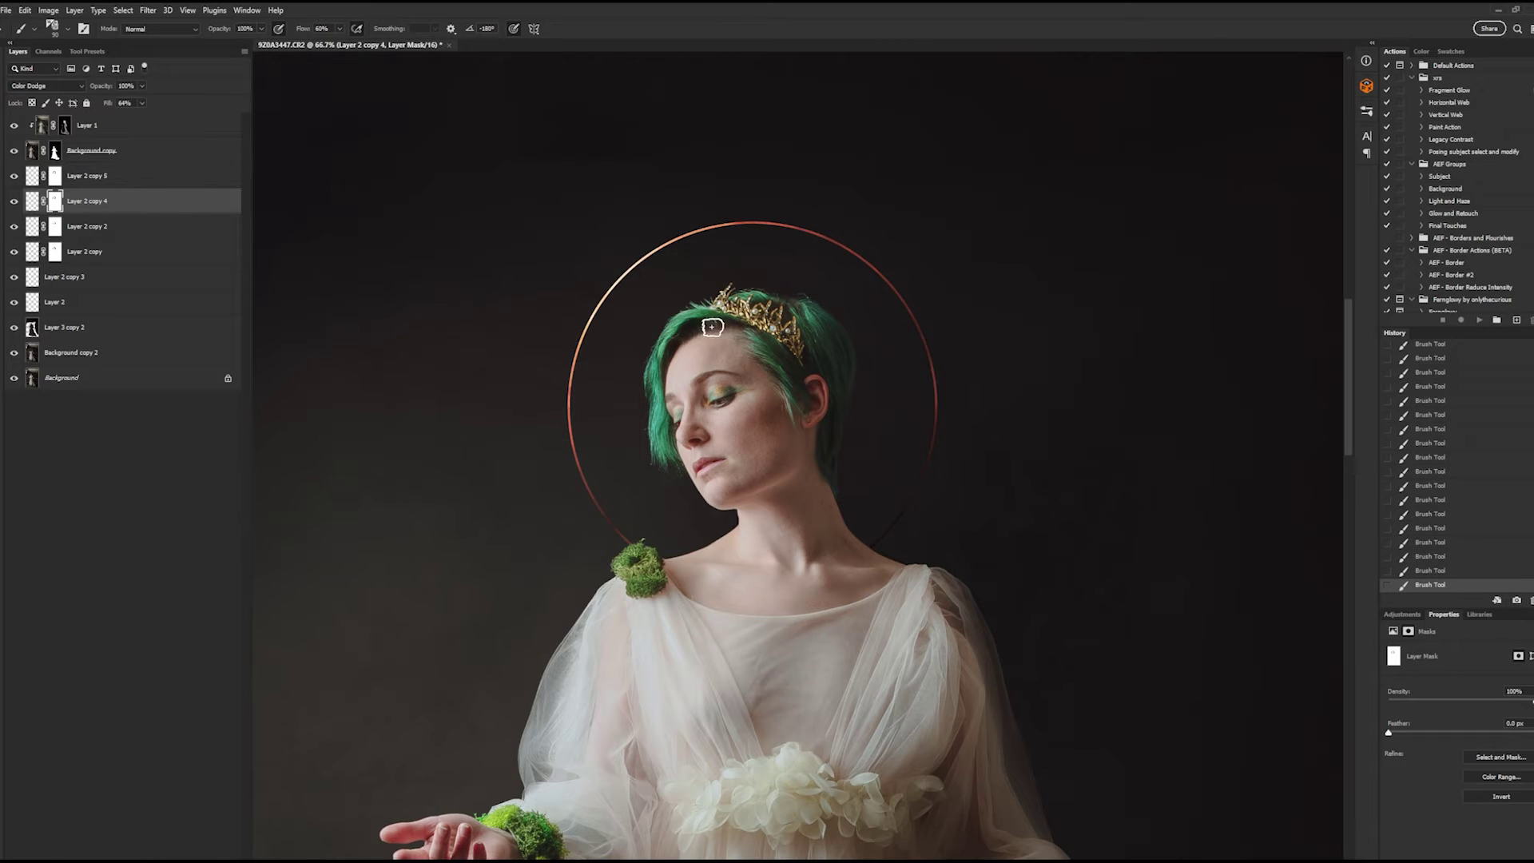
click(55, 227)
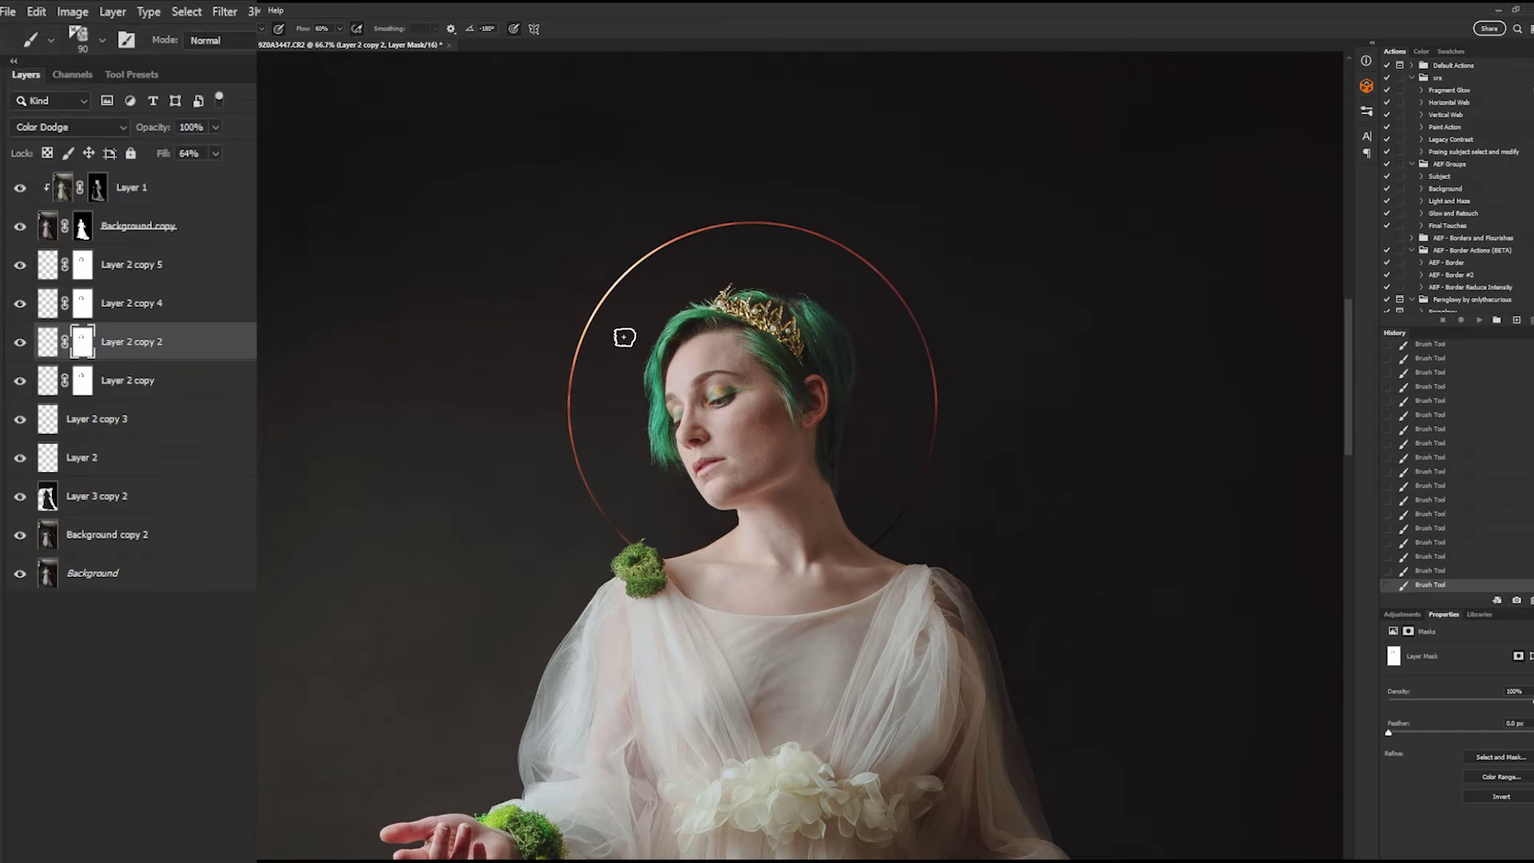
- Group all six halo layers, from Layer 2 copy 5 down to Layer 2
click(185, 270)
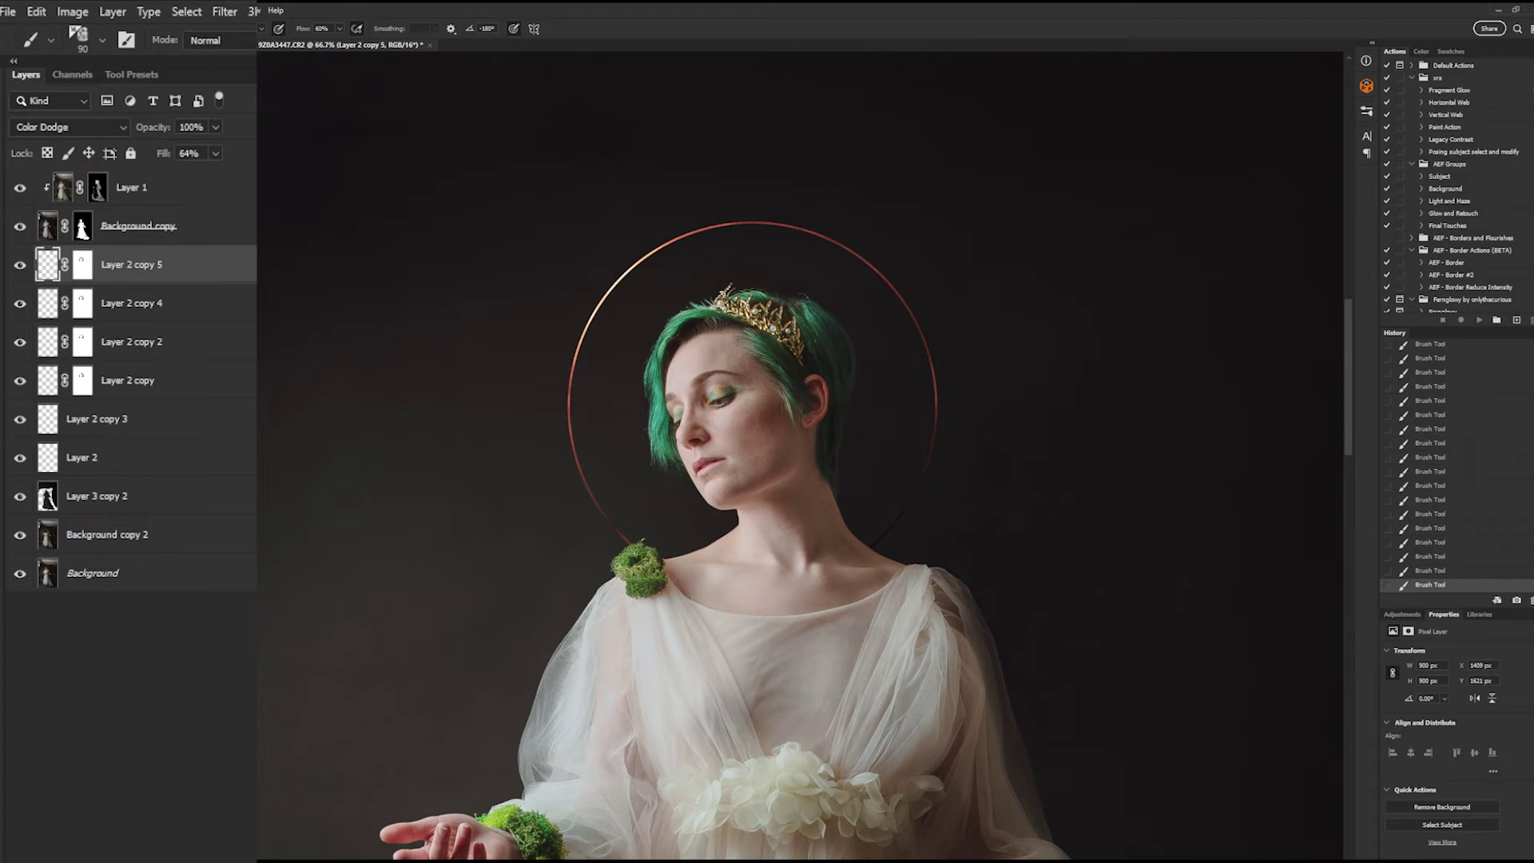
shift+click(232, 468)
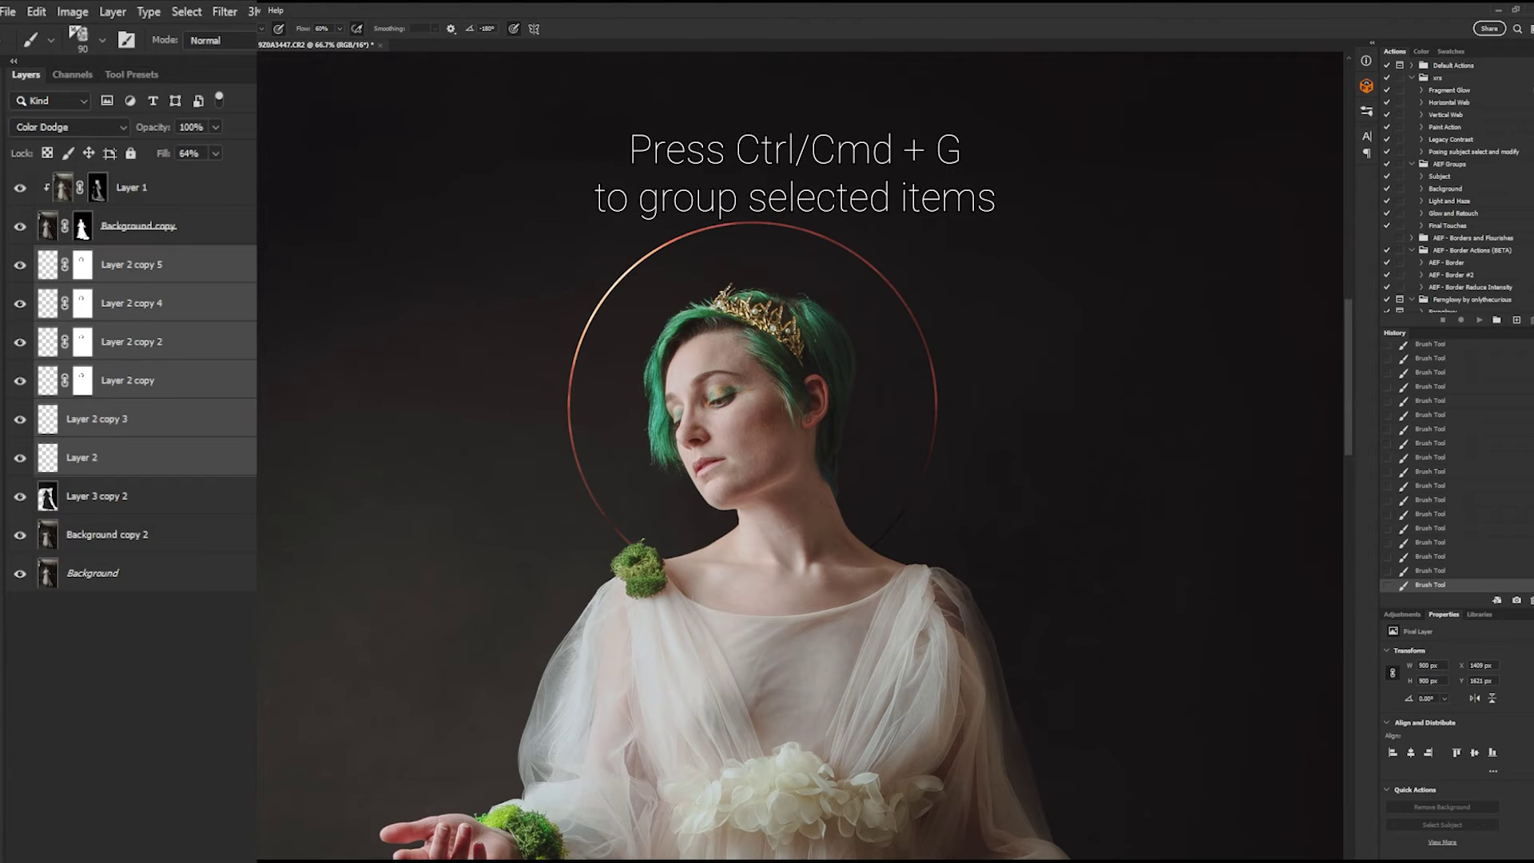
key(ctrl+g)
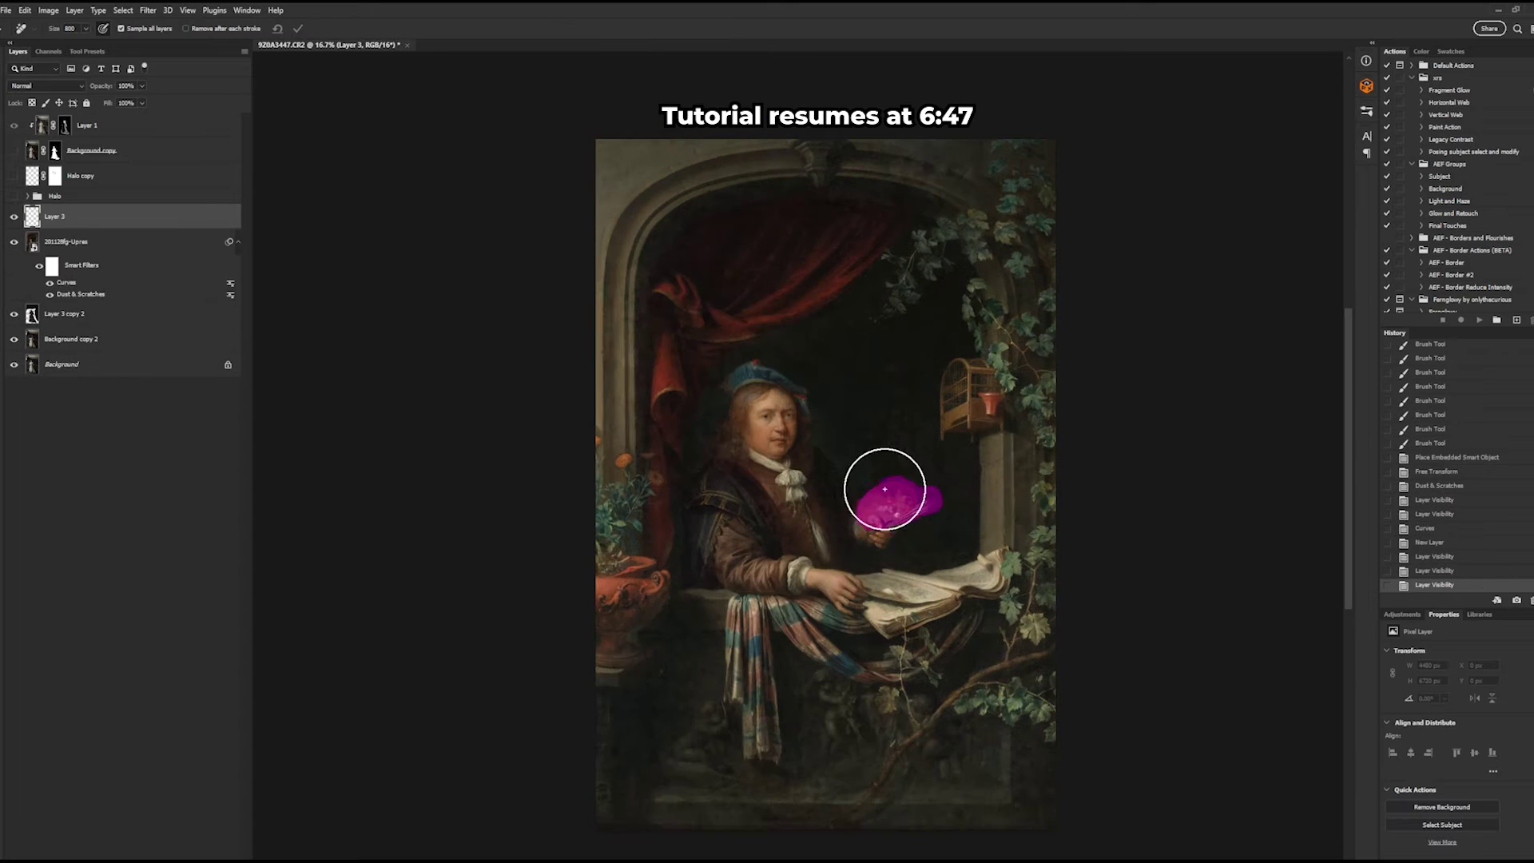
- Paint over the man in the painting with the Remove tool on Layer 3, sampling all layers
mouse_move(743, 390)
mouse_down()
mouse_move(757, 427)
mouse_move(720, 528)
mouse_move(844, 592)
mouse_move(828, 540)
mouse_move(732, 406)
mouse_up()
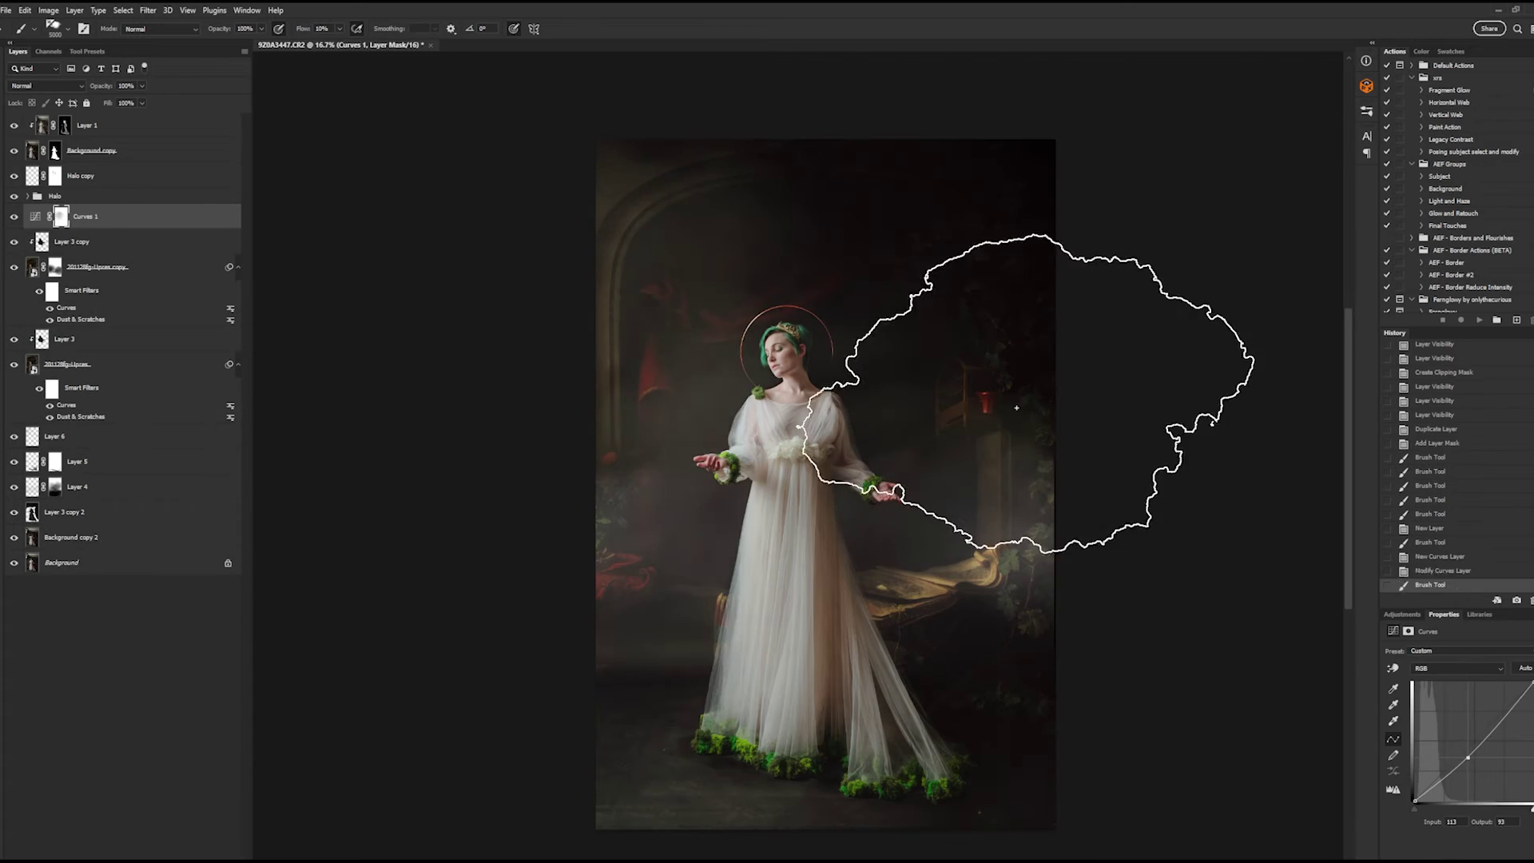
- Duplicate the masked painting copy together with its clipped Layer 3 copy, and brush on the new painting copy's mask
click(140, 268)
ctrl+click(144, 246)
key(ctrl+j)
click(56, 268)
mouse_move(655, 671)
mouse_down()
mouse_move(664, 617)
mouse_move(619, 533)
mouse_up()
click(993, 242)
- Add a new layer above Curves 1, set it to Soft Light, and brush across the lower background
click(120, 217)
key(ctrl+shift+alt+n)
click(47, 86)
click(34, 237)
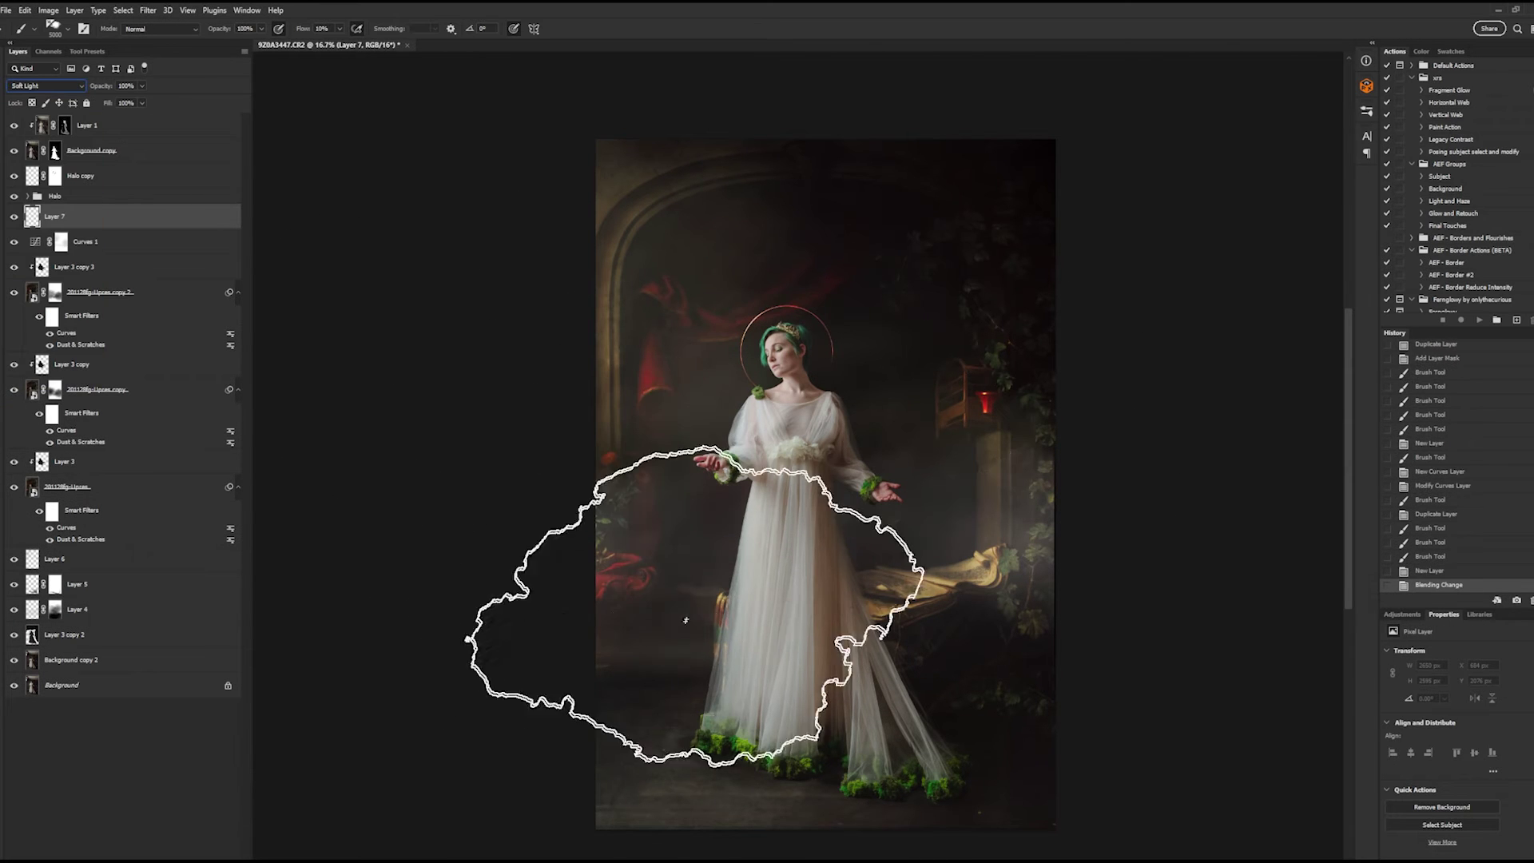
mouse_move(616, 589)
mouse_down()
mouse_move(802, 555)
mouse_move(992, 565)
mouse_up()
- Group the backdrop layers from Layer 7 down to the original painting, and toggle the group's visibility to compare
key(v)
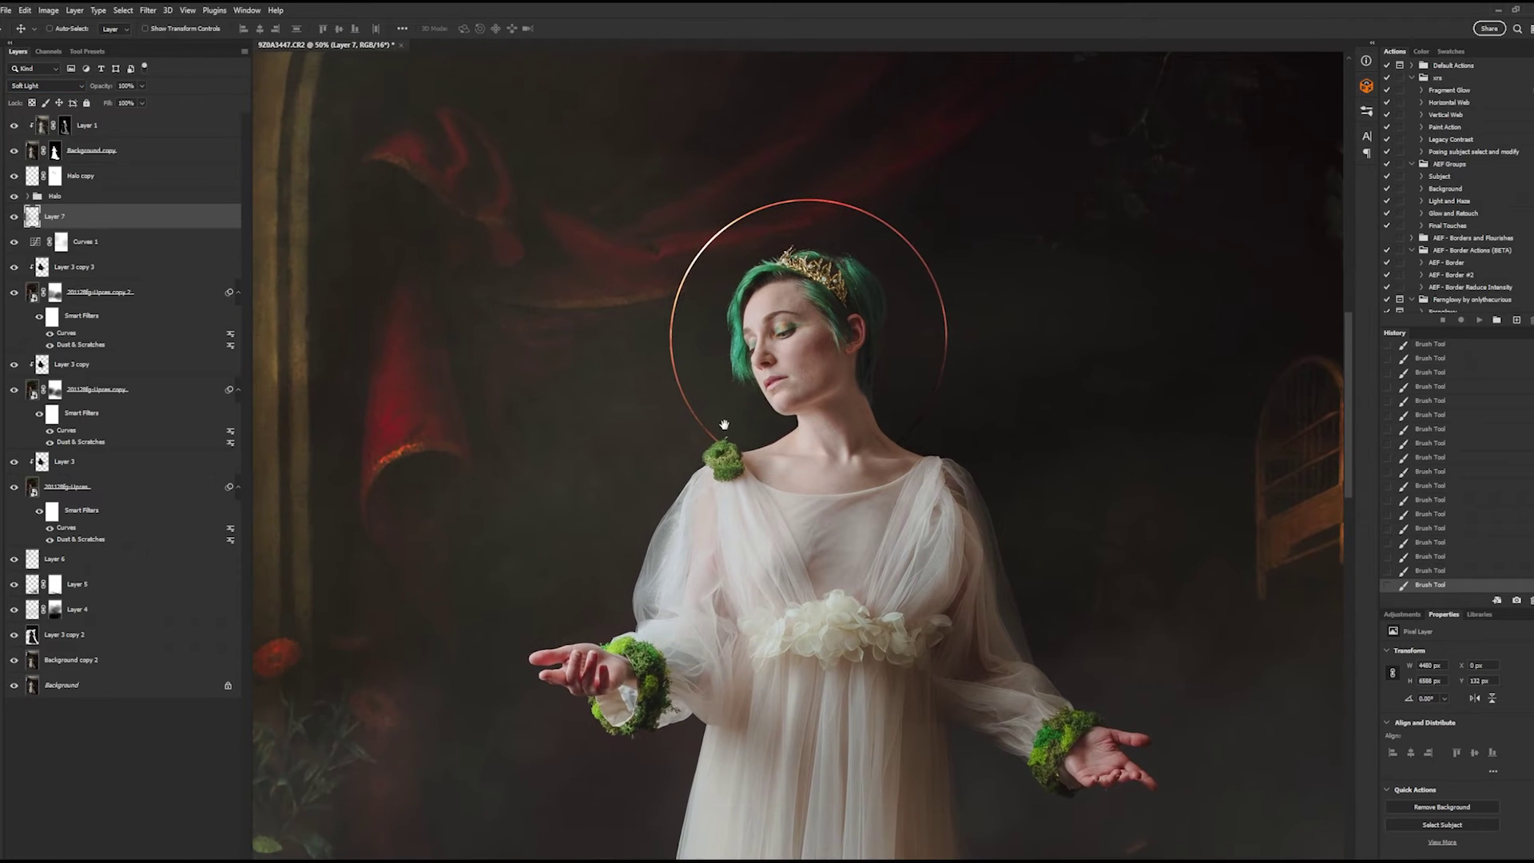
key(b)
shift+click(106, 489)
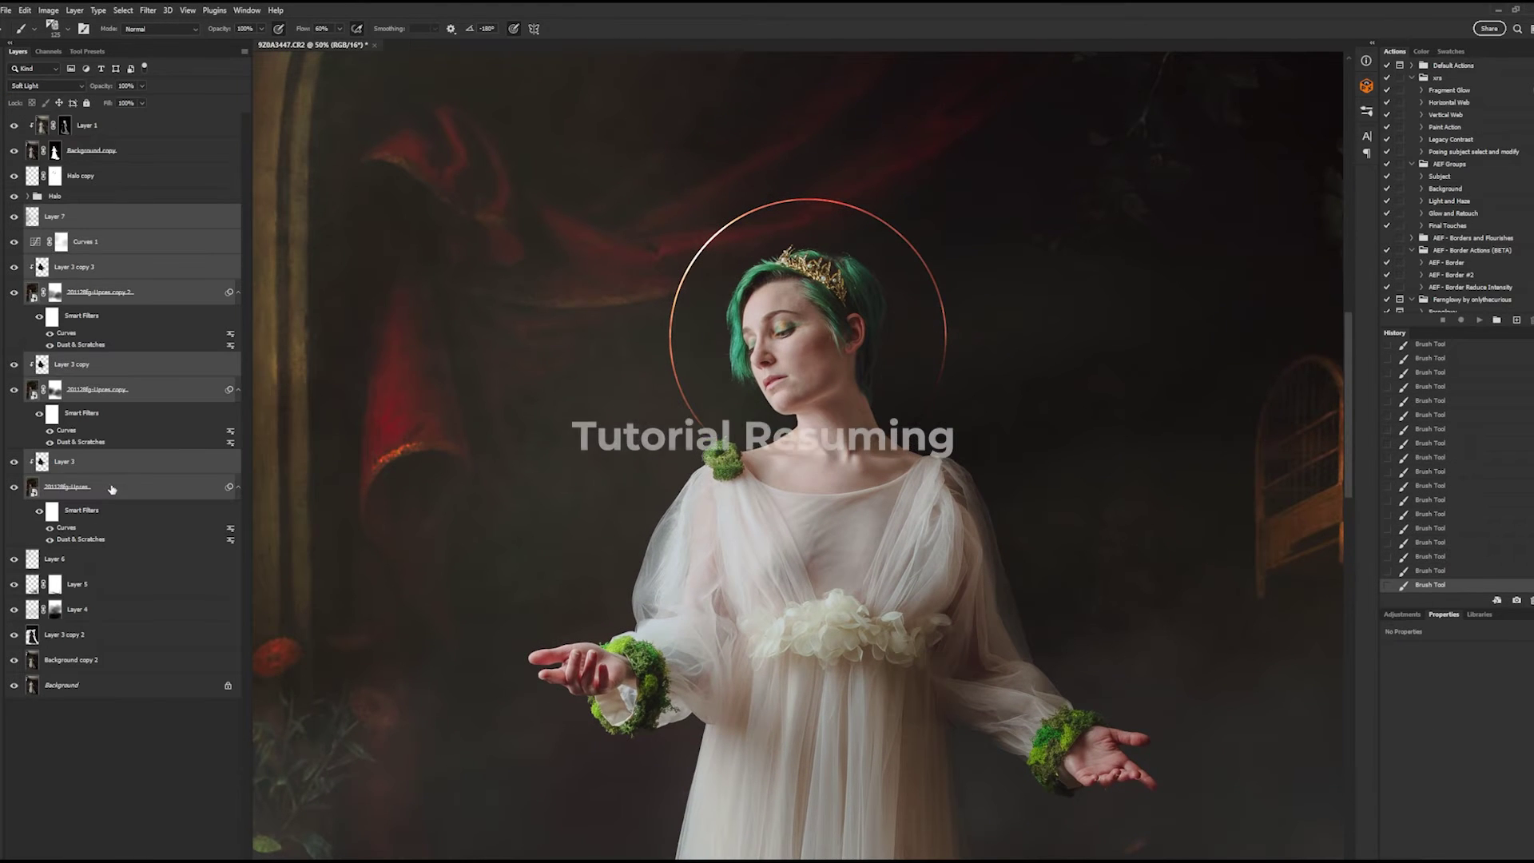
key(ctrl+g)
click(12, 212)
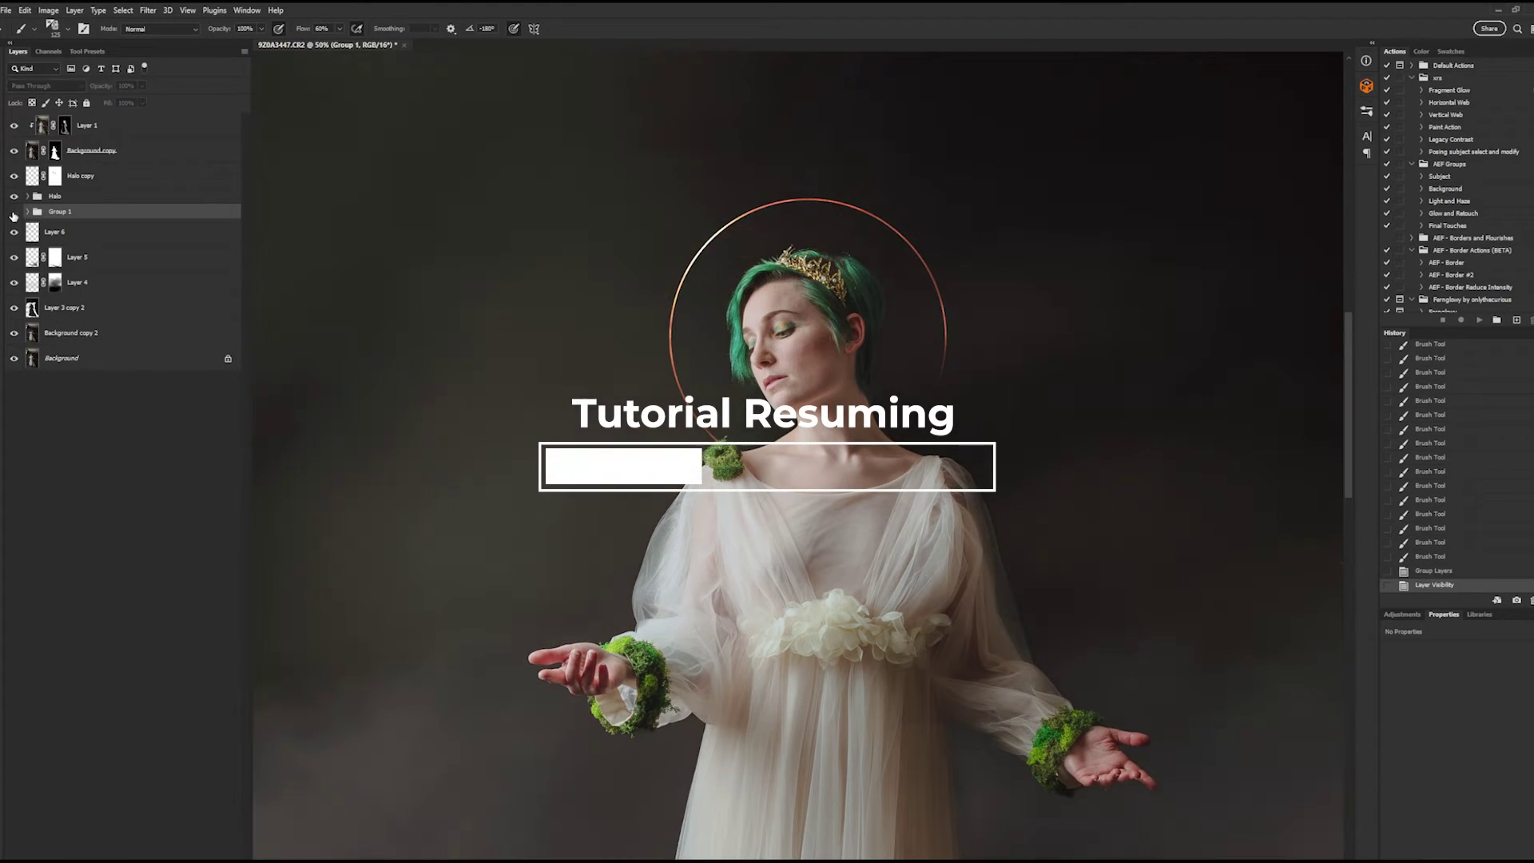
click(13, 214)
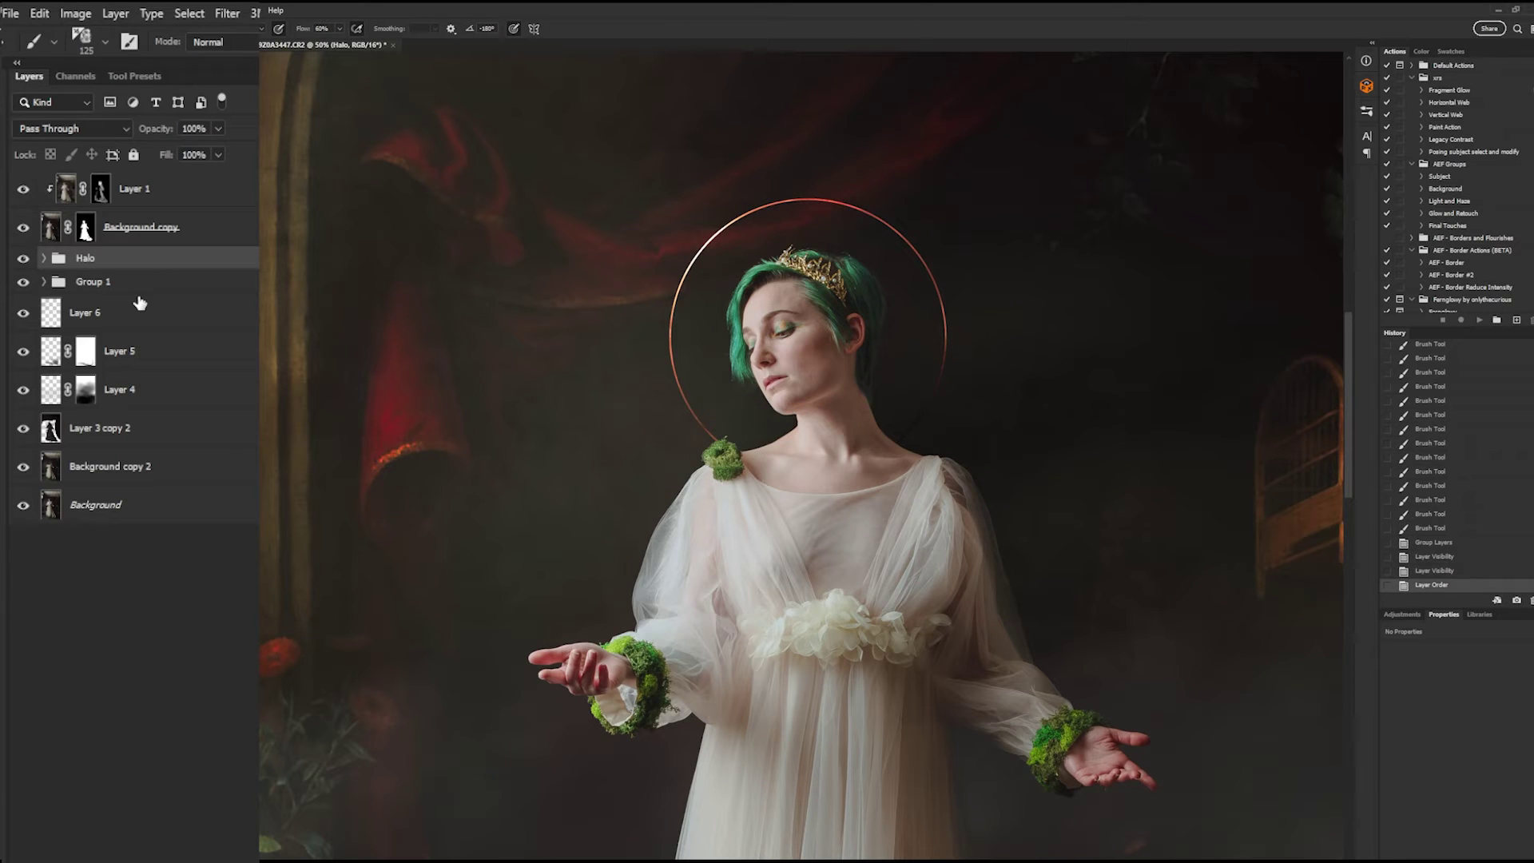
- Duplicate the Halo group and merge the duplicate into a single layer
key(ctrl+j)
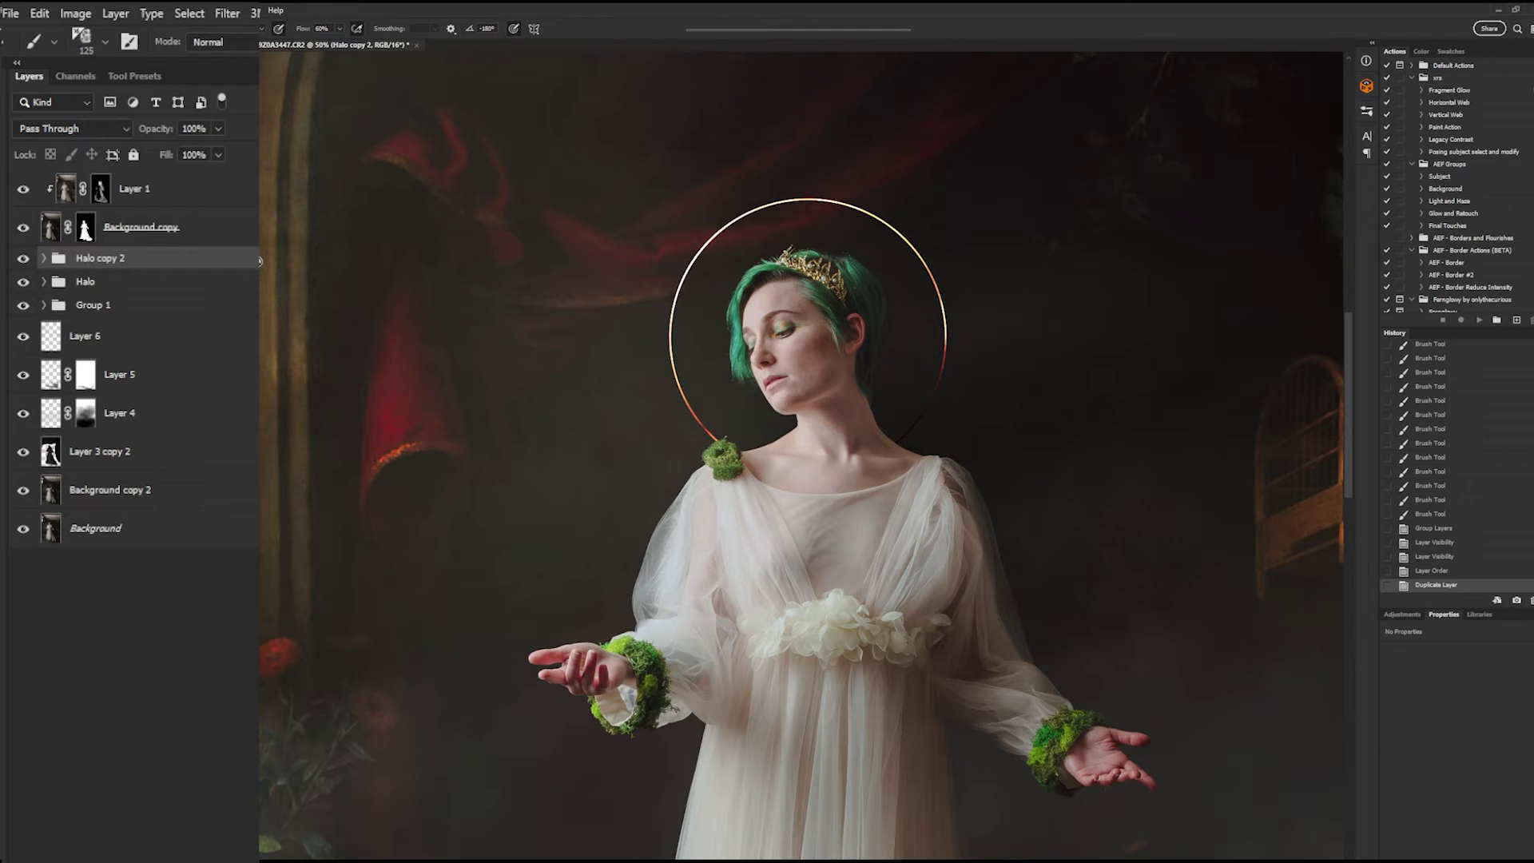
right_click(190, 258)
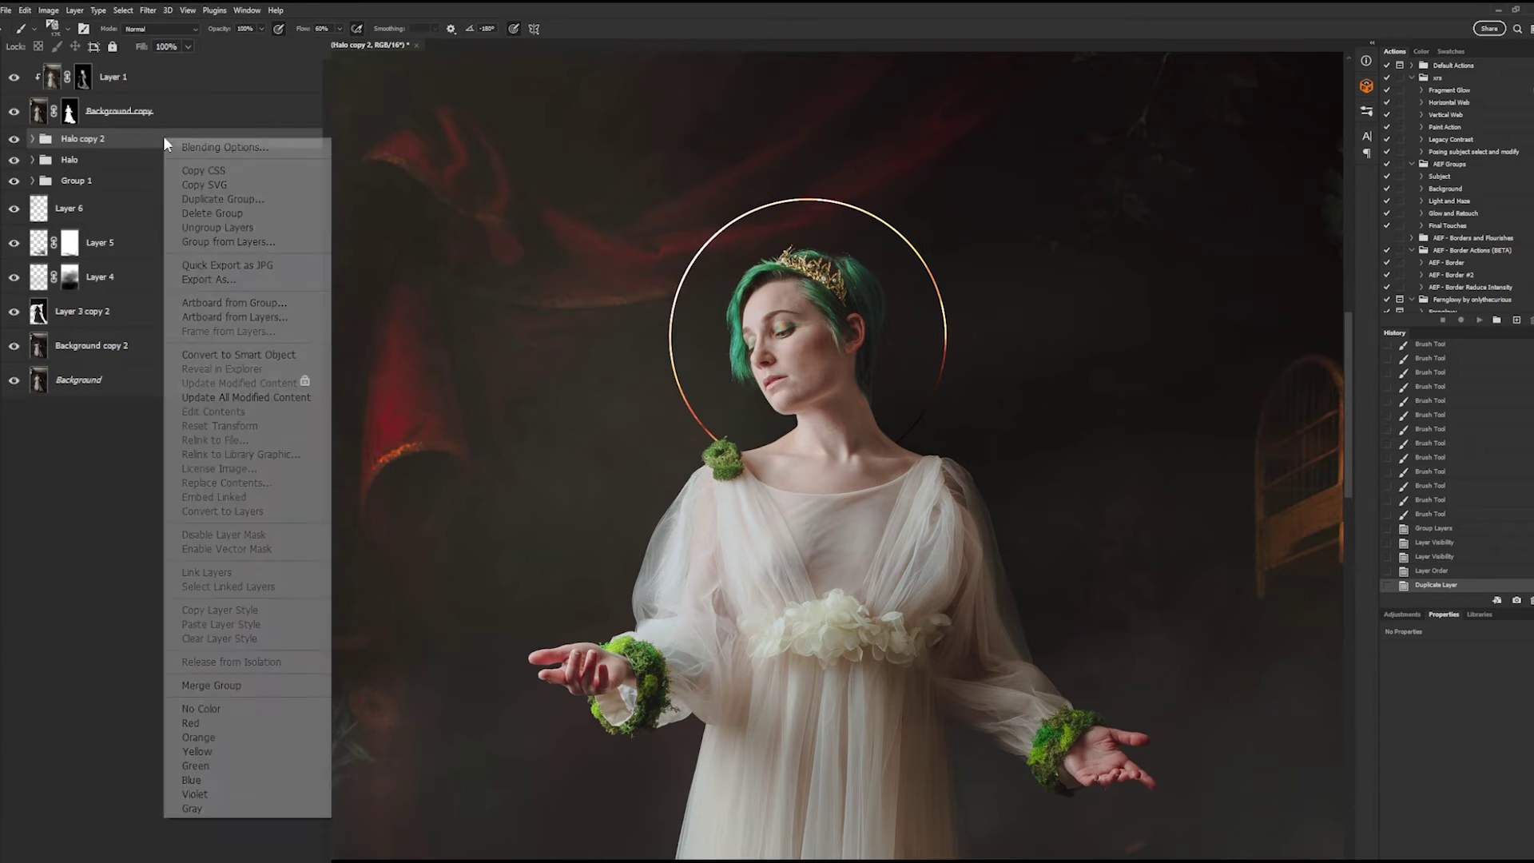
click(217, 691)
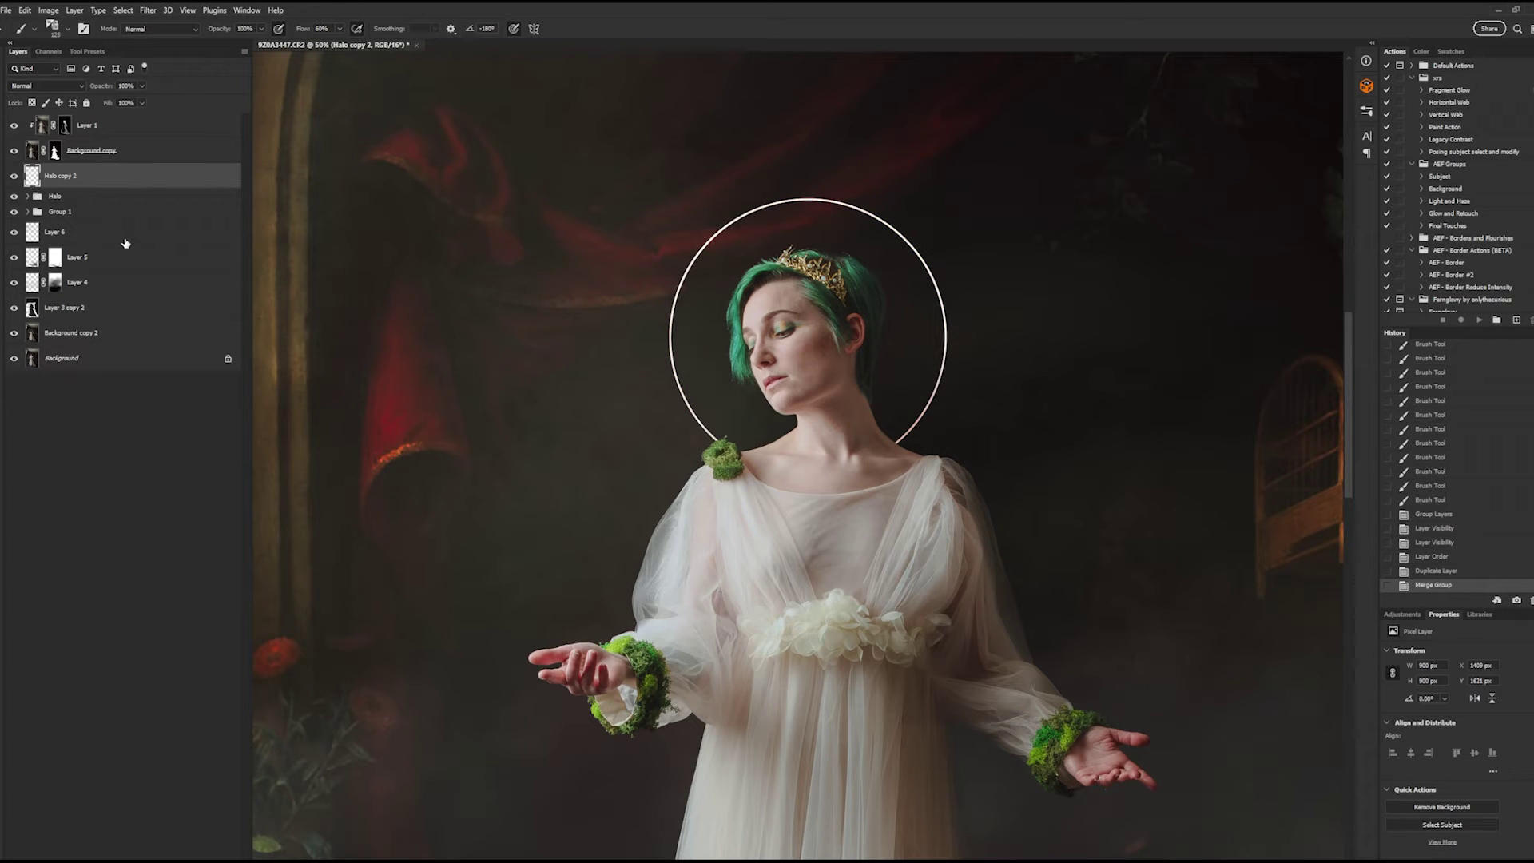
- Apply a Gaussian Blur to the merged halo layer and set its blend mode to Color Dodge
click(147, 11)
mouse_move(187, 169)
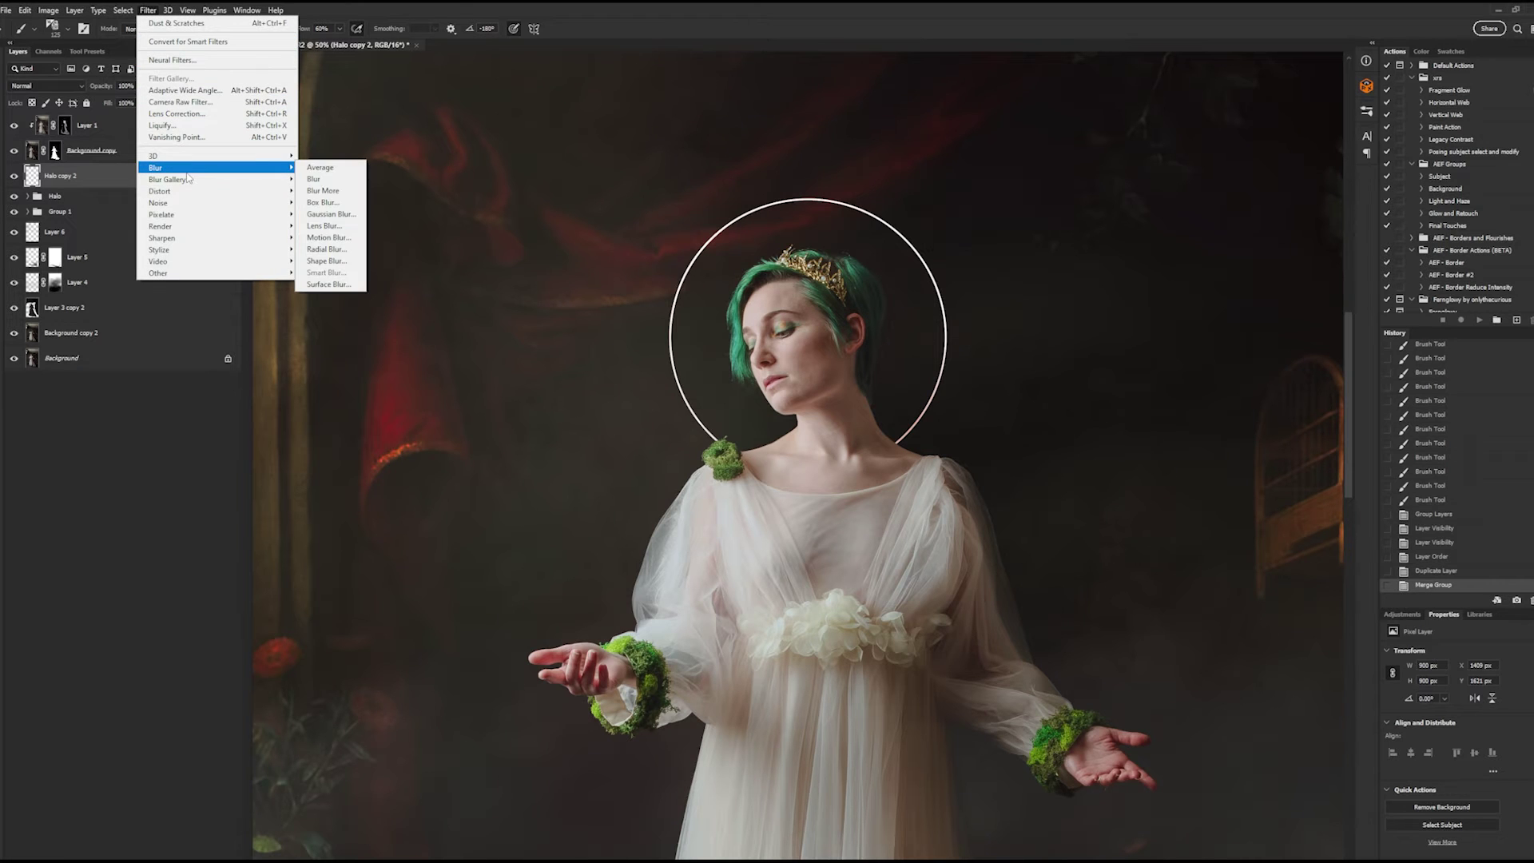
click(317, 215)
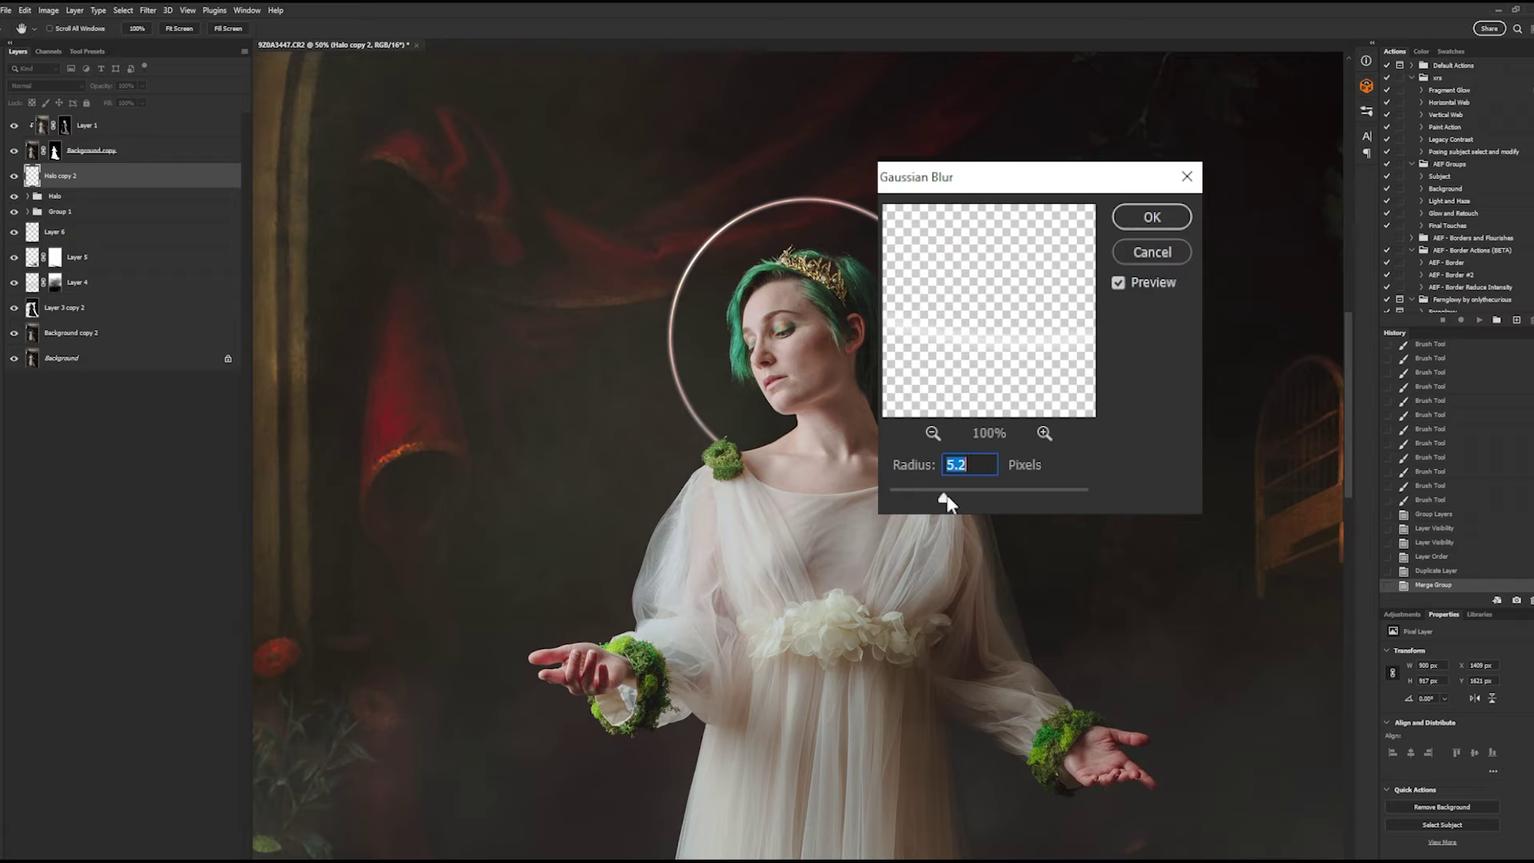
drag(965, 496, 967, 495)
click(1127, 216)
click(45, 86)
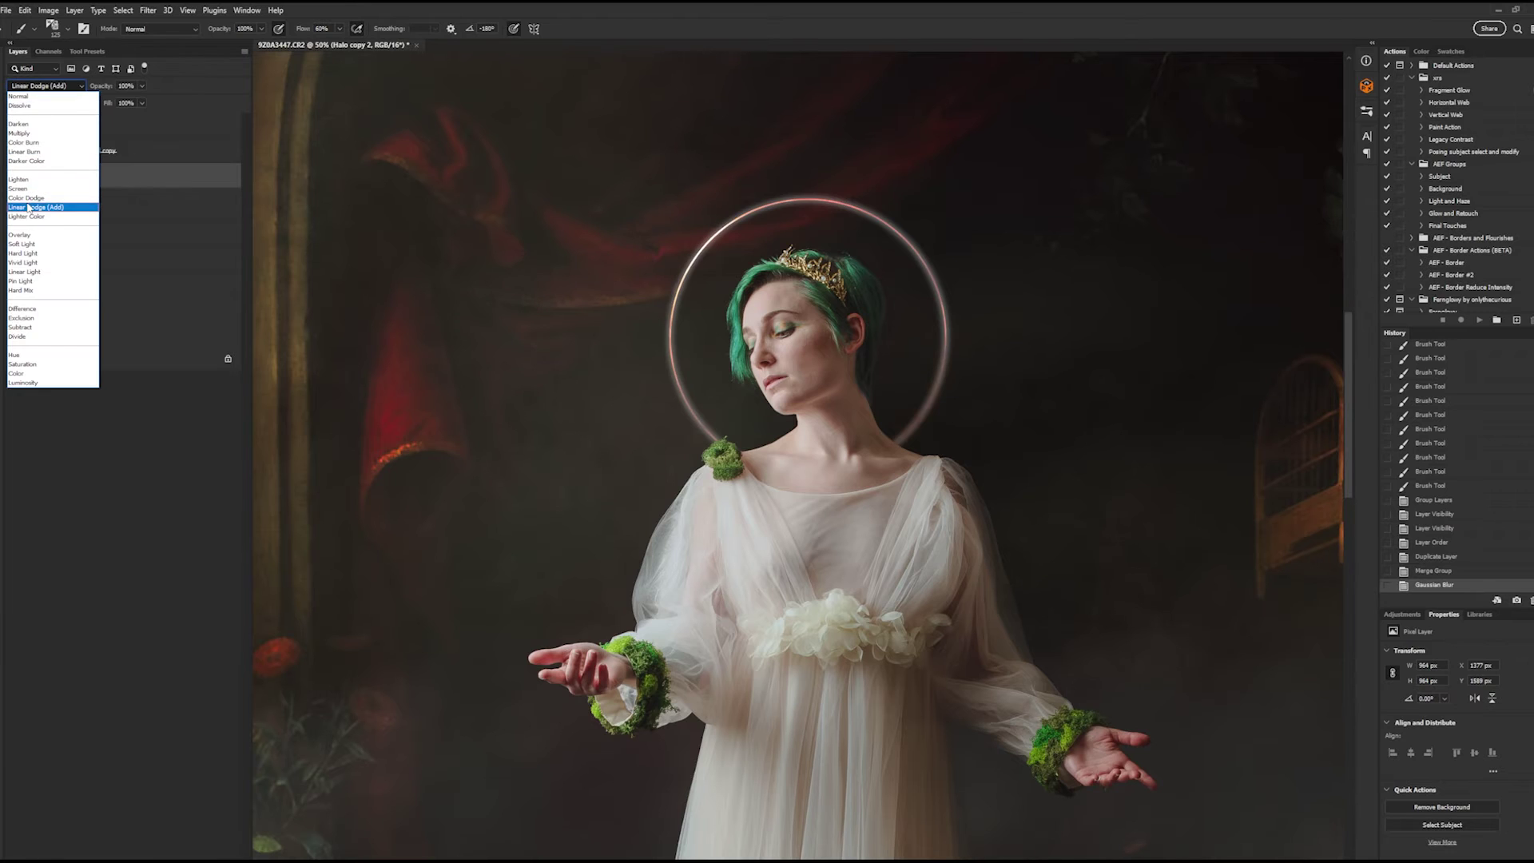
click(29, 202)
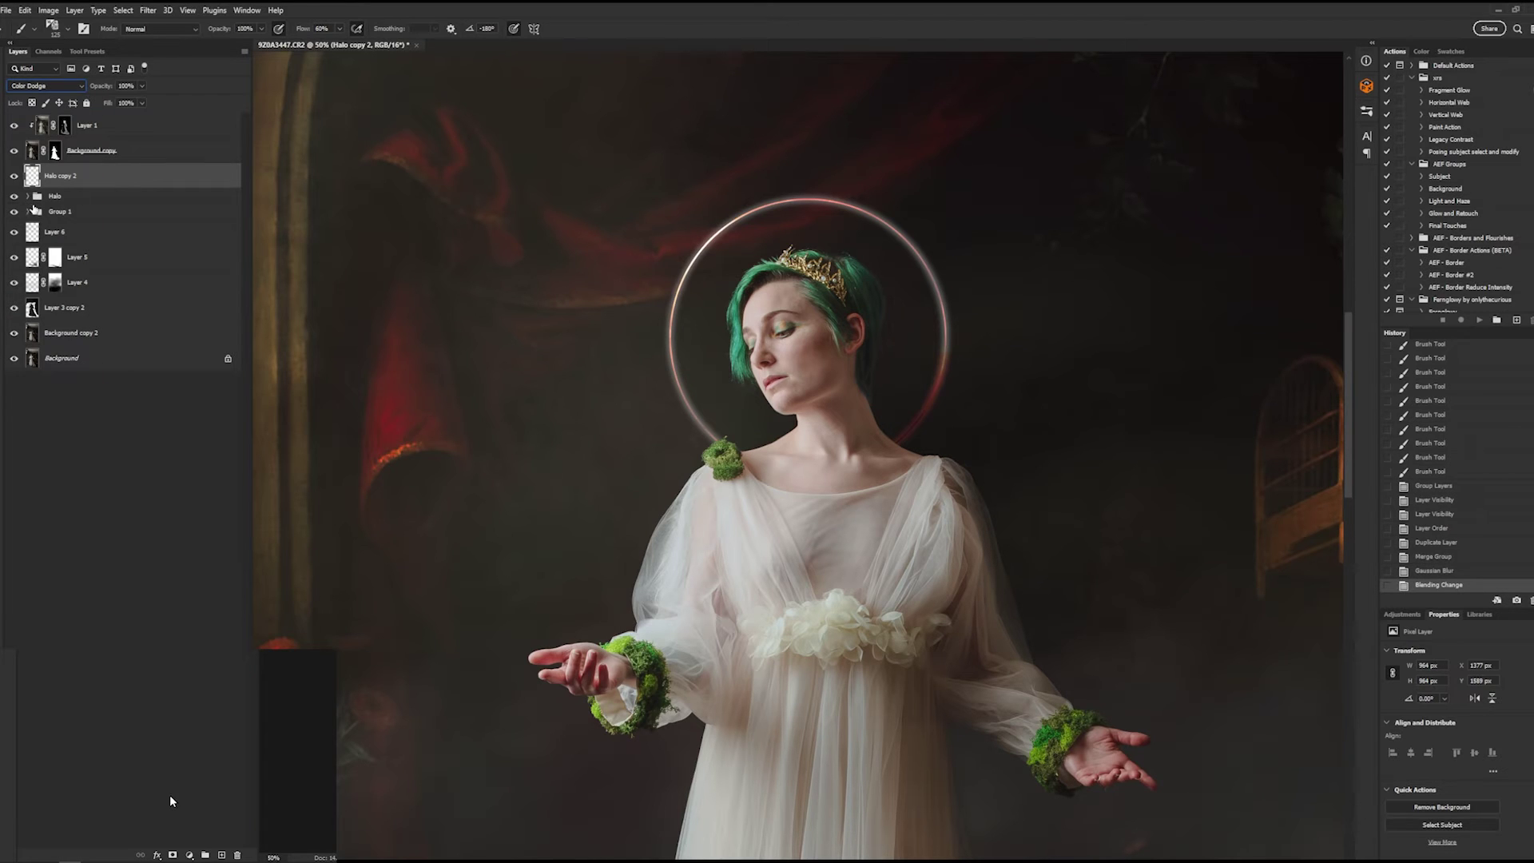
- Add a mask to the blurred halo layer and paint out the glow near the shoulders, behind the head and above the crown
click(171, 854)
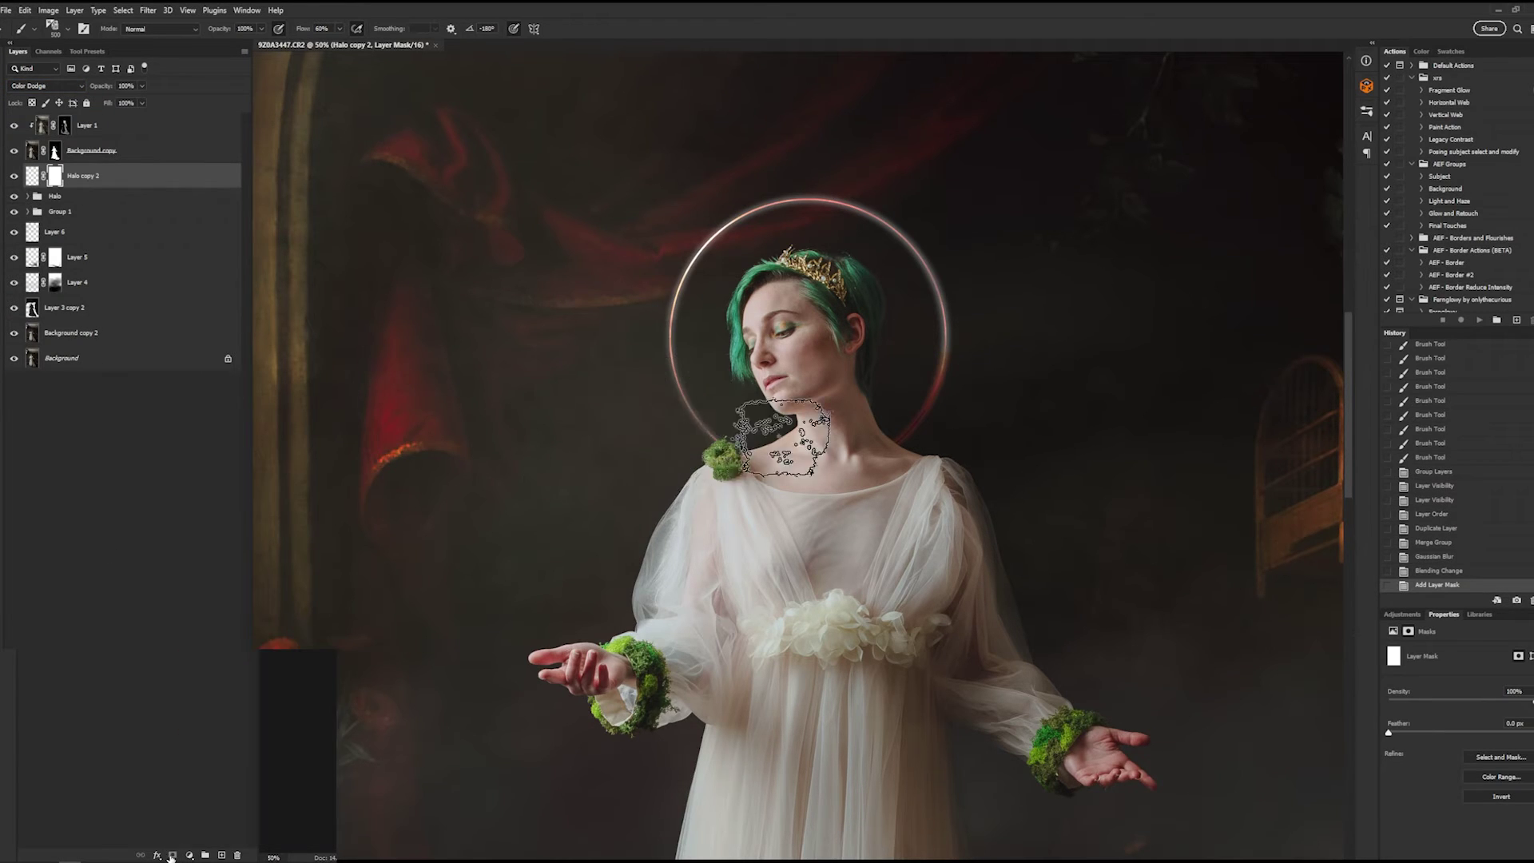
drag(697, 452, 683, 476)
drag(917, 422, 885, 482)
mouse_move(952, 363)
mouse_down()
mouse_move(922, 303)
mouse_move(957, 359)
mouse_move(943, 409)
mouse_up()
click(979, 332)
drag(894, 240, 858, 201)
drag(858, 202, 799, 195)
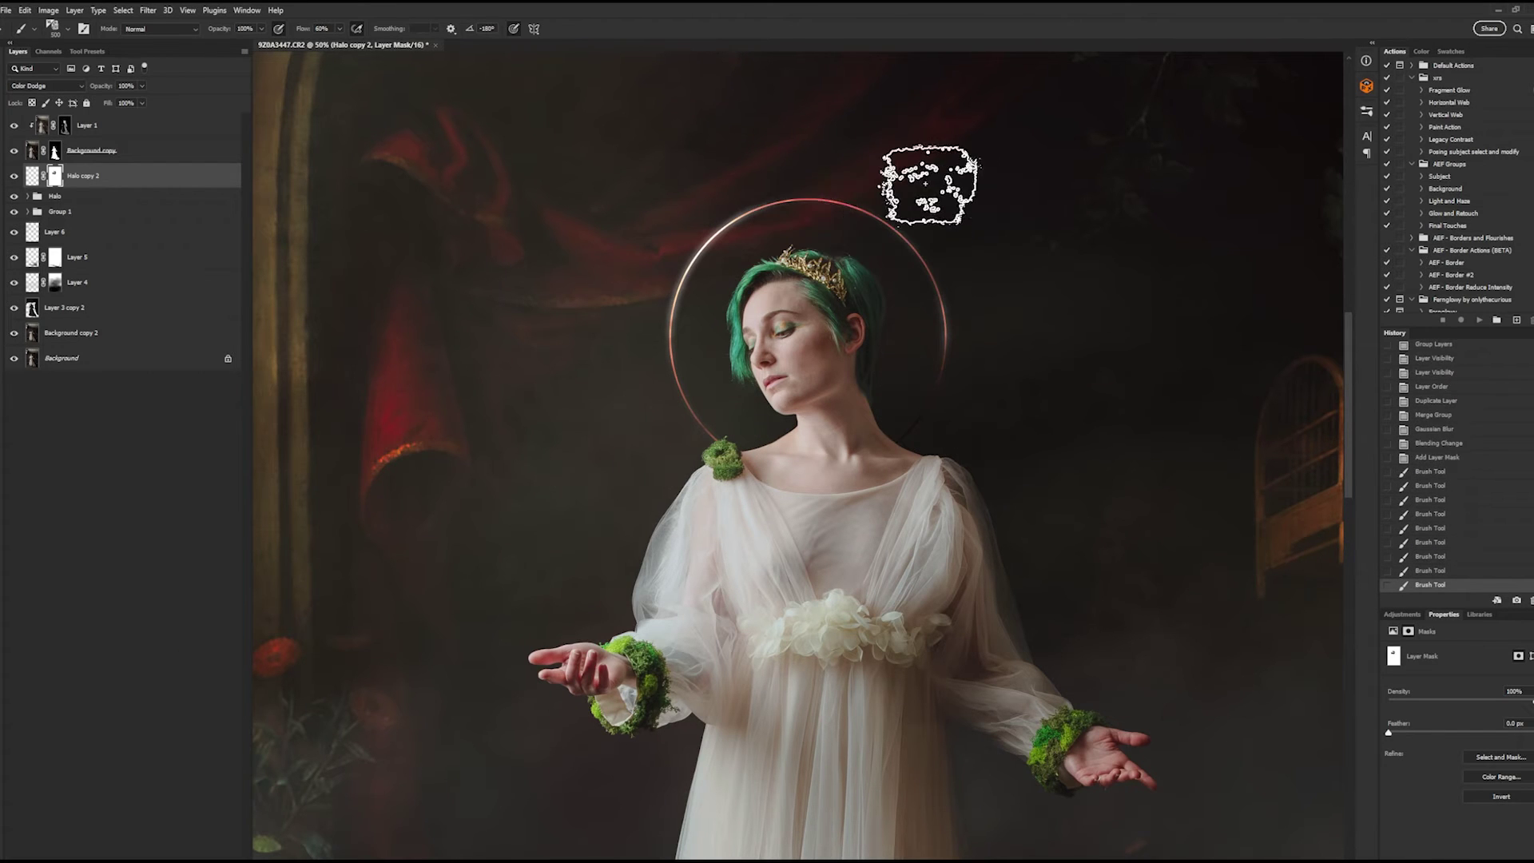
mouse_move(927, 184)
mouse_down()
mouse_move(703, 313)
mouse_move(1021, 312)
mouse_up()
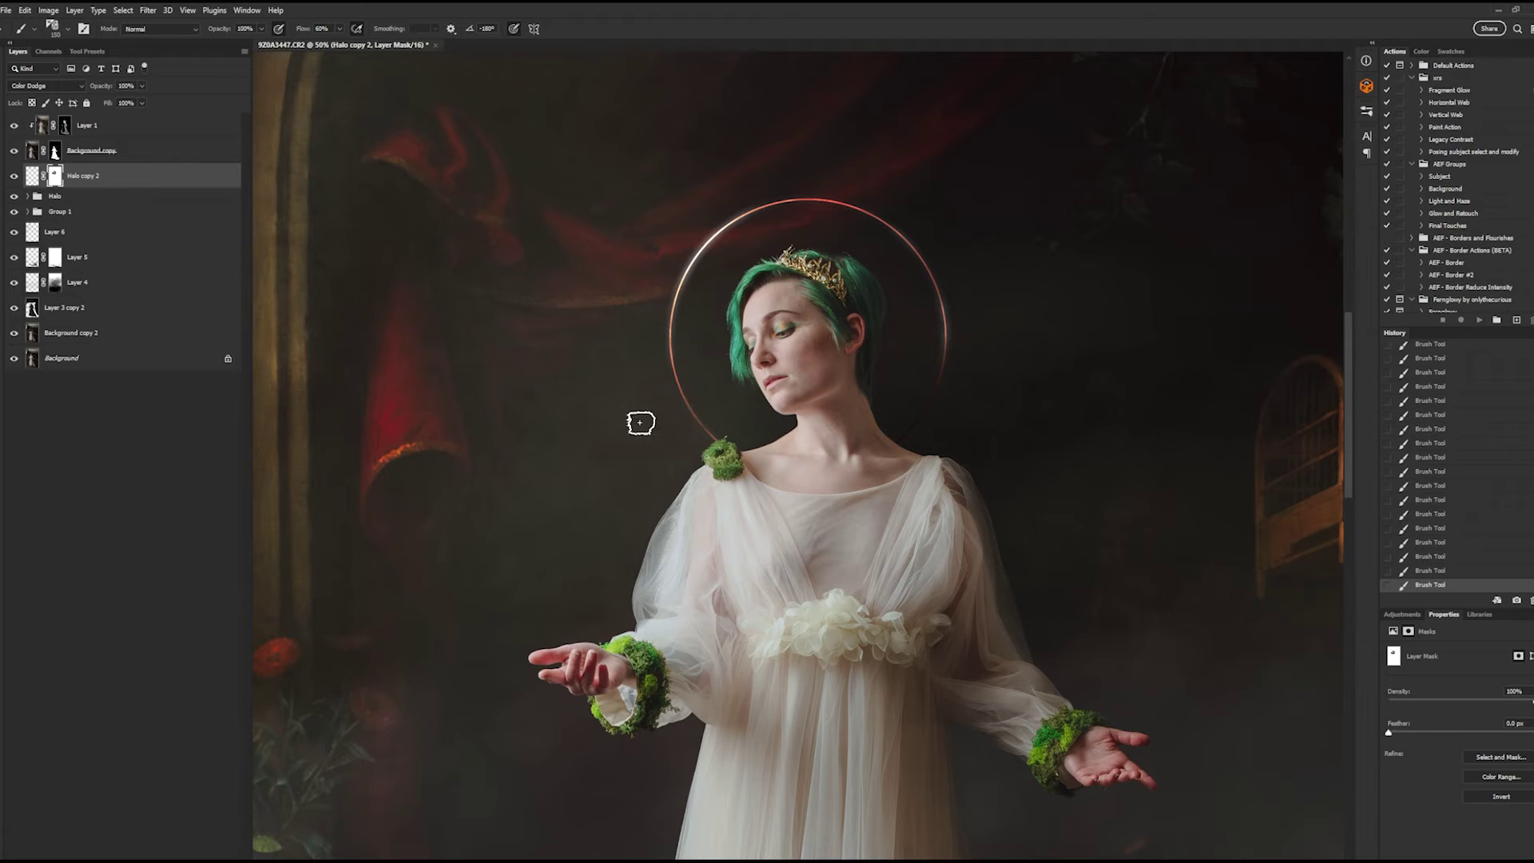
- Move the blurred halo layer into the Halo group, and merge a duplicate of that group into one layer
drag(247, 272, 253, 296)
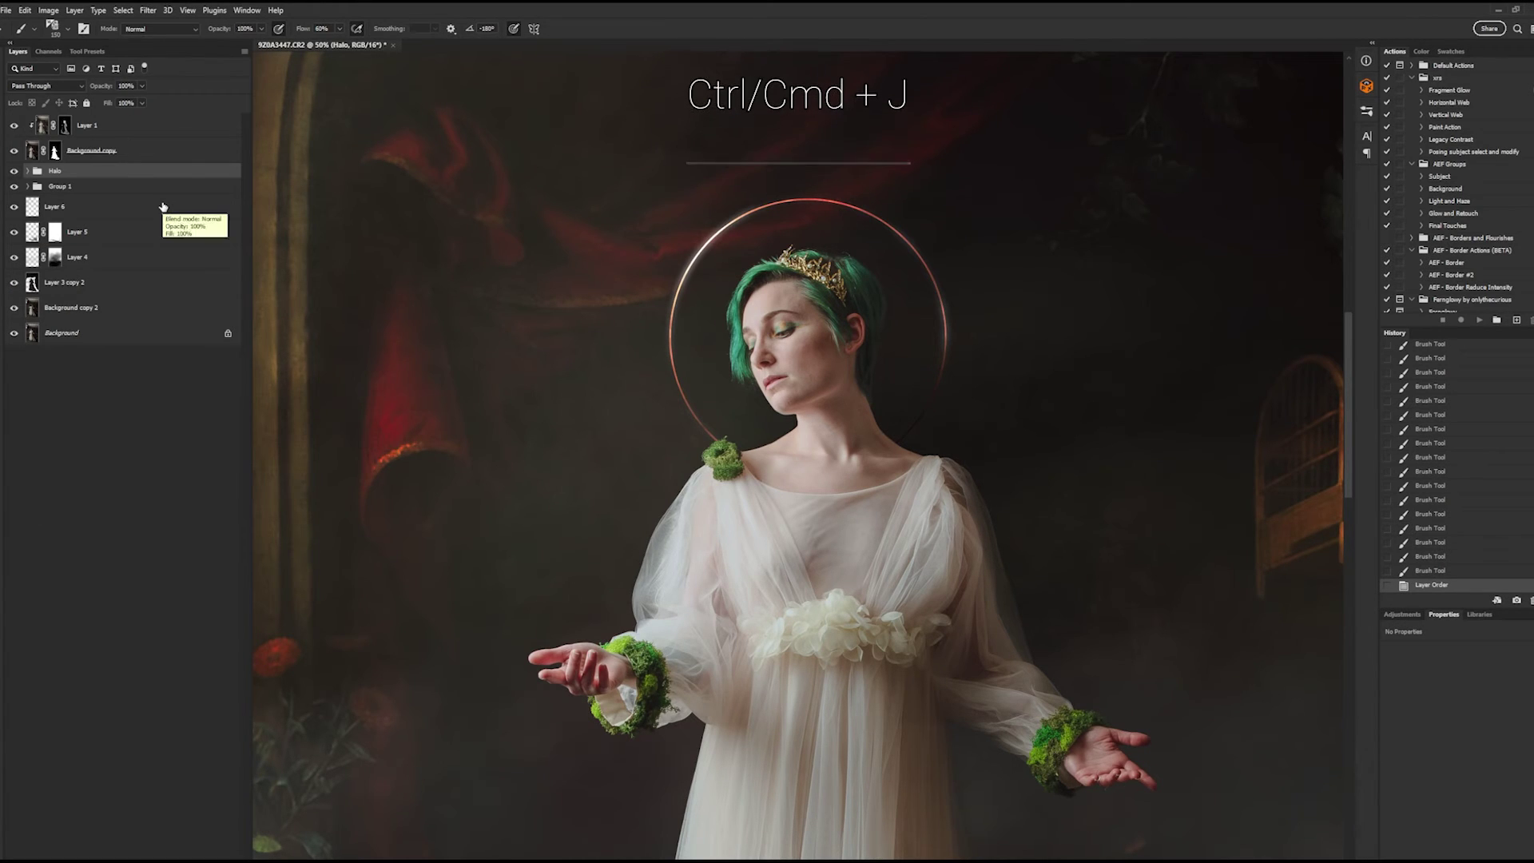
key(ctrl+j)
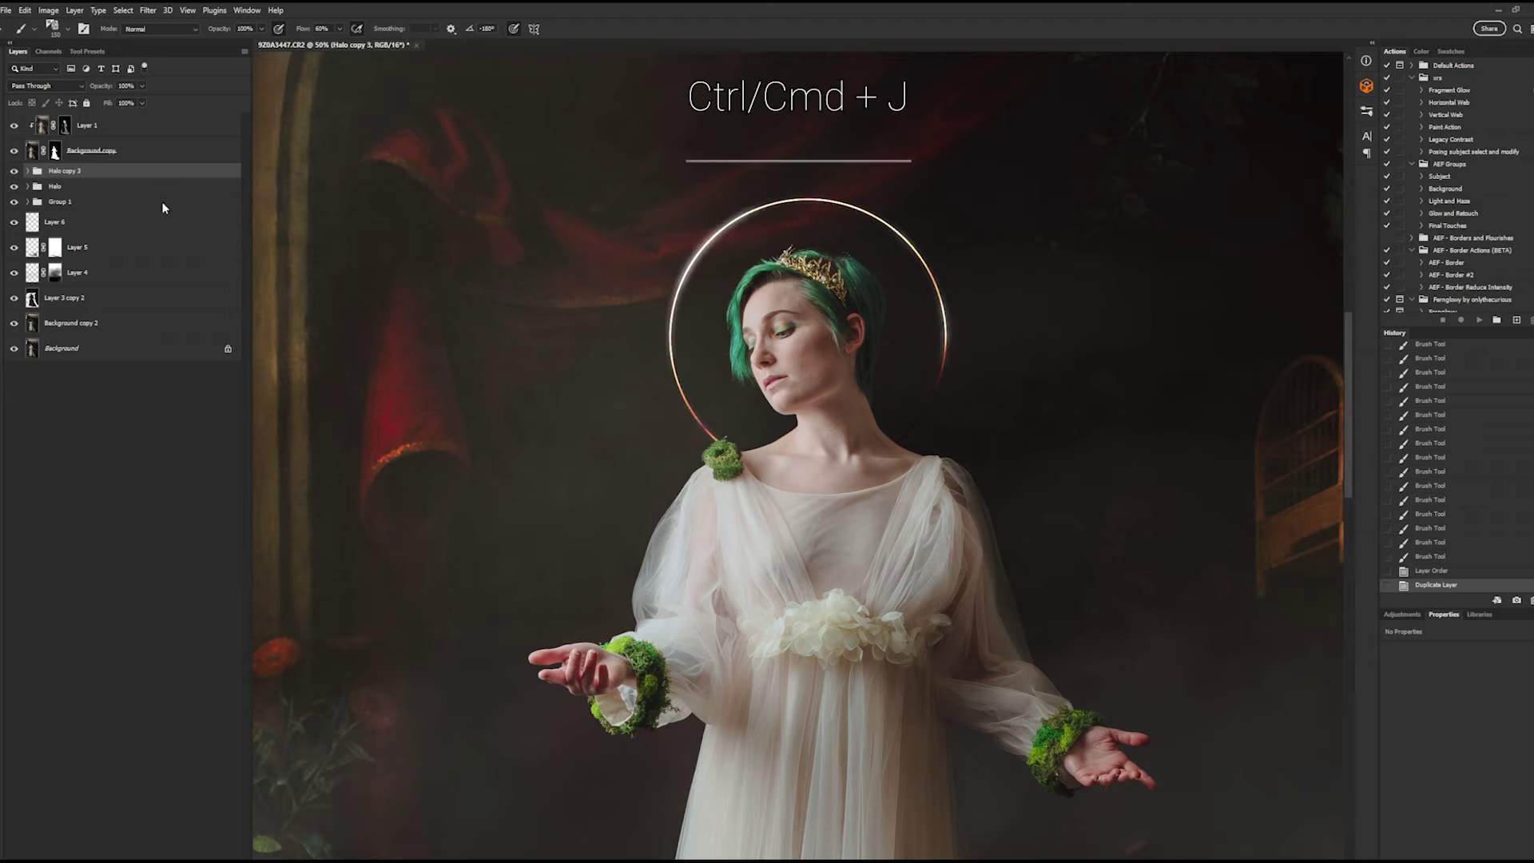
right_click(92, 174)
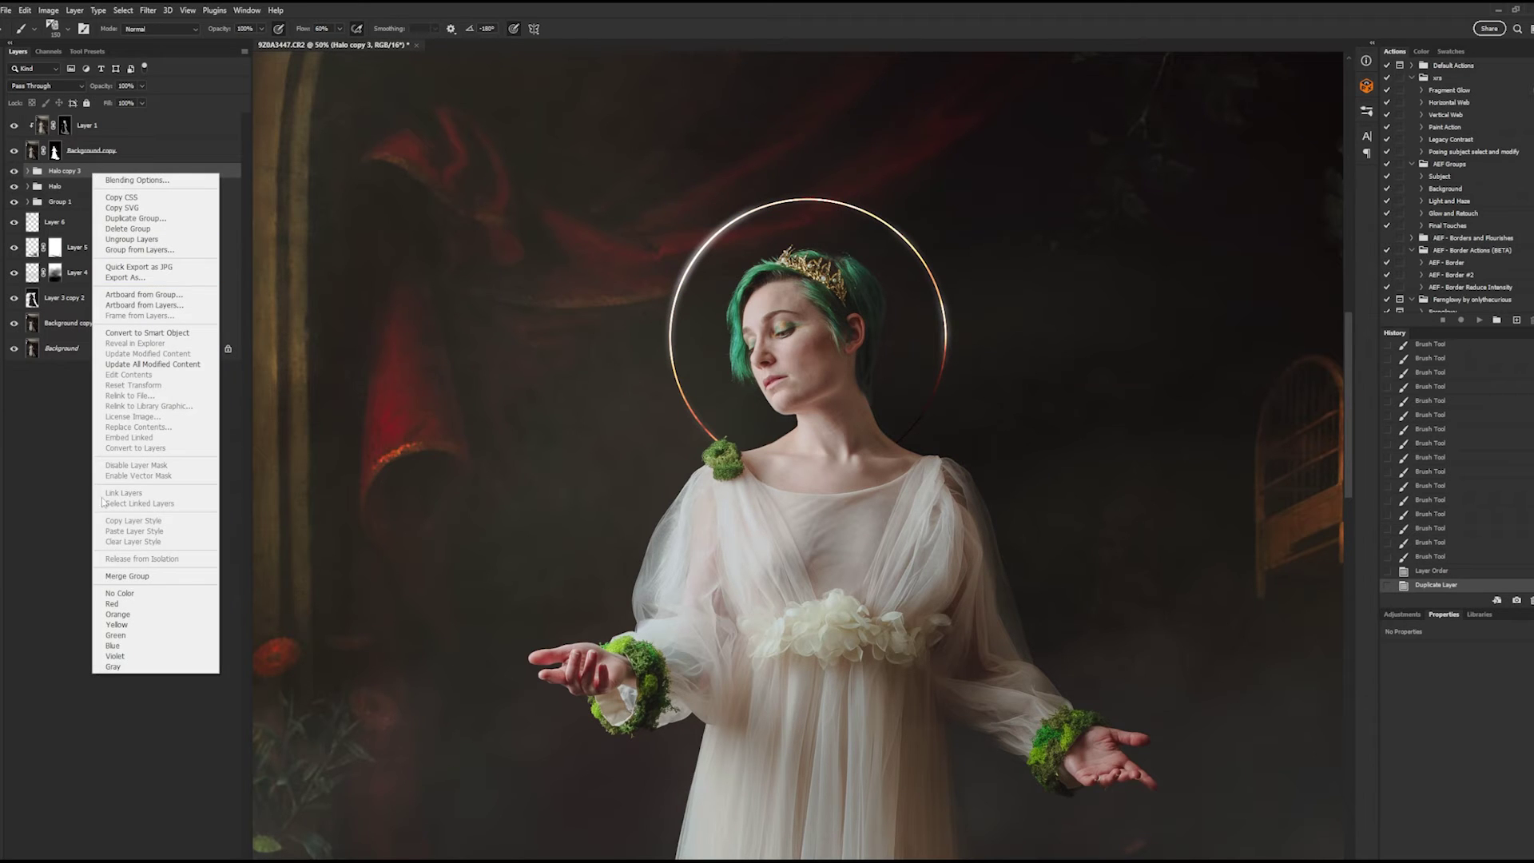
click(130, 576)
- Apply a Gaussian Blur with a 20-pixel radius to the newly merged halo copy and set its blend mode to Color Dodge
click(147, 11)
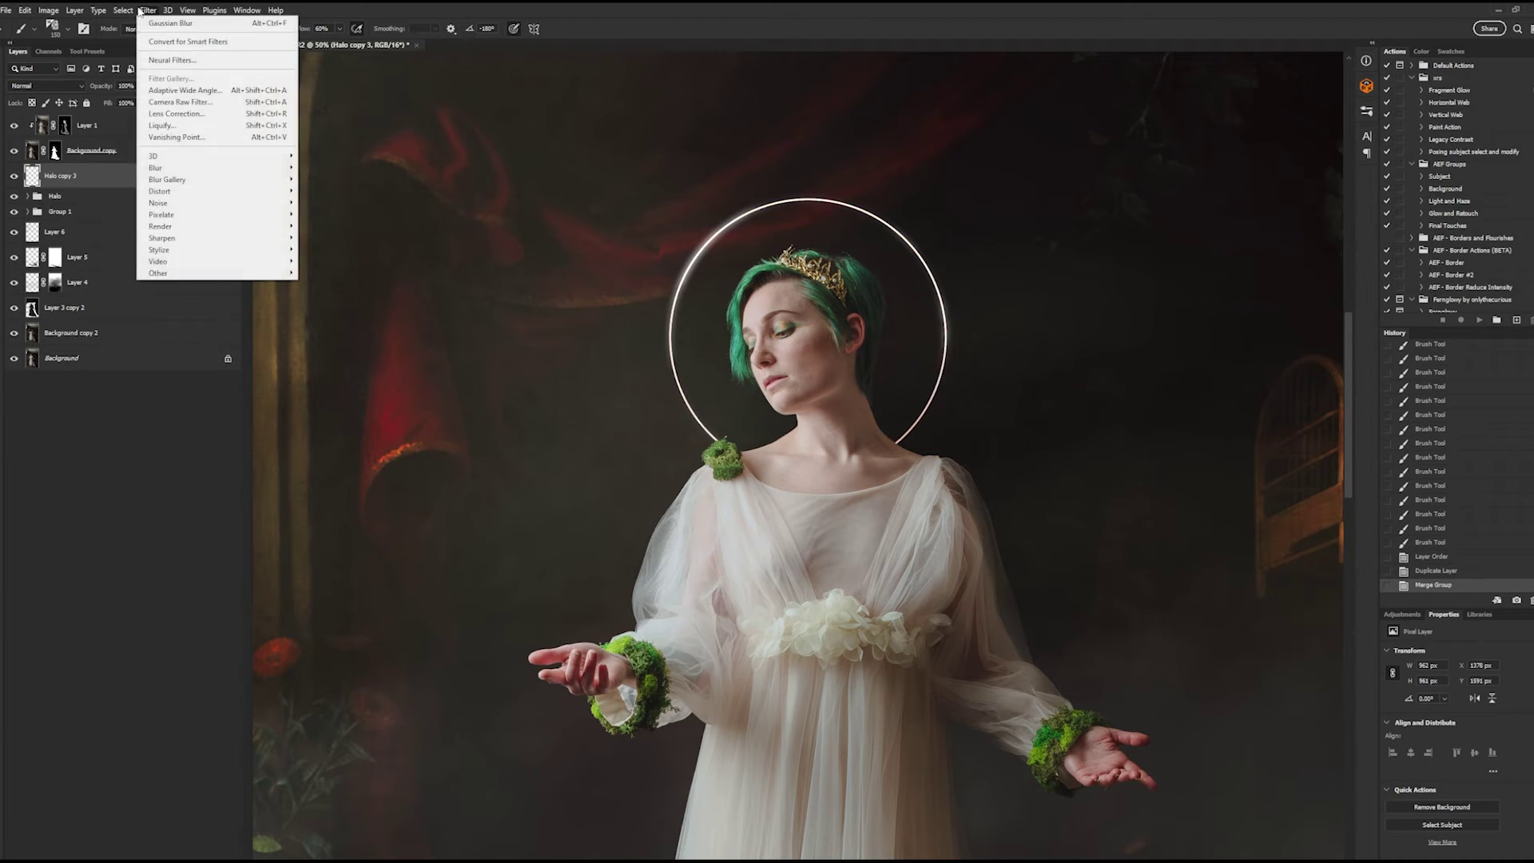
mouse_move(172, 170)
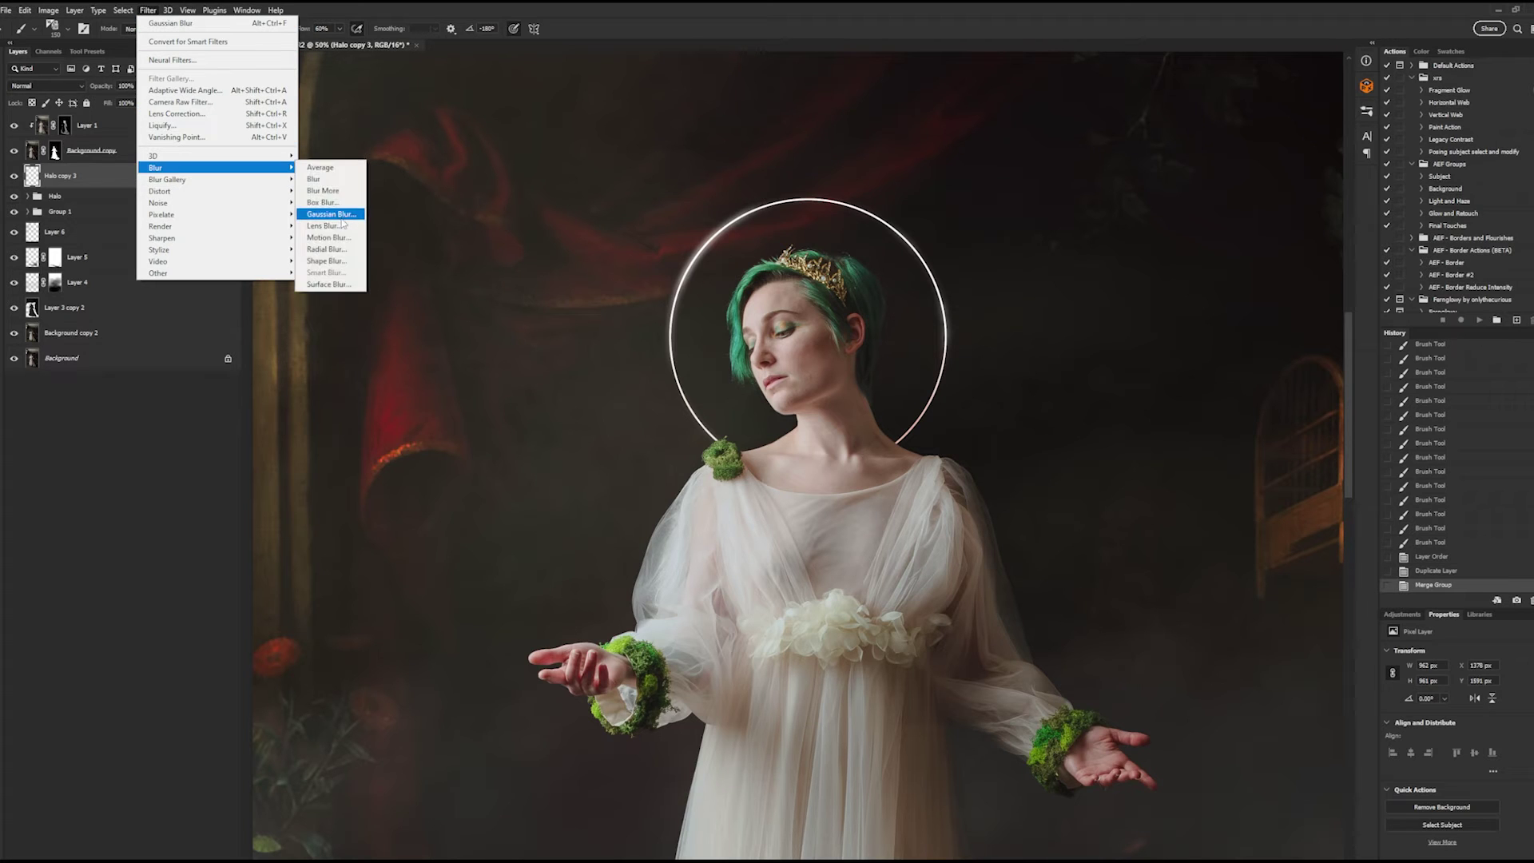
click(335, 215)
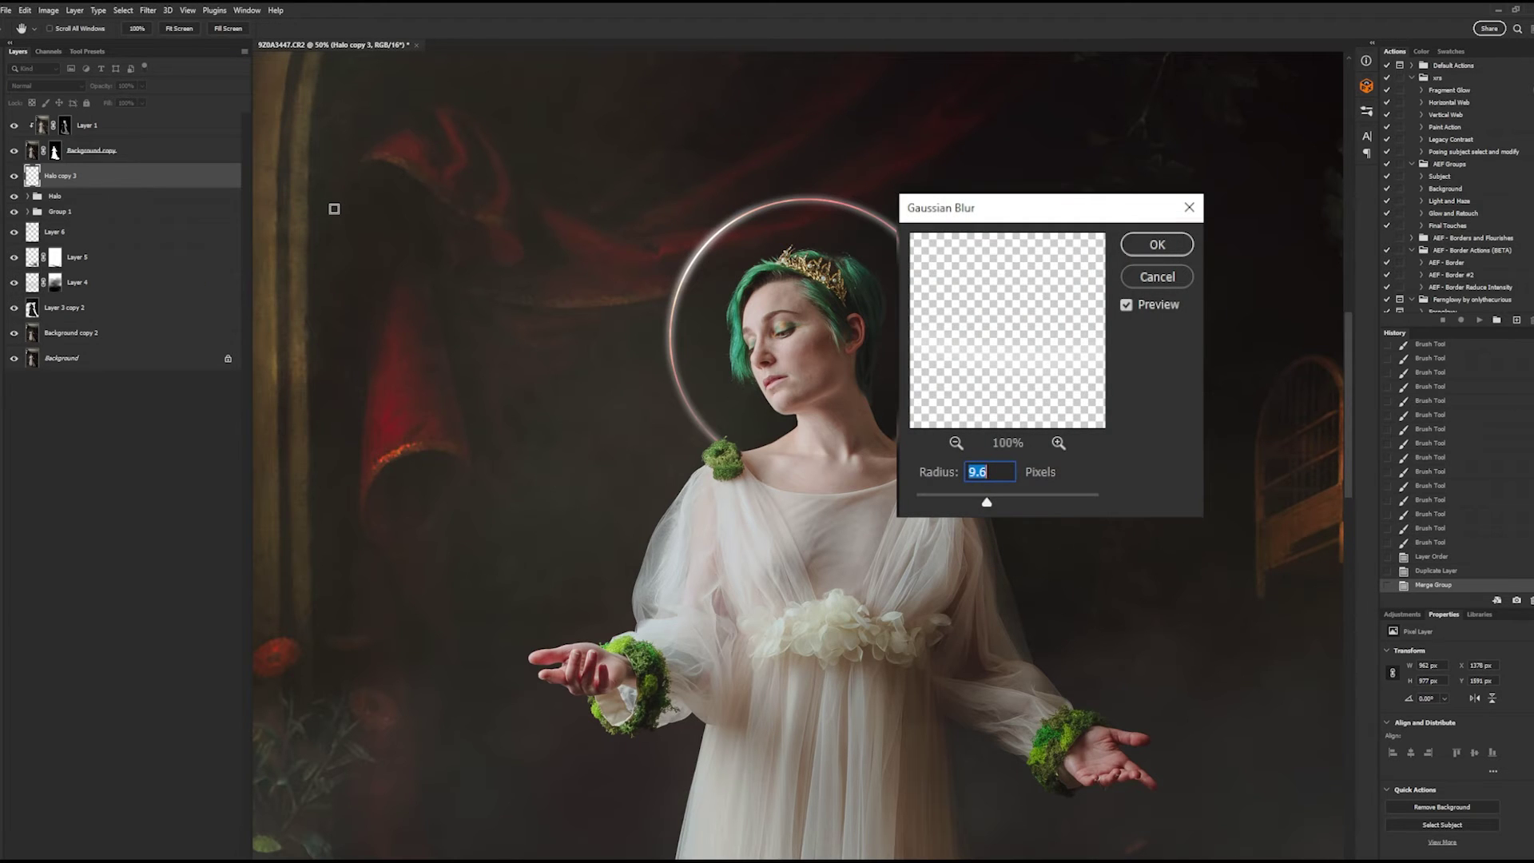
text(20)
key(Return)
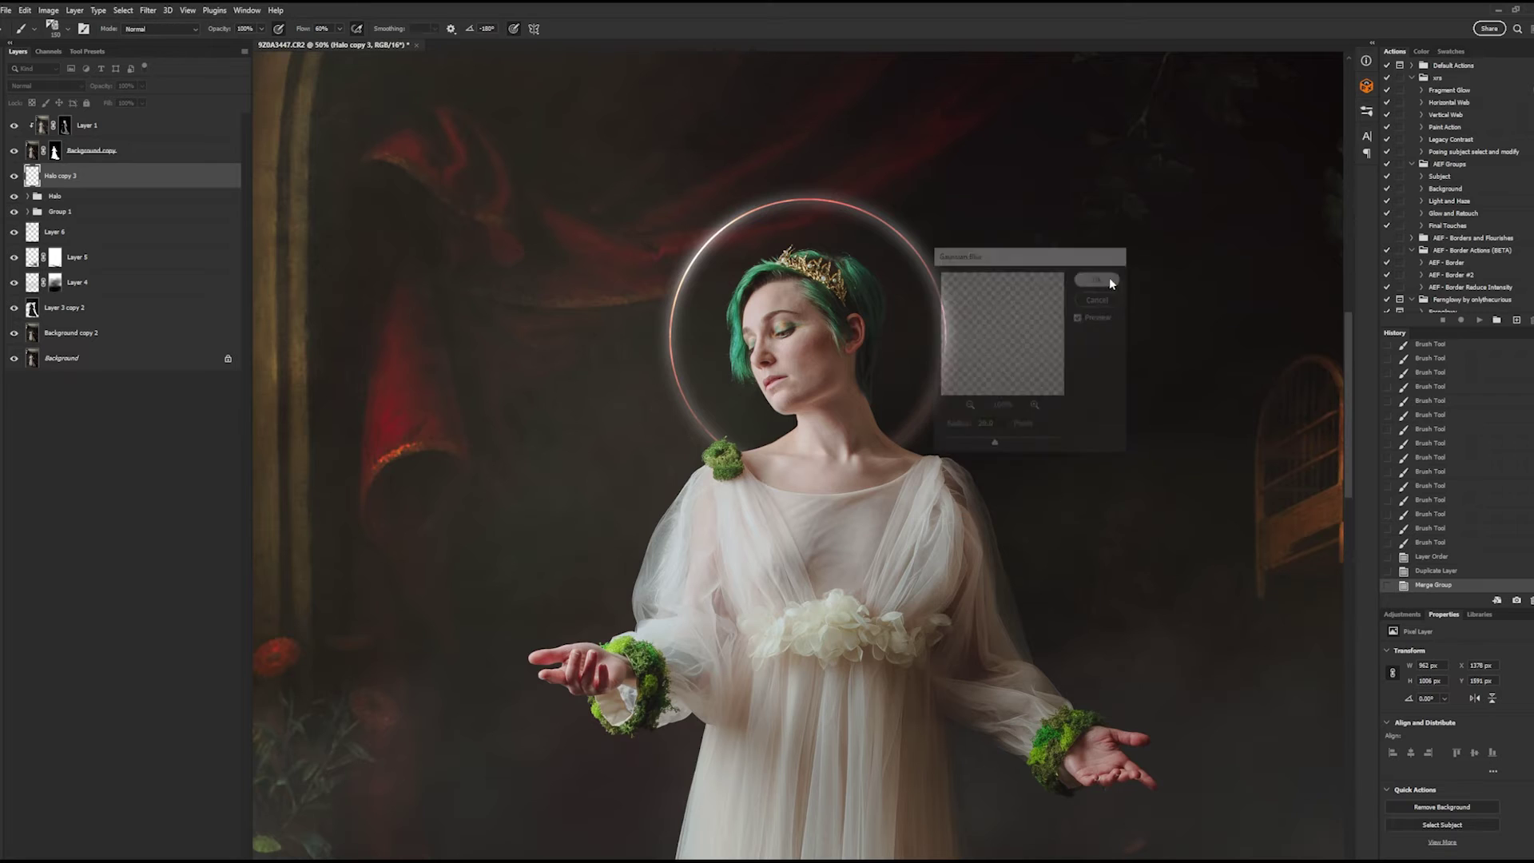
click(46, 86)
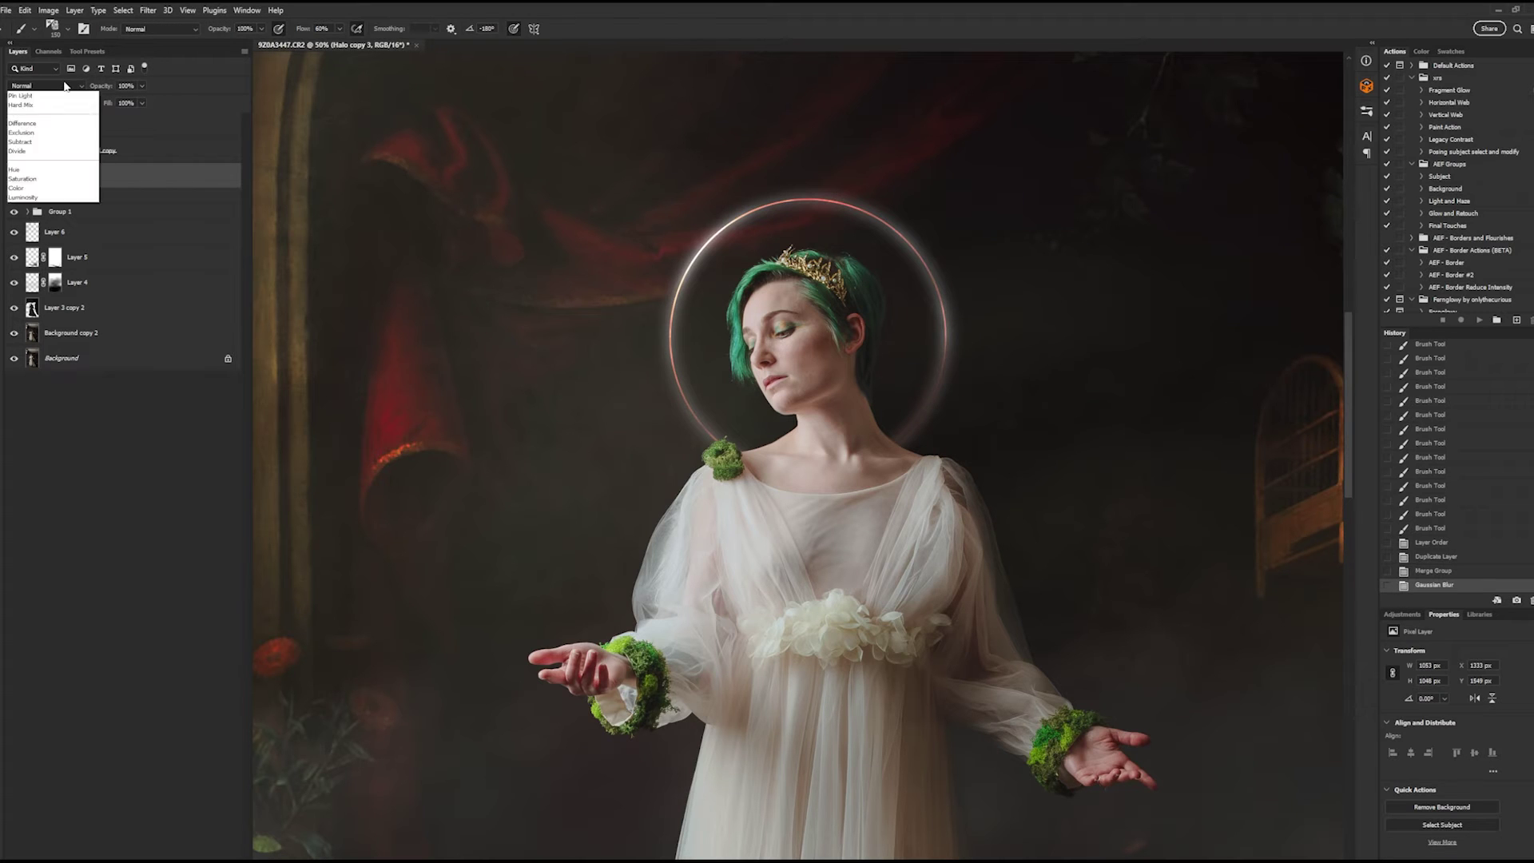
click(27, 198)
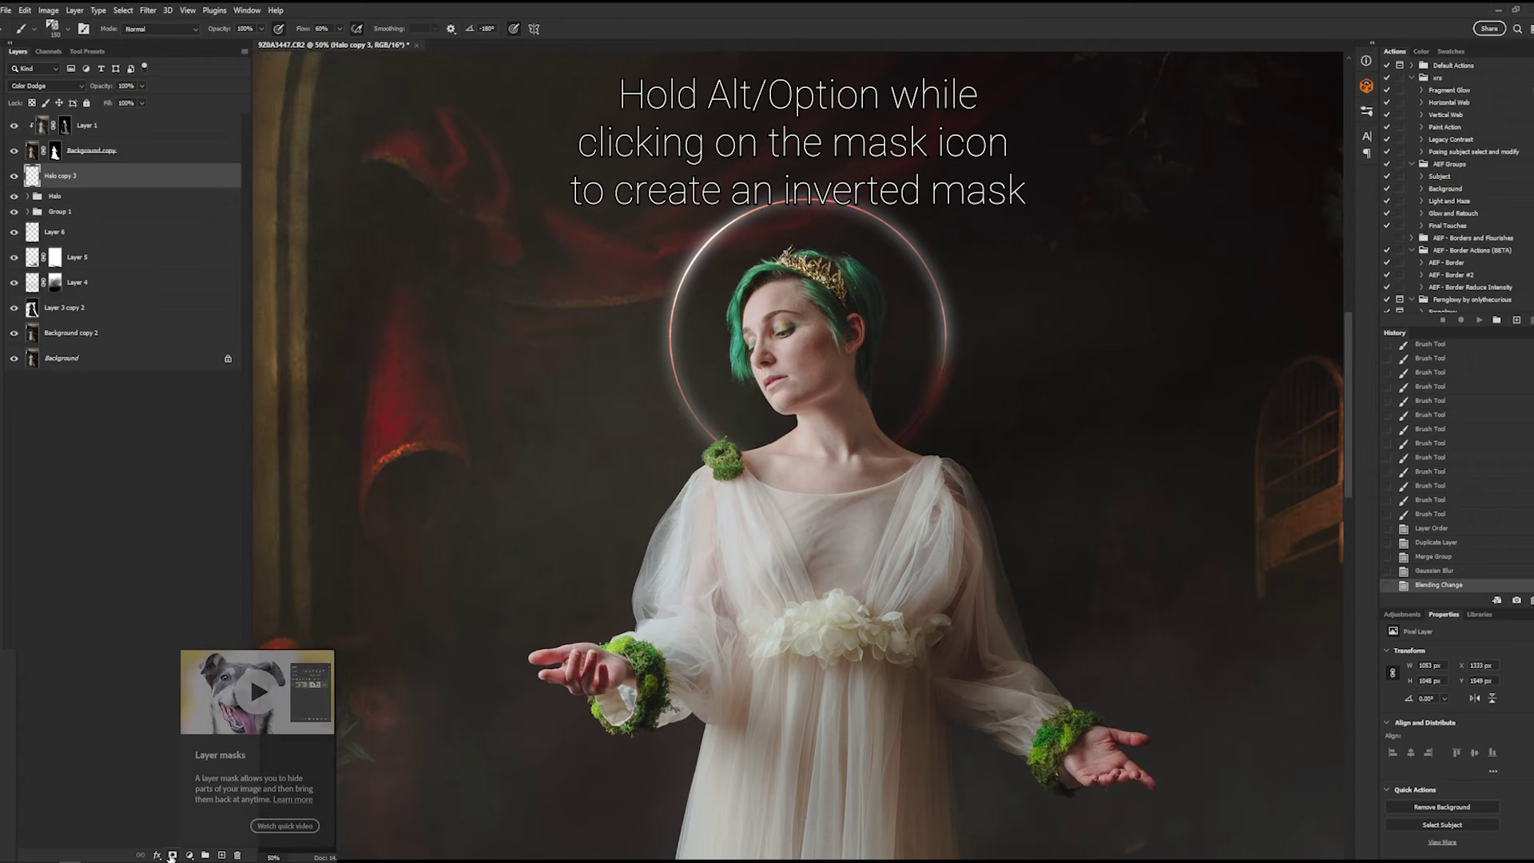
- Add an inverted mask to the wider-blurred halo copy and paint the glow back along the ring's upper and right parts with a larger brush
alt+click(172, 854)
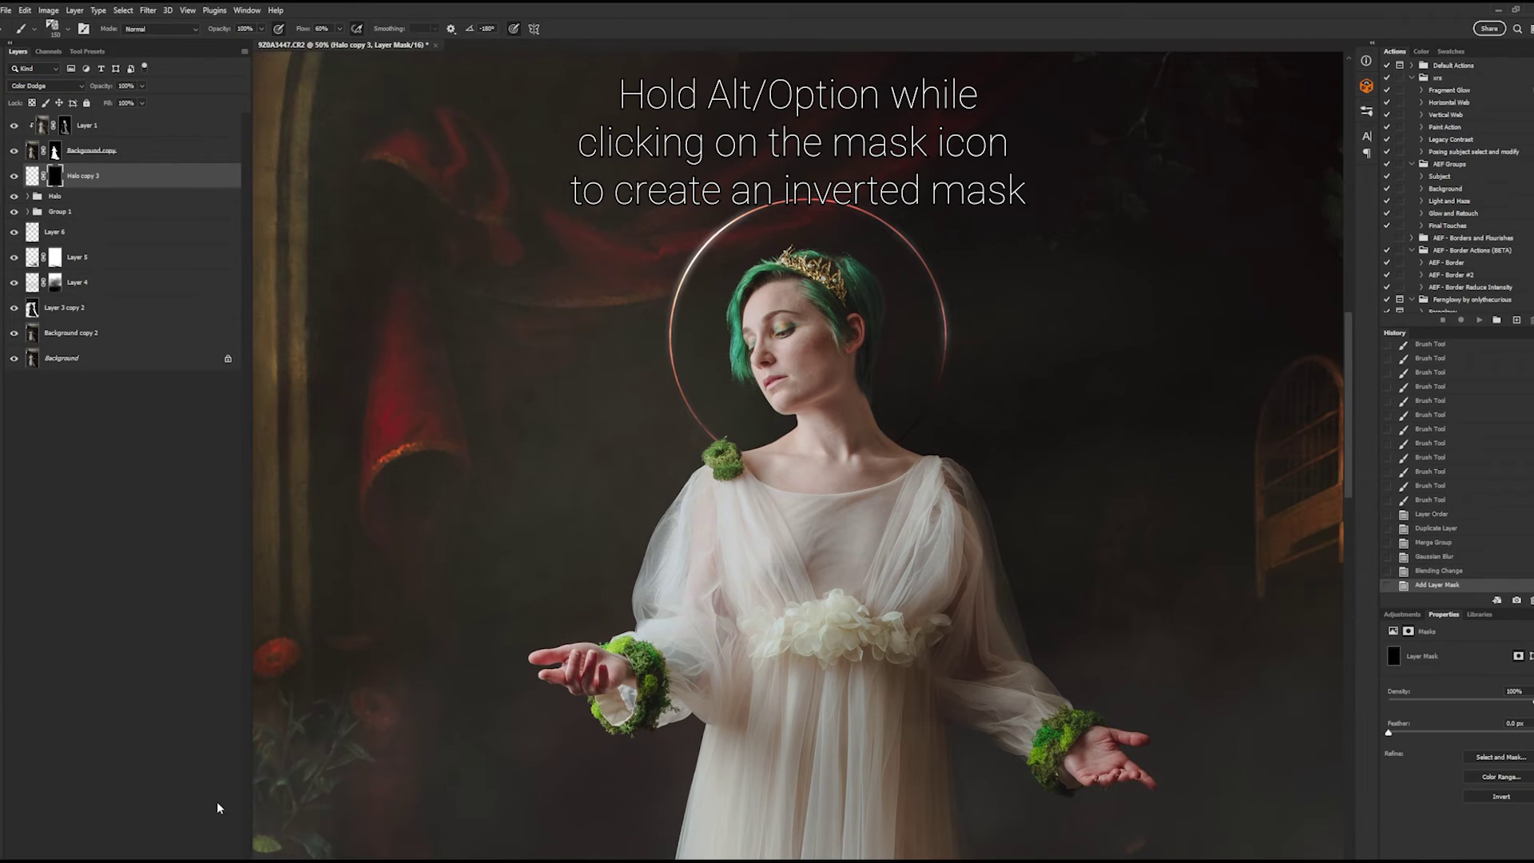
key(bracketright)
key(bracketright)
key(bracketright)
key(bracketright)
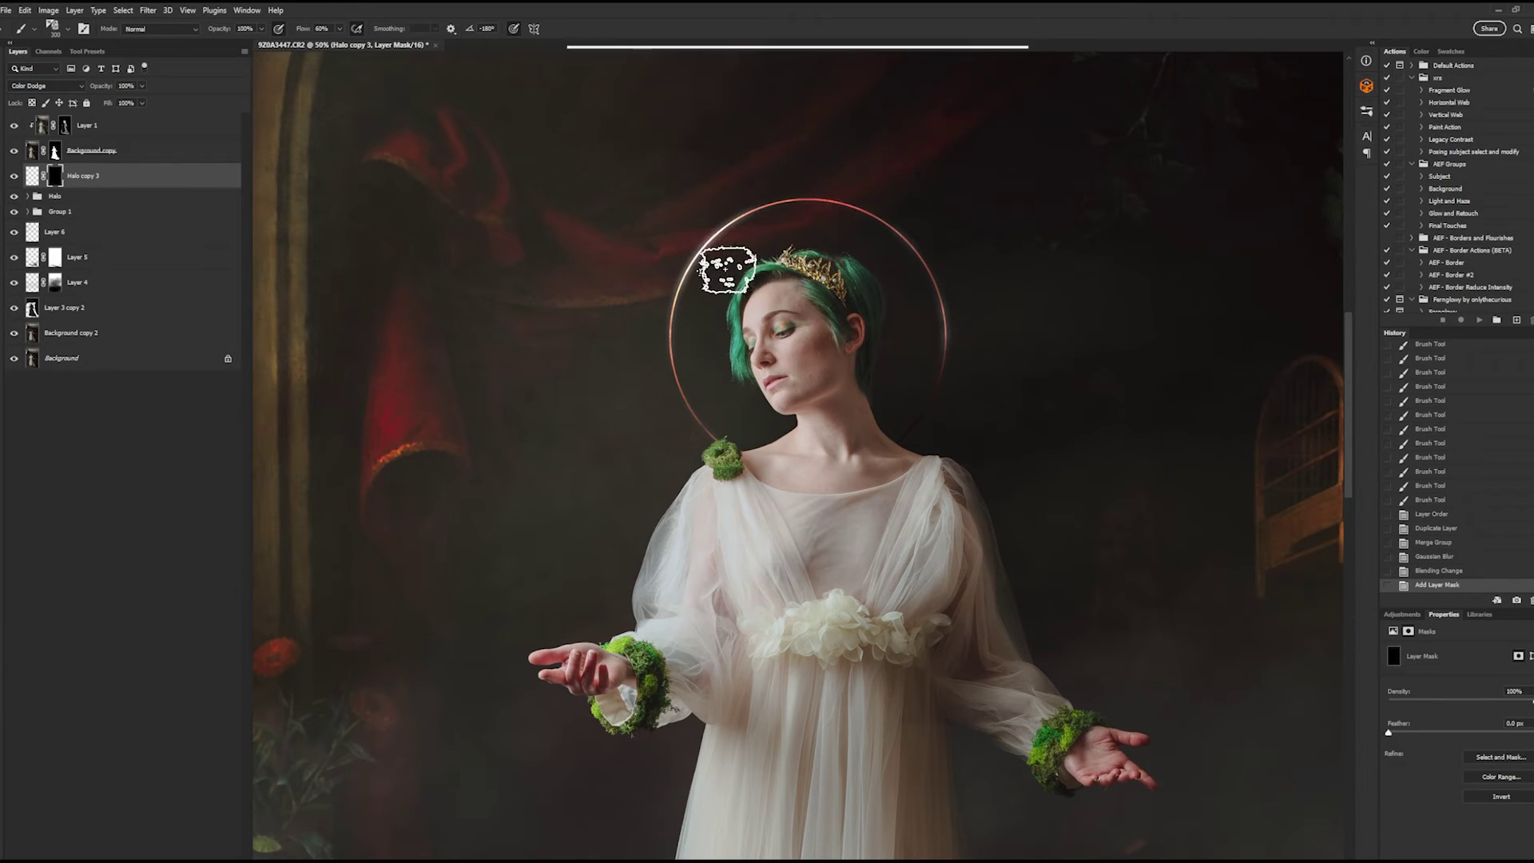
mouse_move(755, 224)
mouse_down()
mouse_move(794, 196)
mouse_move(846, 197)
mouse_move(722, 247)
mouse_move(695, 284)
mouse_move(751, 220)
mouse_up()
drag(950, 257, 883, 228)
mouse_move(882, 228)
mouse_down()
mouse_move(947, 276)
mouse_move(942, 370)
mouse_up()
mouse_move(903, 483)
mouse_down()
mouse_move(944, 293)
mouse_move(951, 321)
mouse_up()
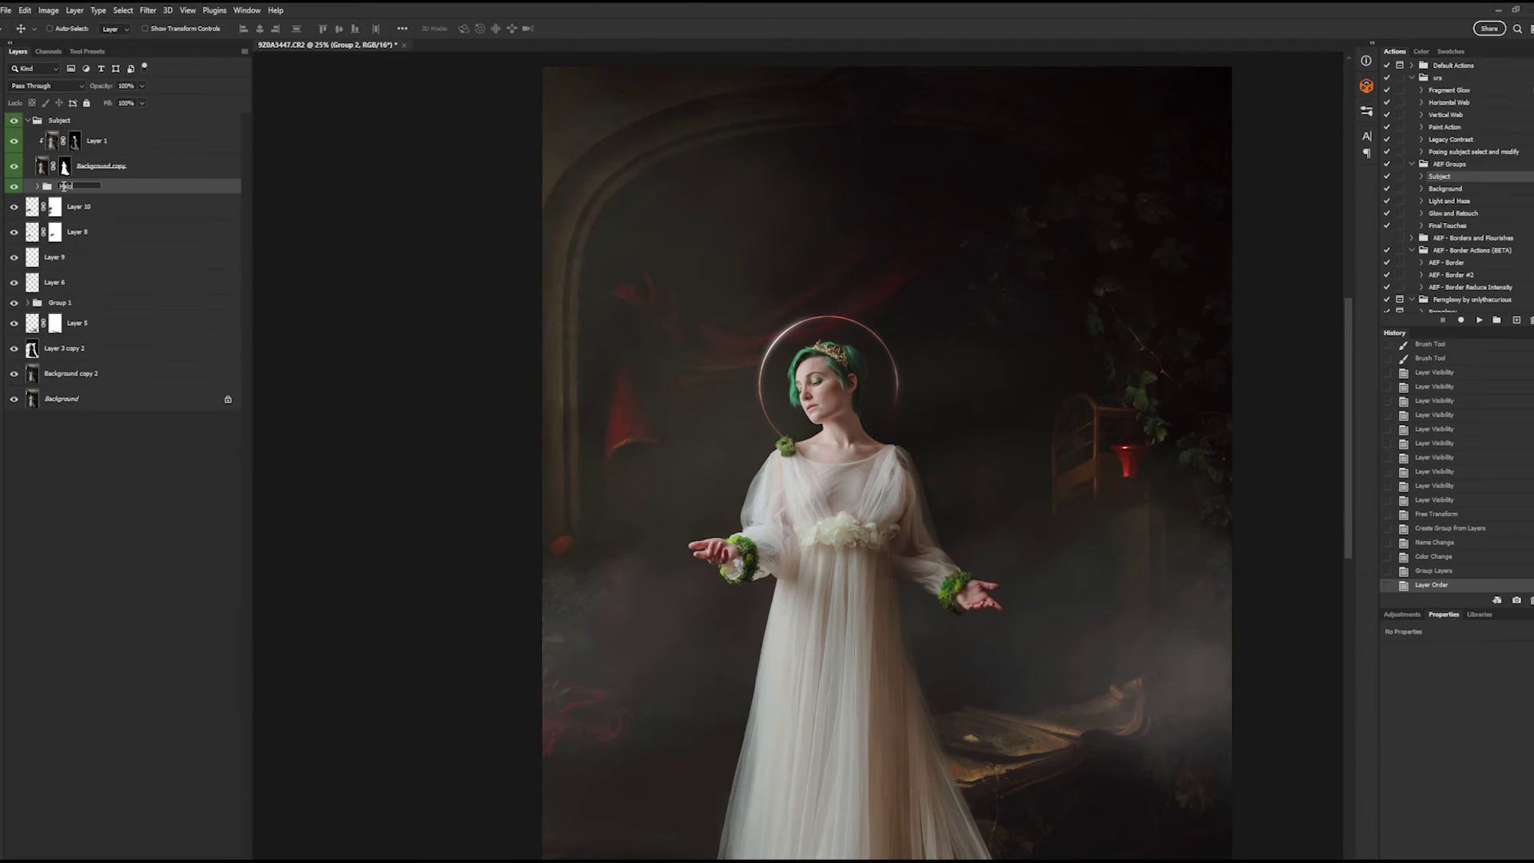
- Name the group below the subject layers inside the Subject group Halo
key(Return)
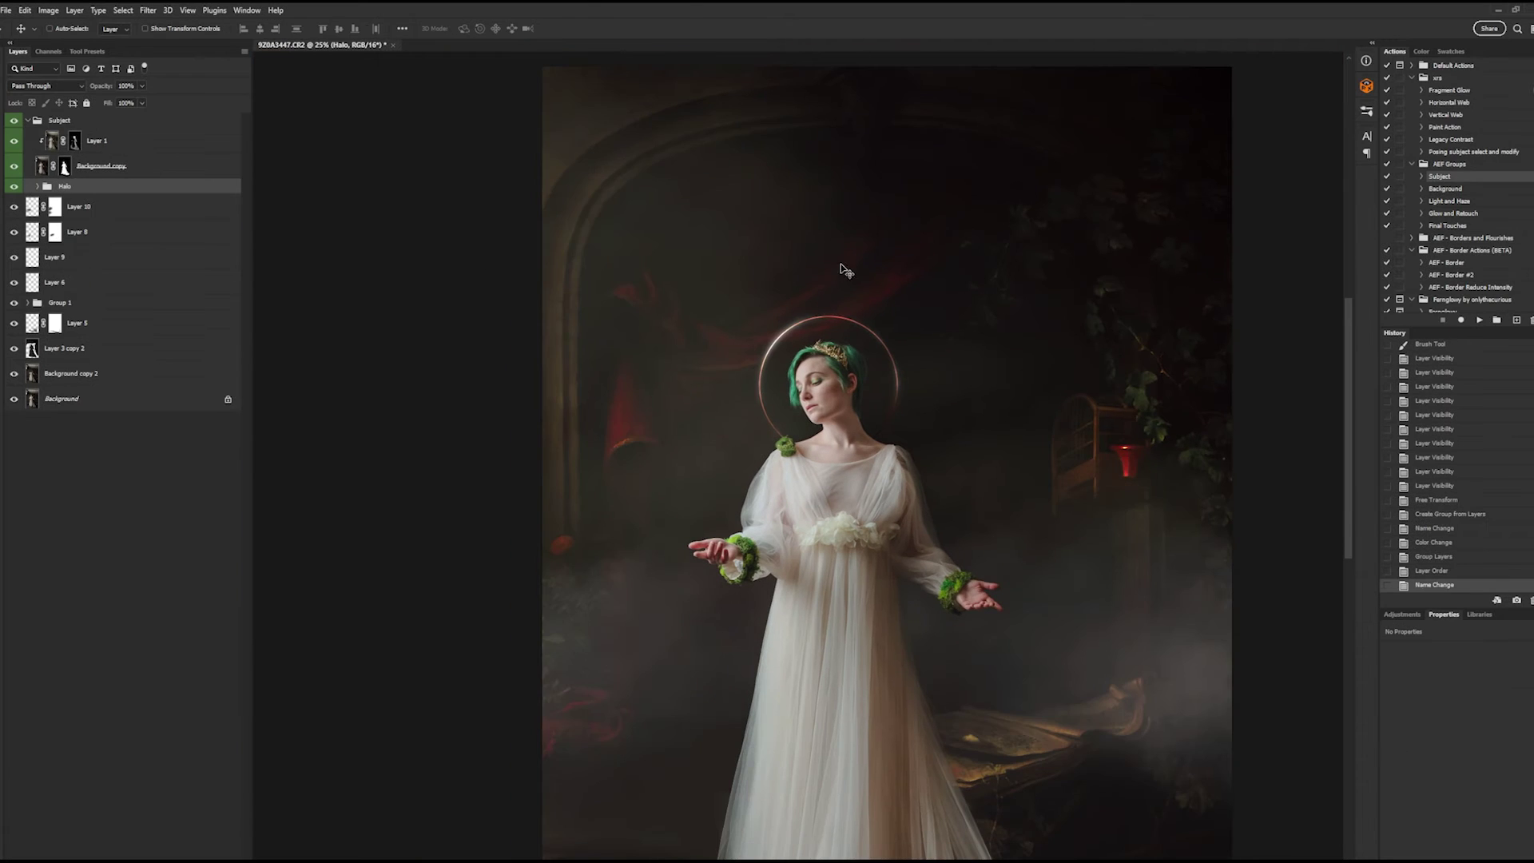
drag(941, 363, 919, 214)
key(ctrl+z)
scroll(929, 264, up, 3)
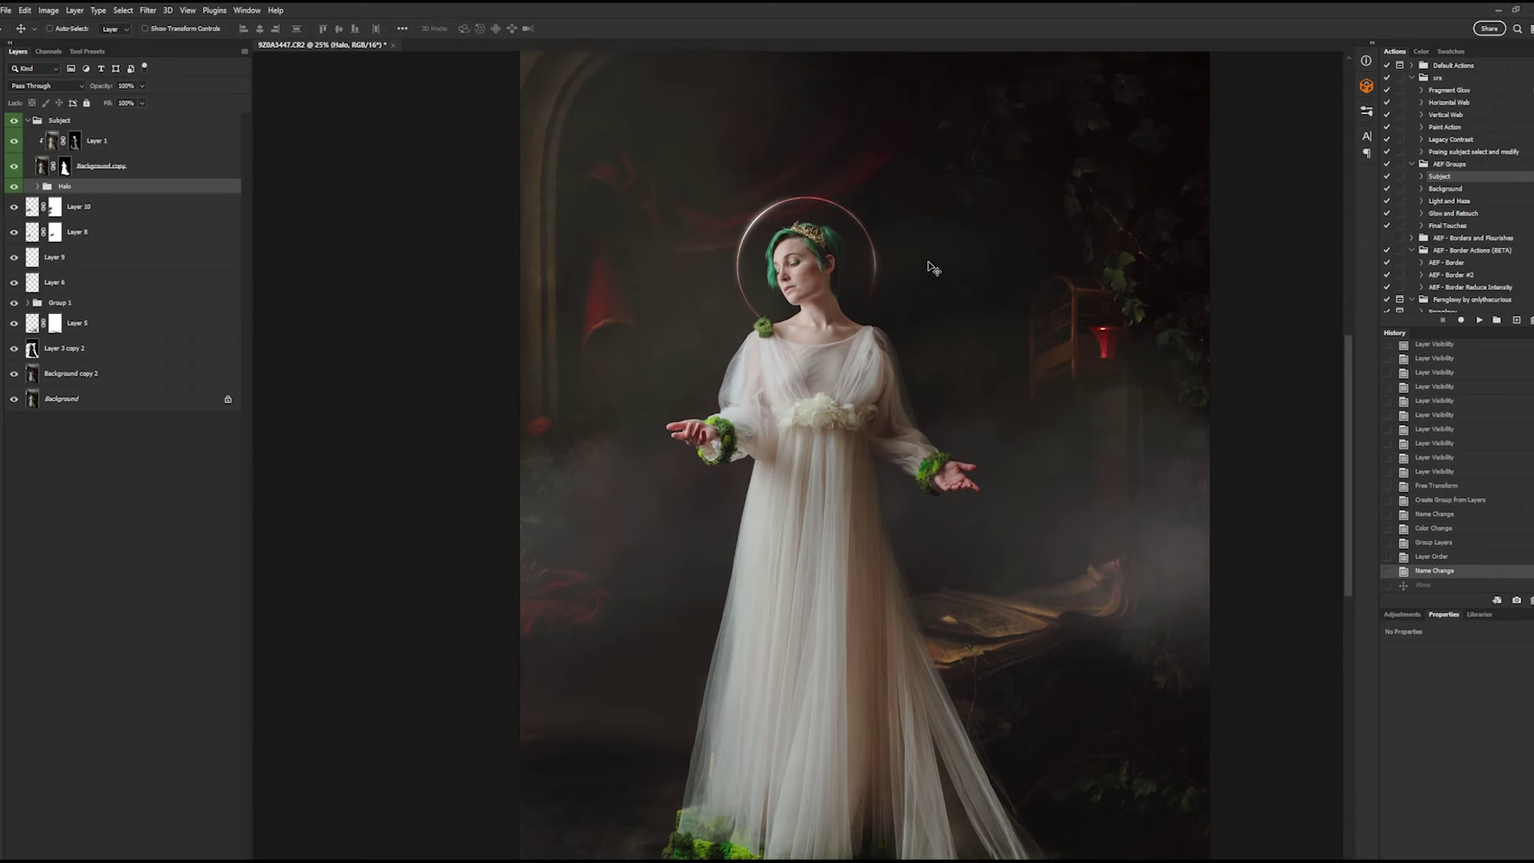
- Add a new layer at the top of the Subject group and set up the Gradient tool with 11% opacity
click(117, 147)
click(212, 845)
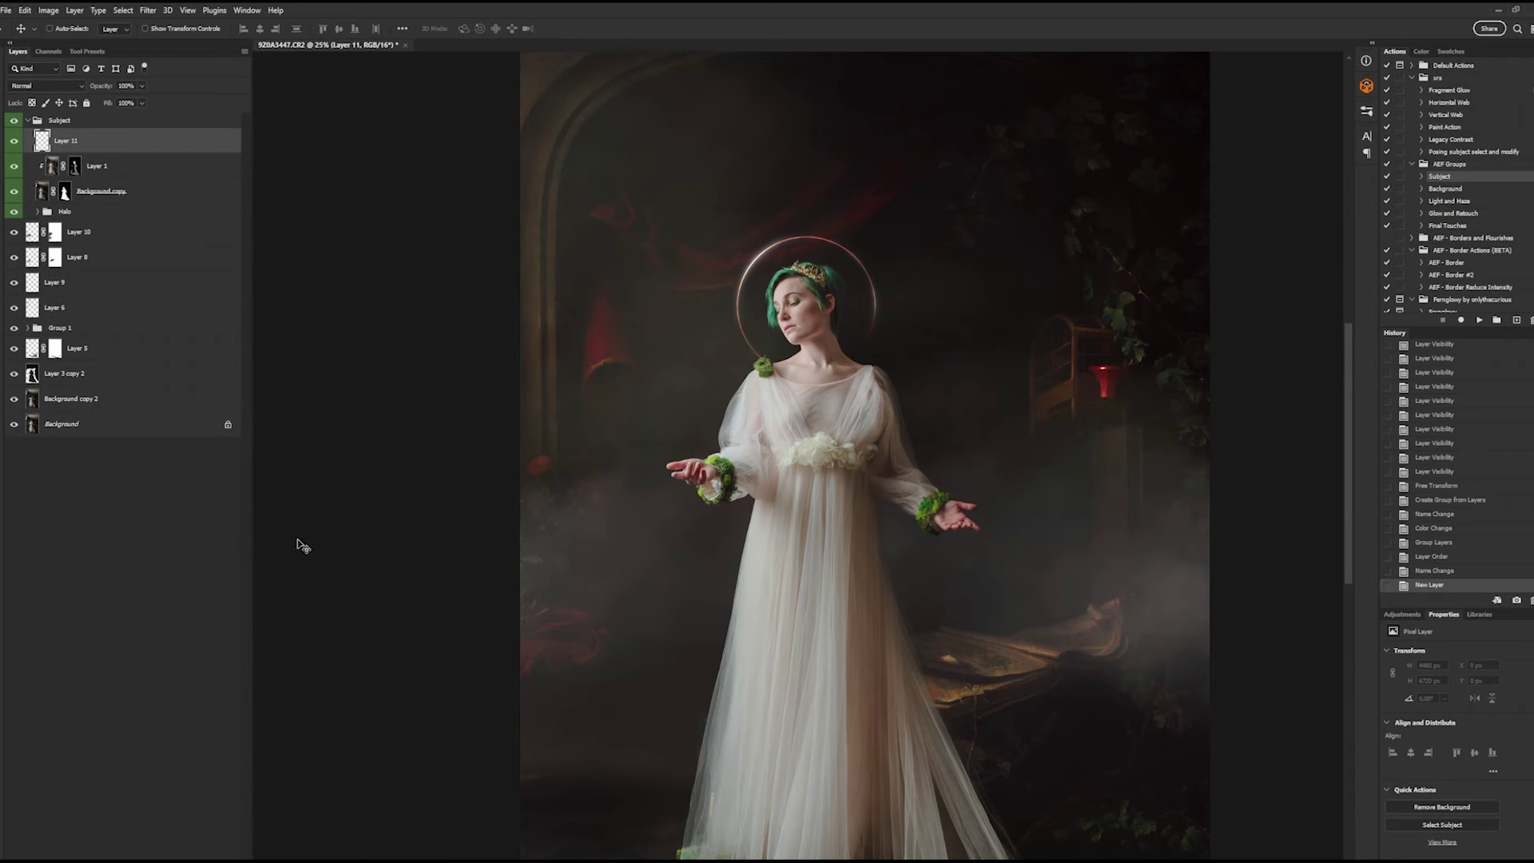
key(g)
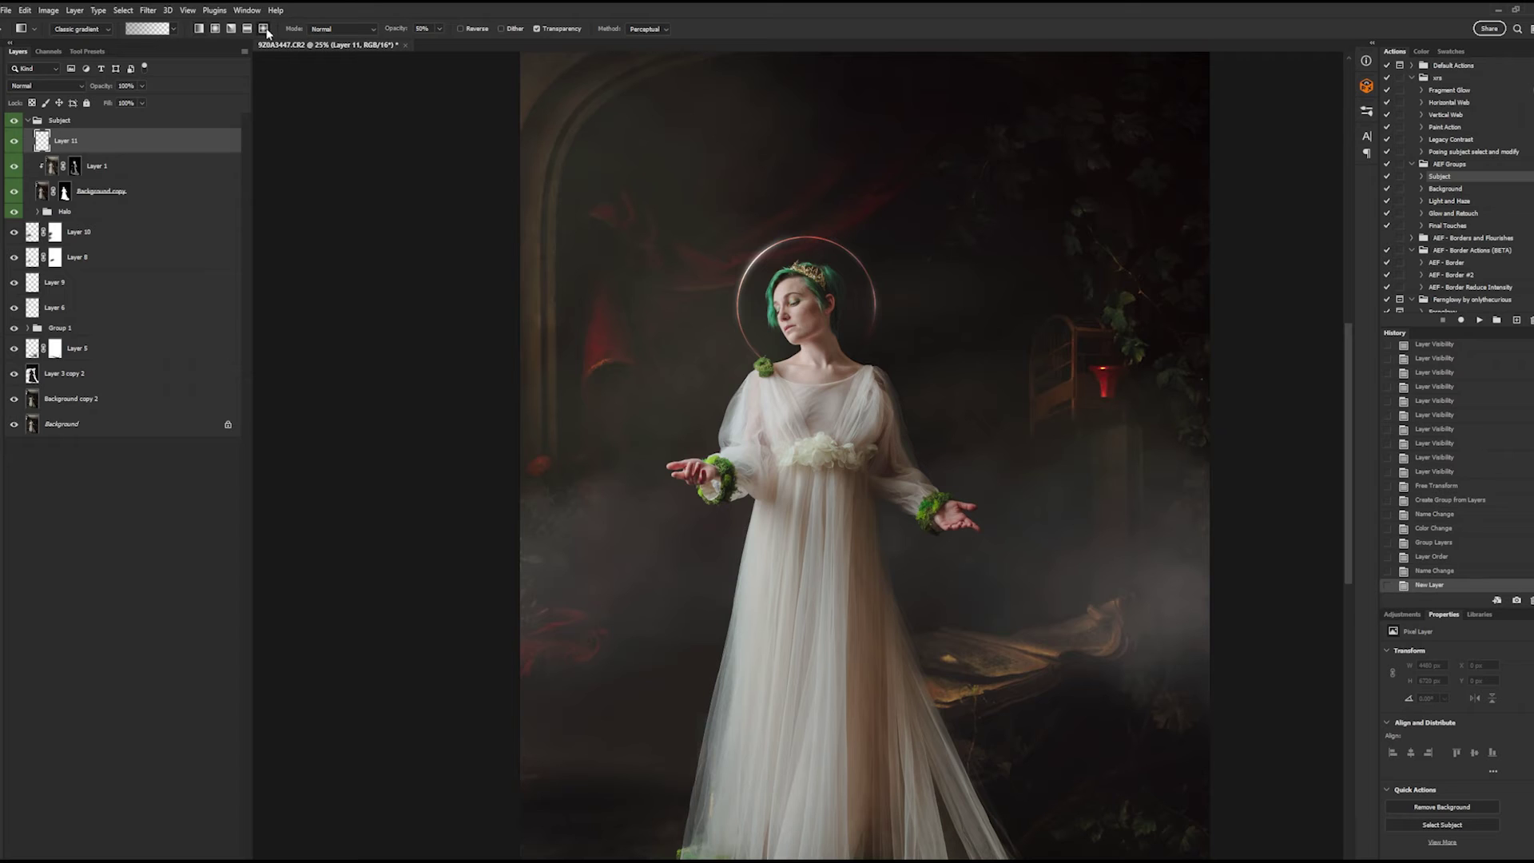
key(2)
alt+click(790, 235)
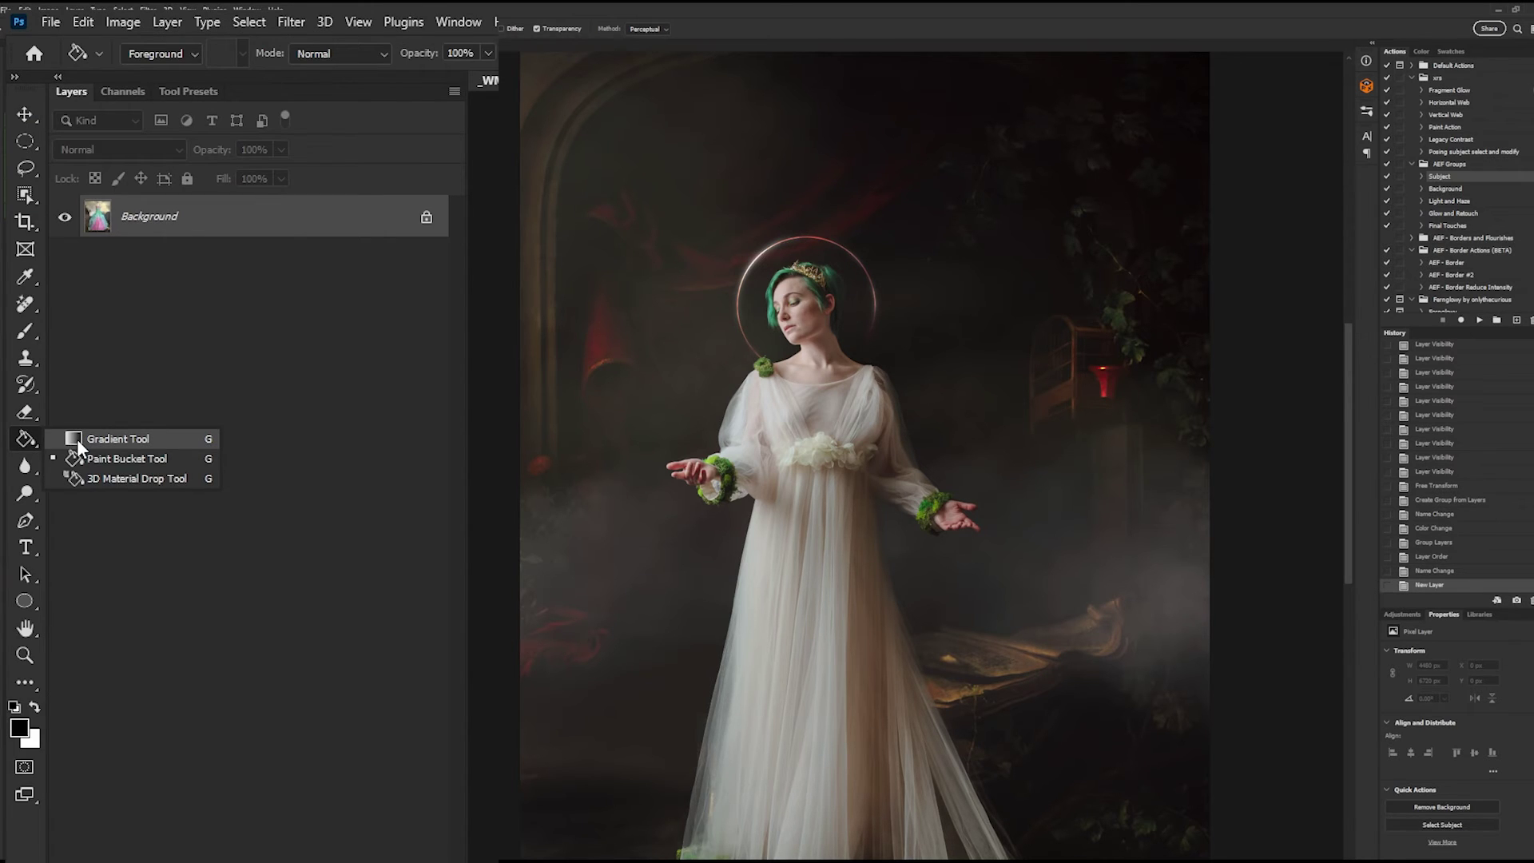
click(77, 438)
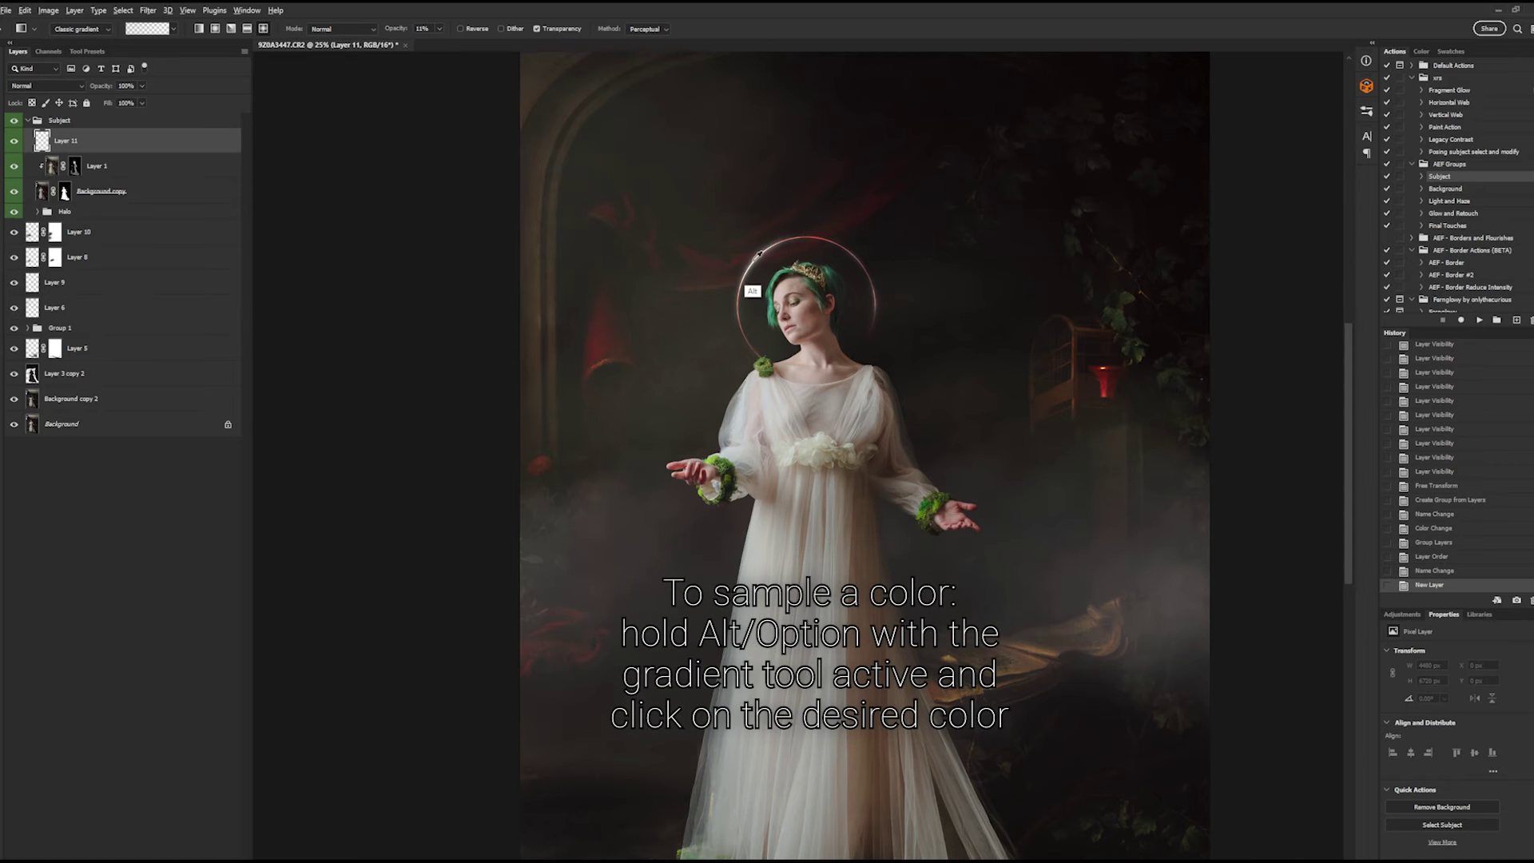
- Sample the halo's highlight as the foreground colour and adjust it to the warm beige d6ccb2
alt+click(759, 255)
click(2, 384)
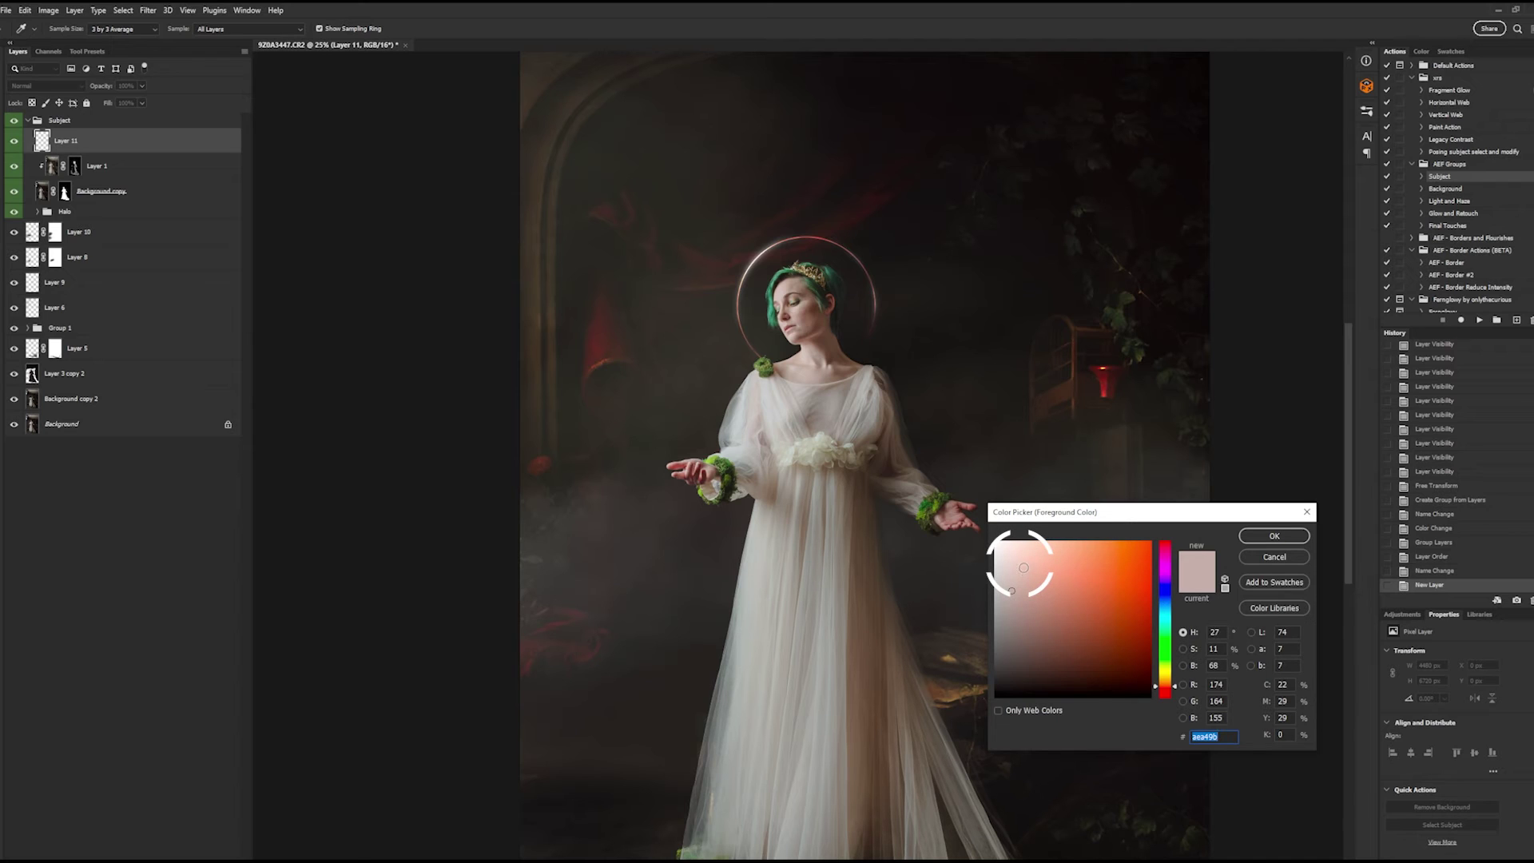
drag(1023, 567, 1021, 565)
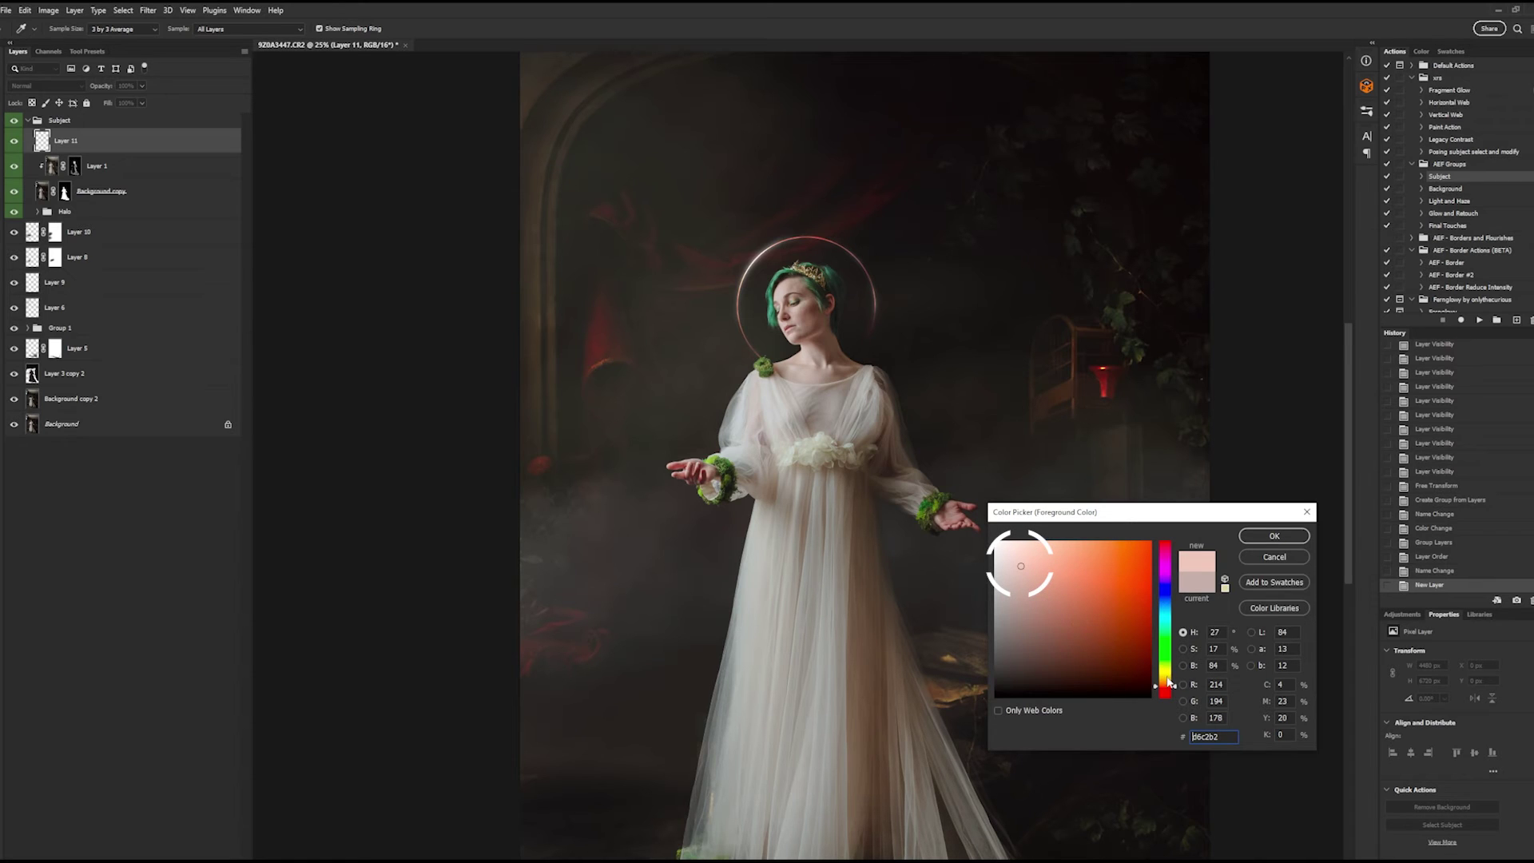
drag(1168, 683, 1167, 678)
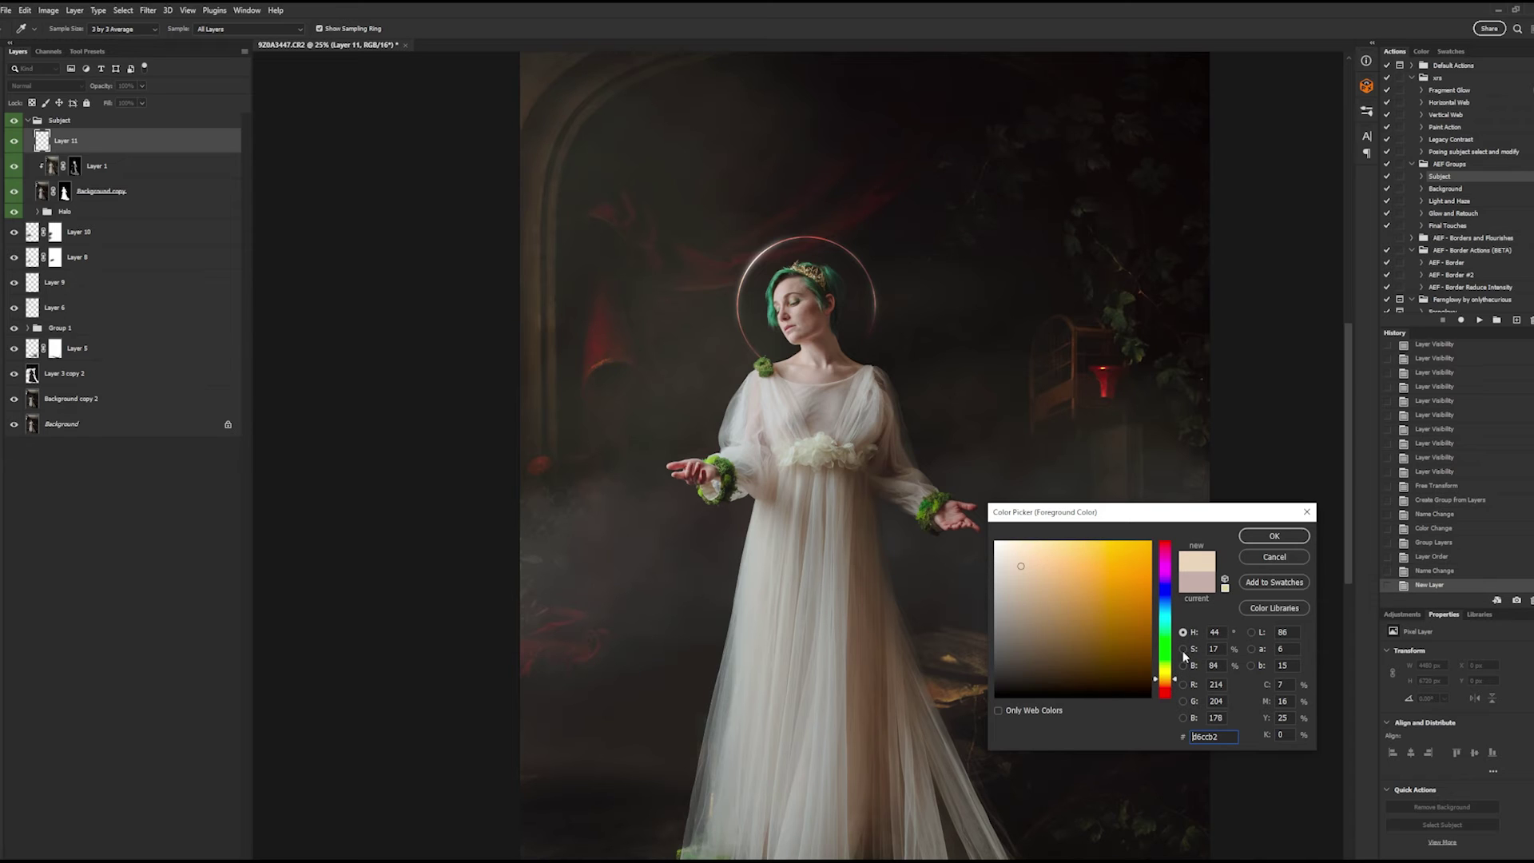
click(1273, 536)
- Draw three faint gradients over the halo's upper-left highlight and set the layer's blend mode to Hard Light
key(g)
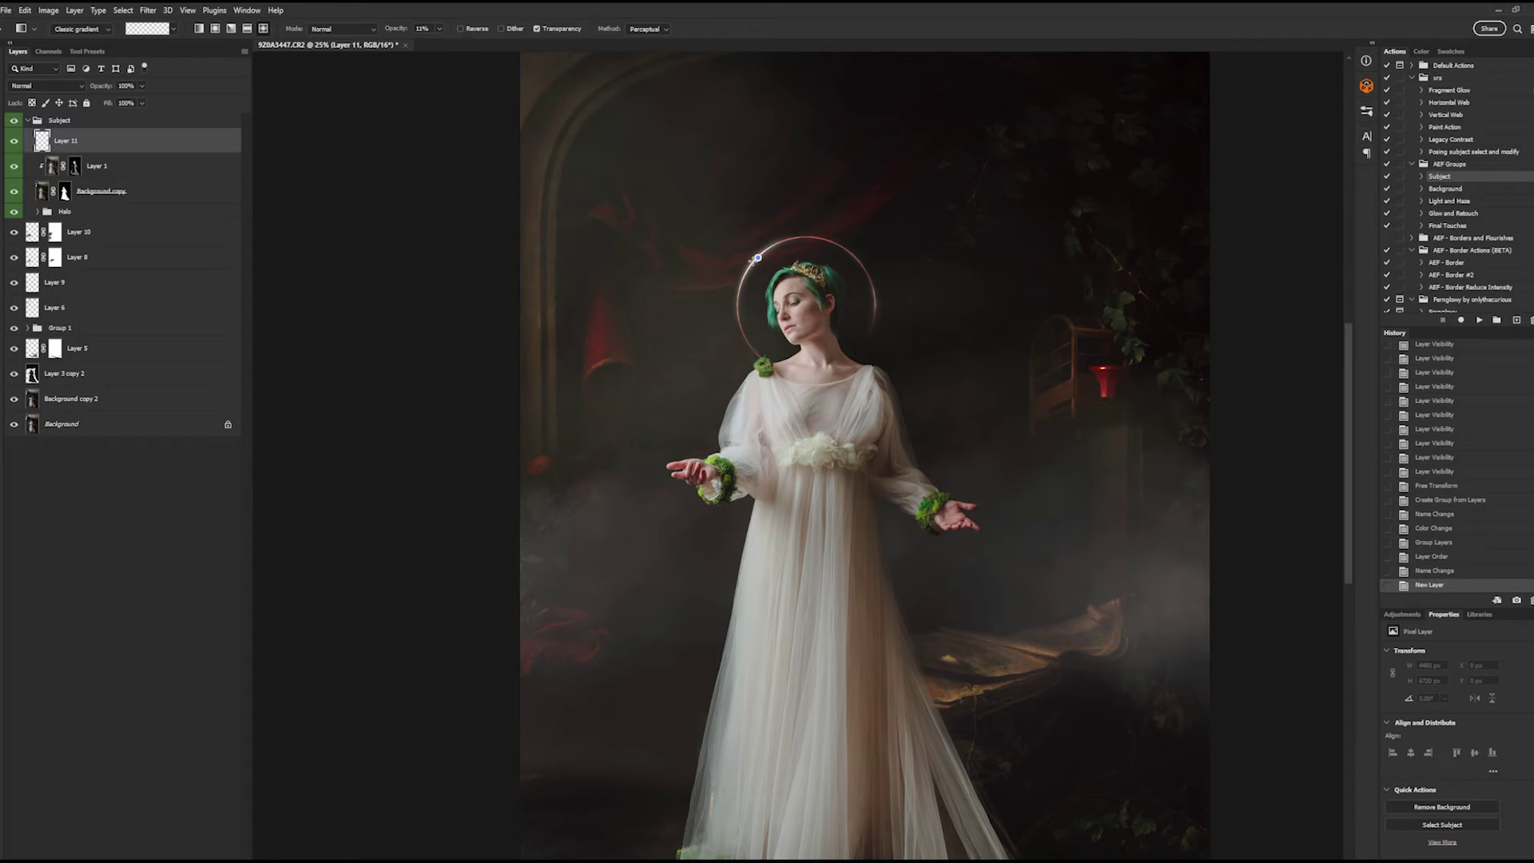
drag(1237, 525, 1112, 630)
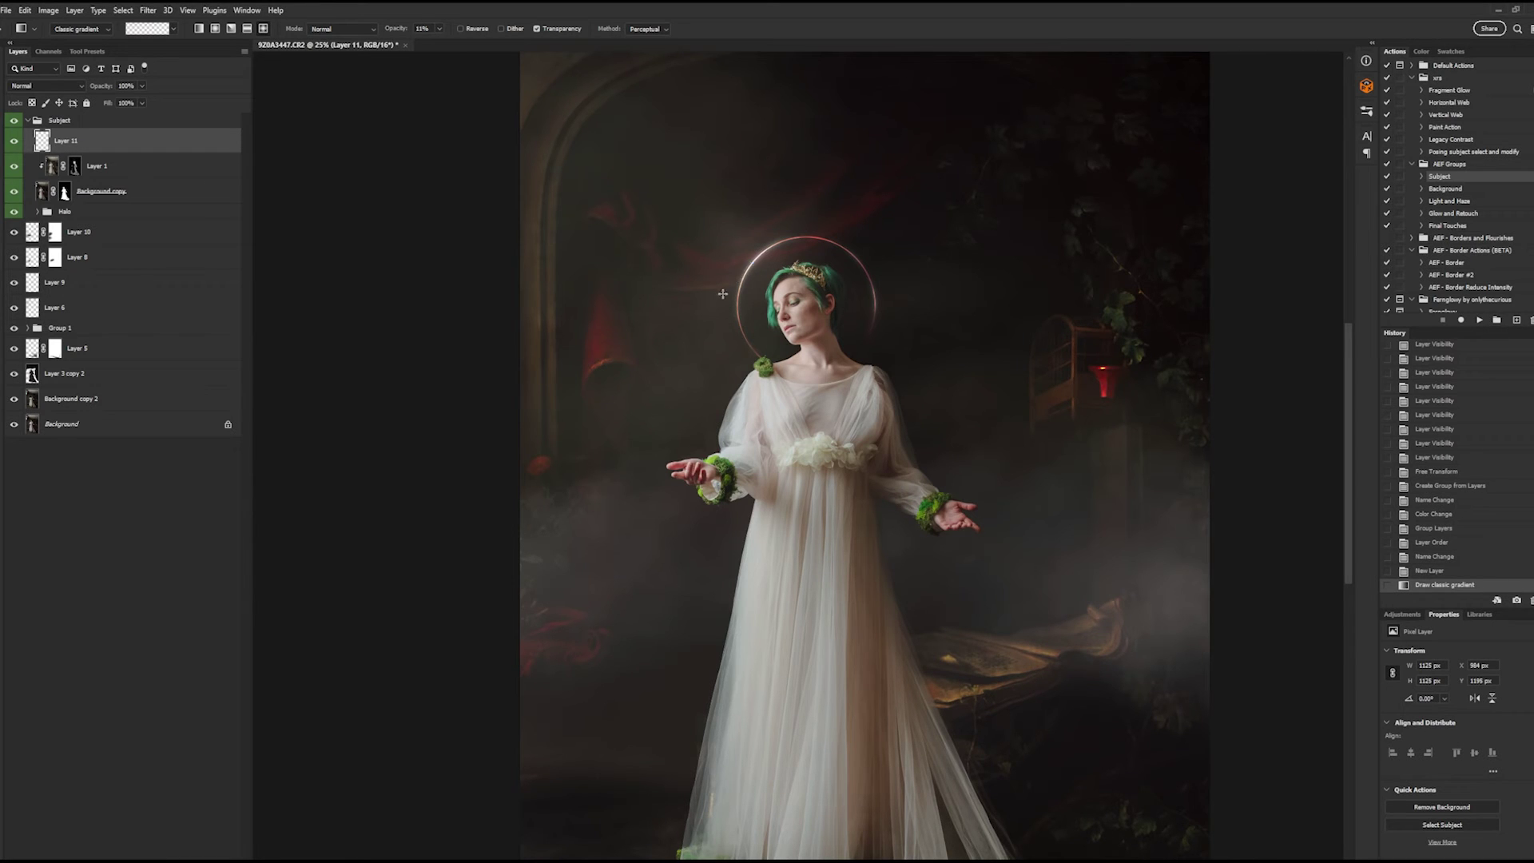
mouse_move(722, 294)
mouse_down()
mouse_move(749, 272)
mouse_move(738, 285)
mouse_up()
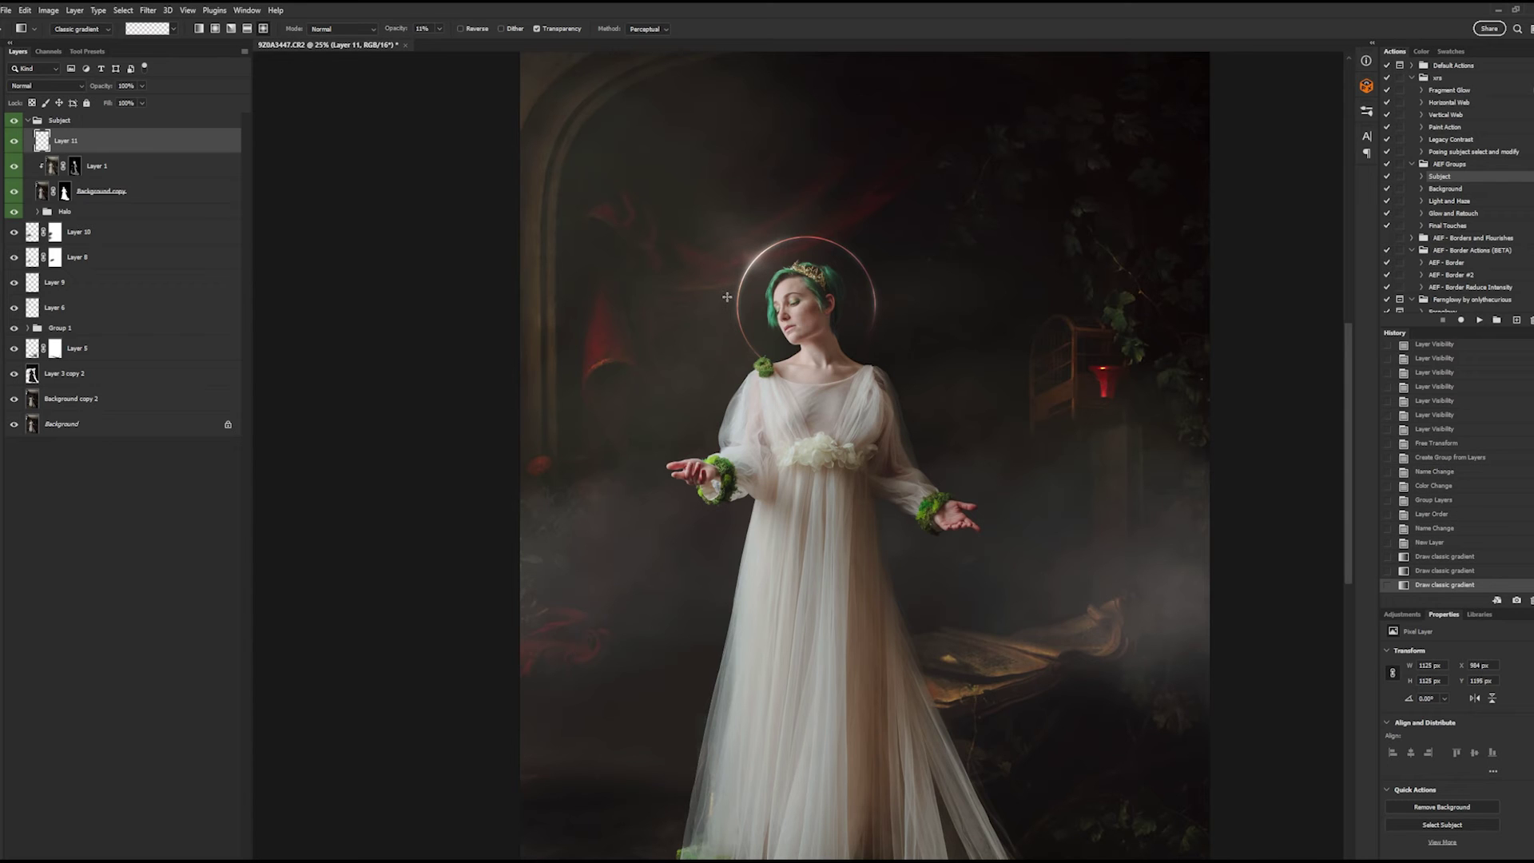
click(46, 86)
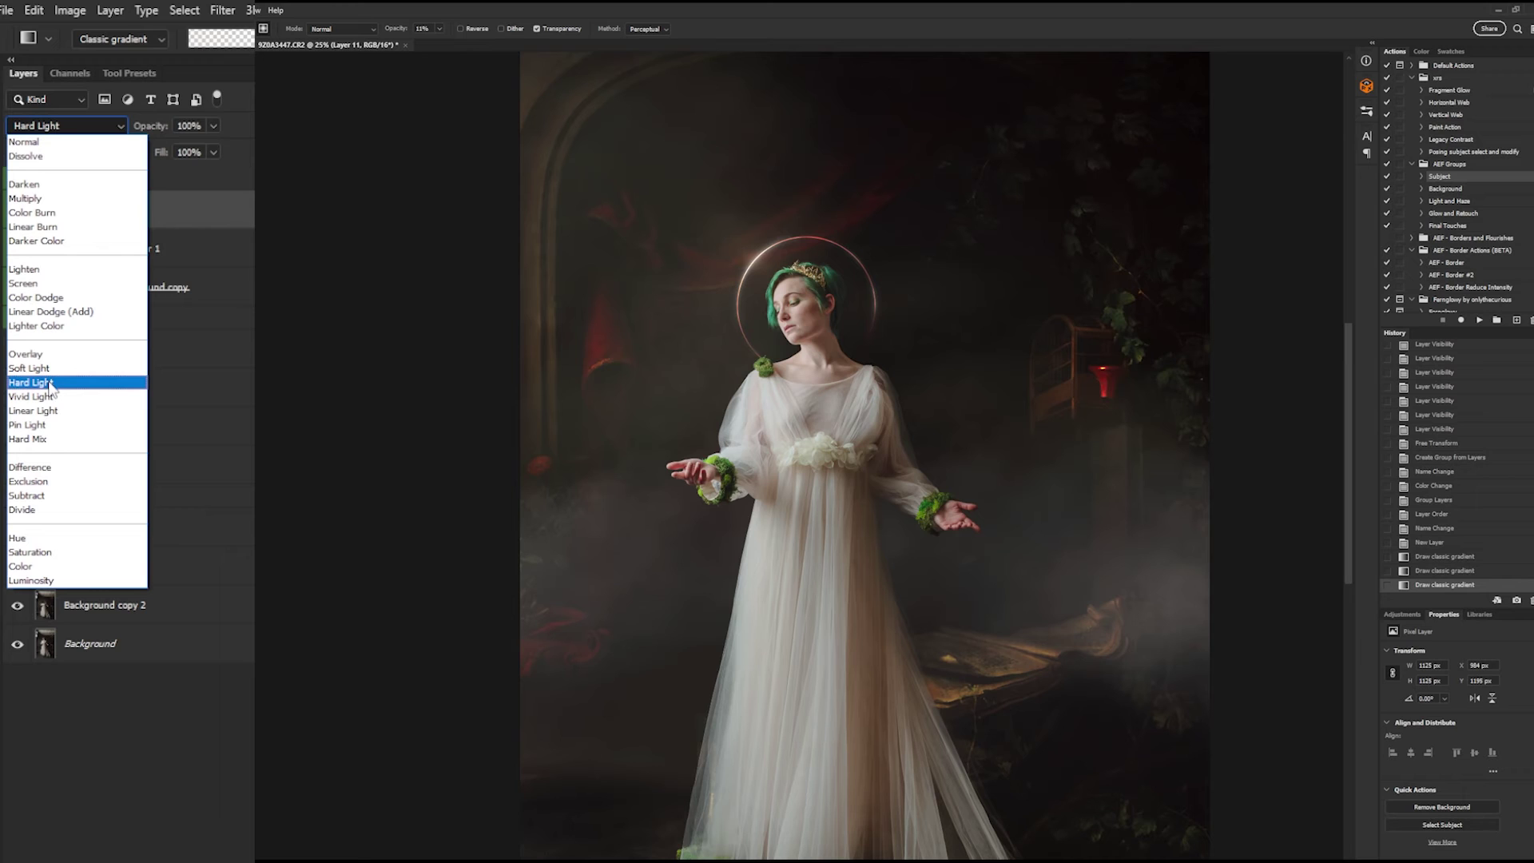
click(48, 387)
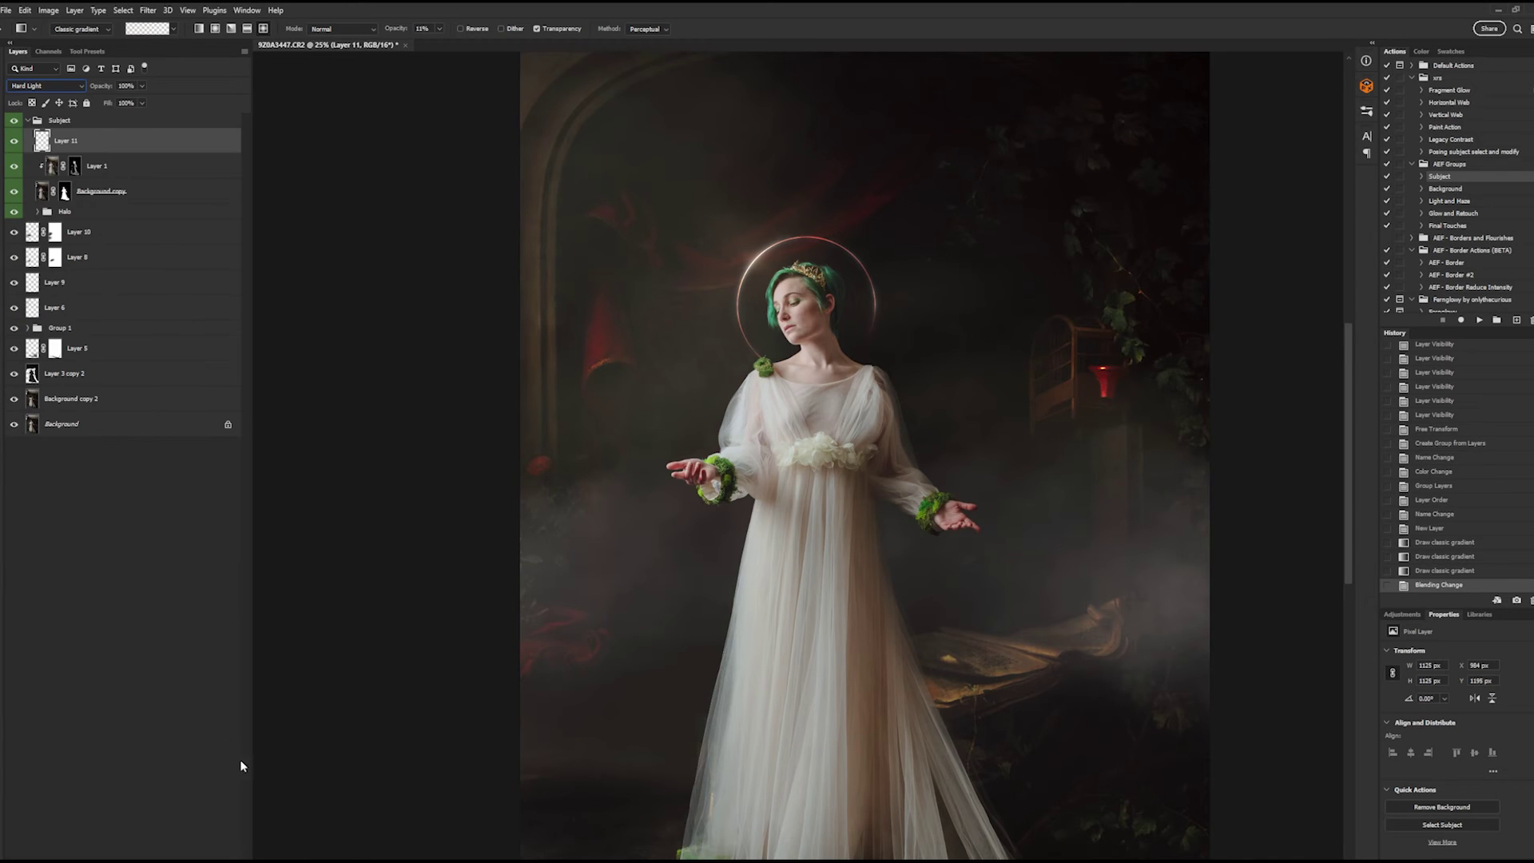
- Add another layer, build up four gradients from the halo's upper-left highlight, and set its blend mode to Vivid Light
key(ctrl+shift+alt+n)
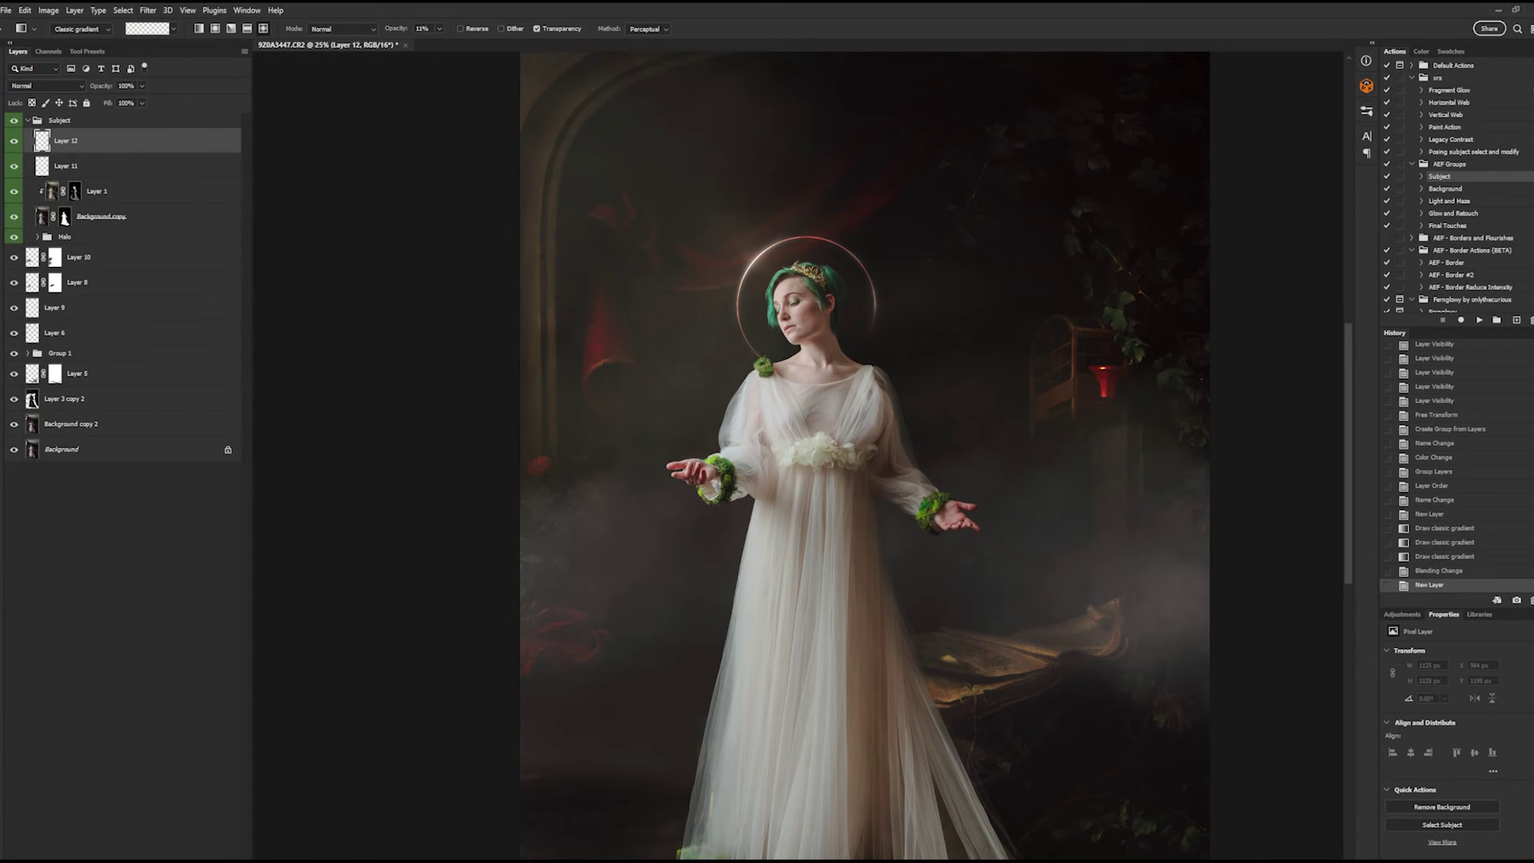
drag(749, 270, 708, 316)
drag(754, 266, 730, 295)
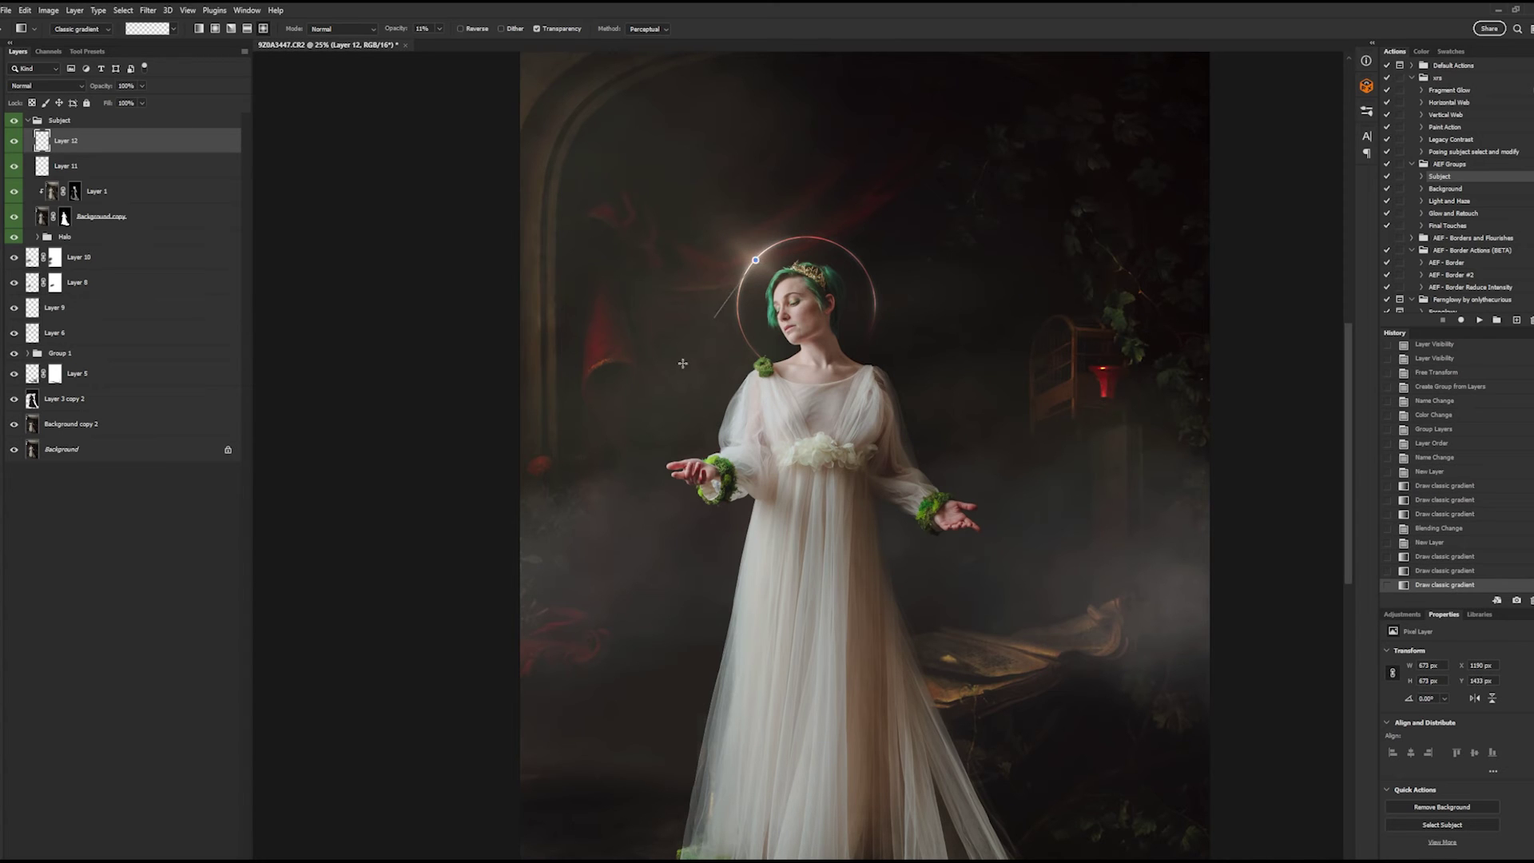
drag(682, 363, 682, 363)
click(47, 85)
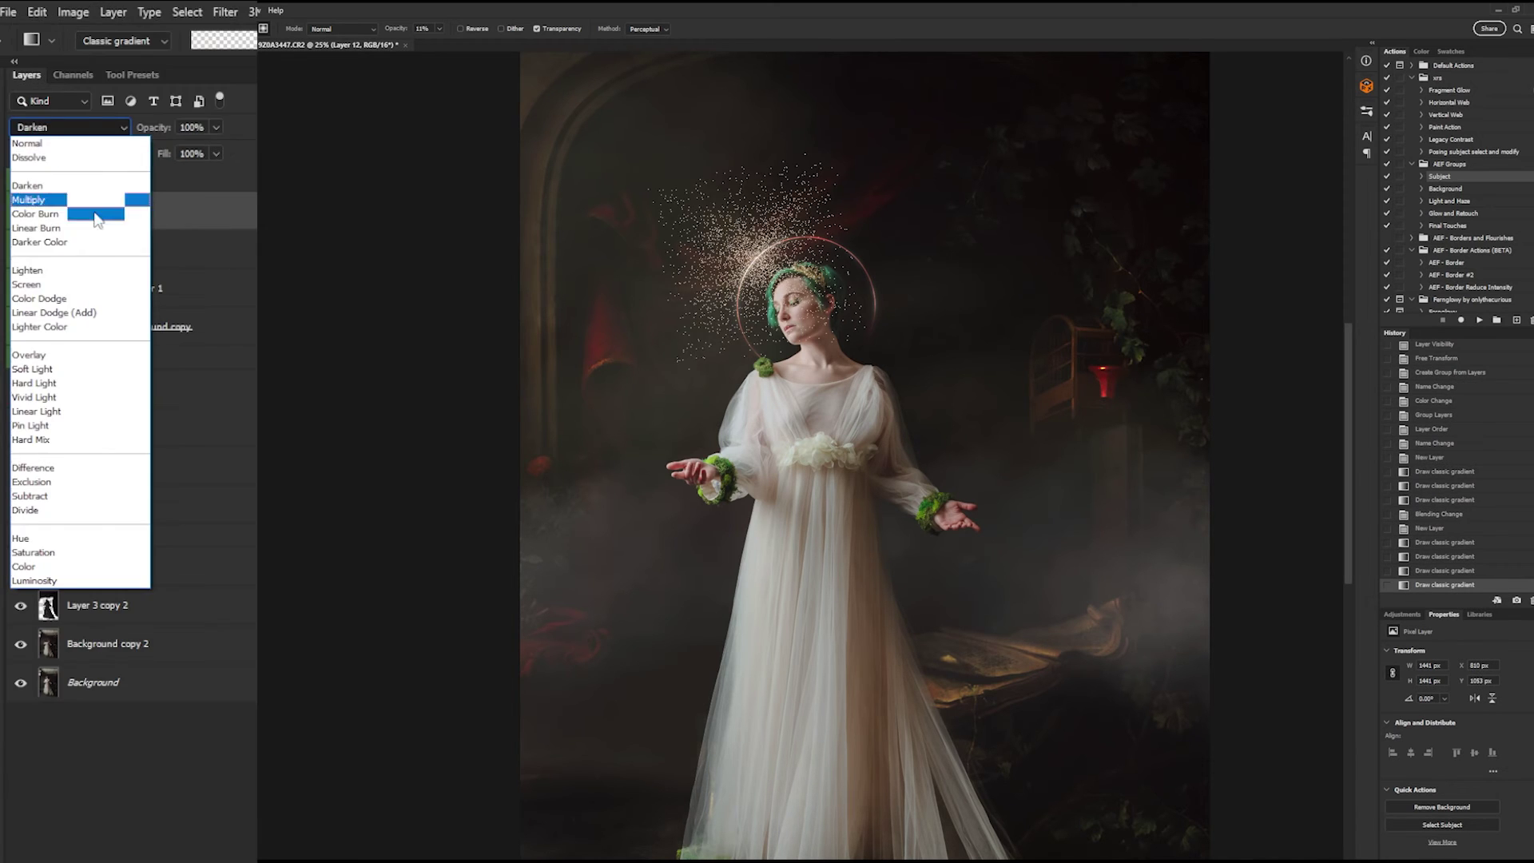
click(55, 395)
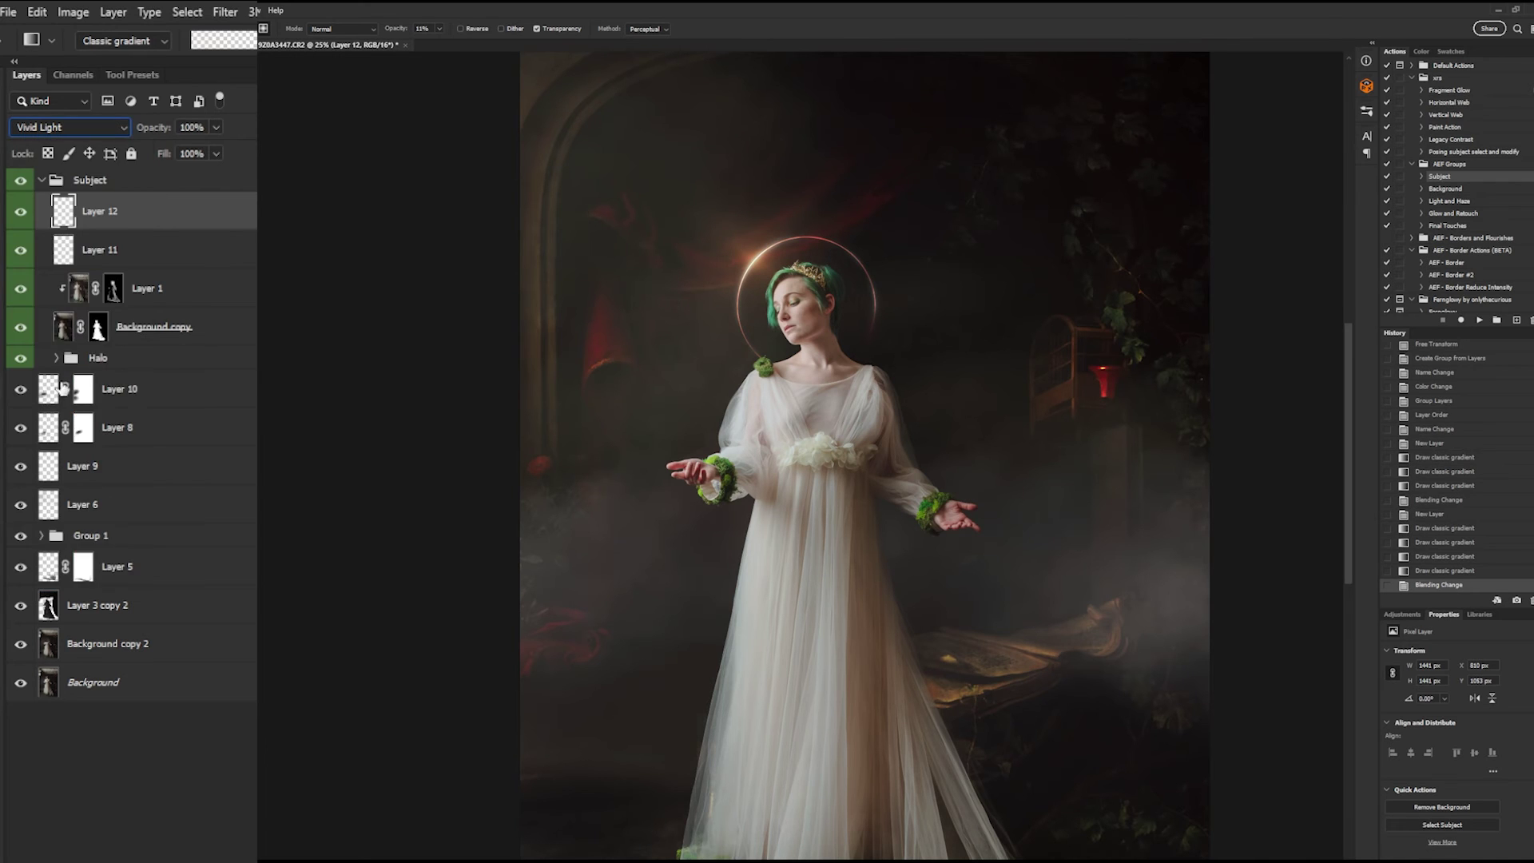
- Lower the fill of the Vivid Light glow layer to about 79%
click(143, 104)
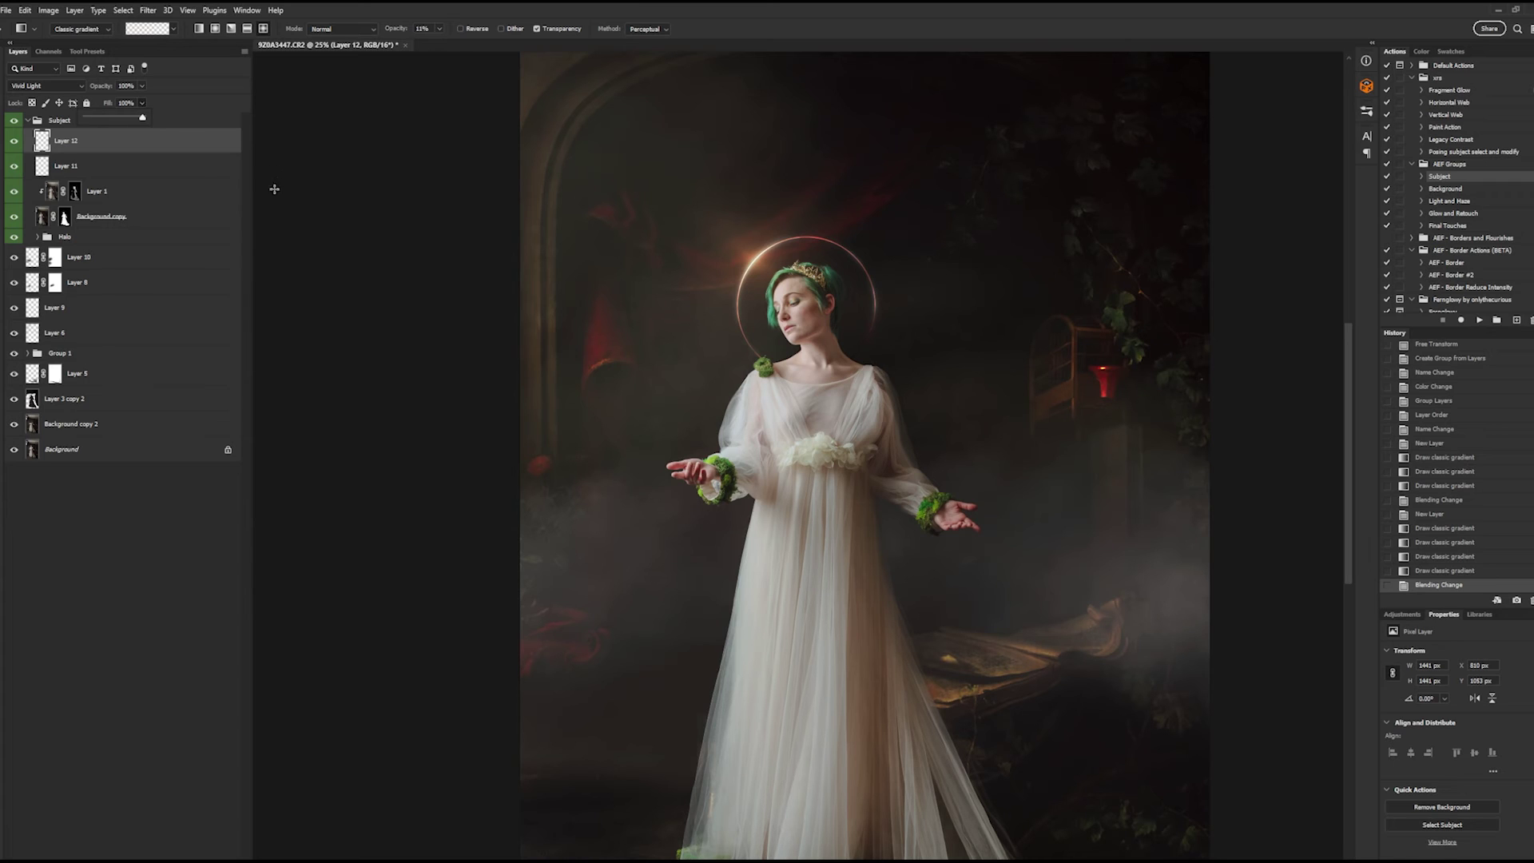
drag(145, 119, 137, 120)
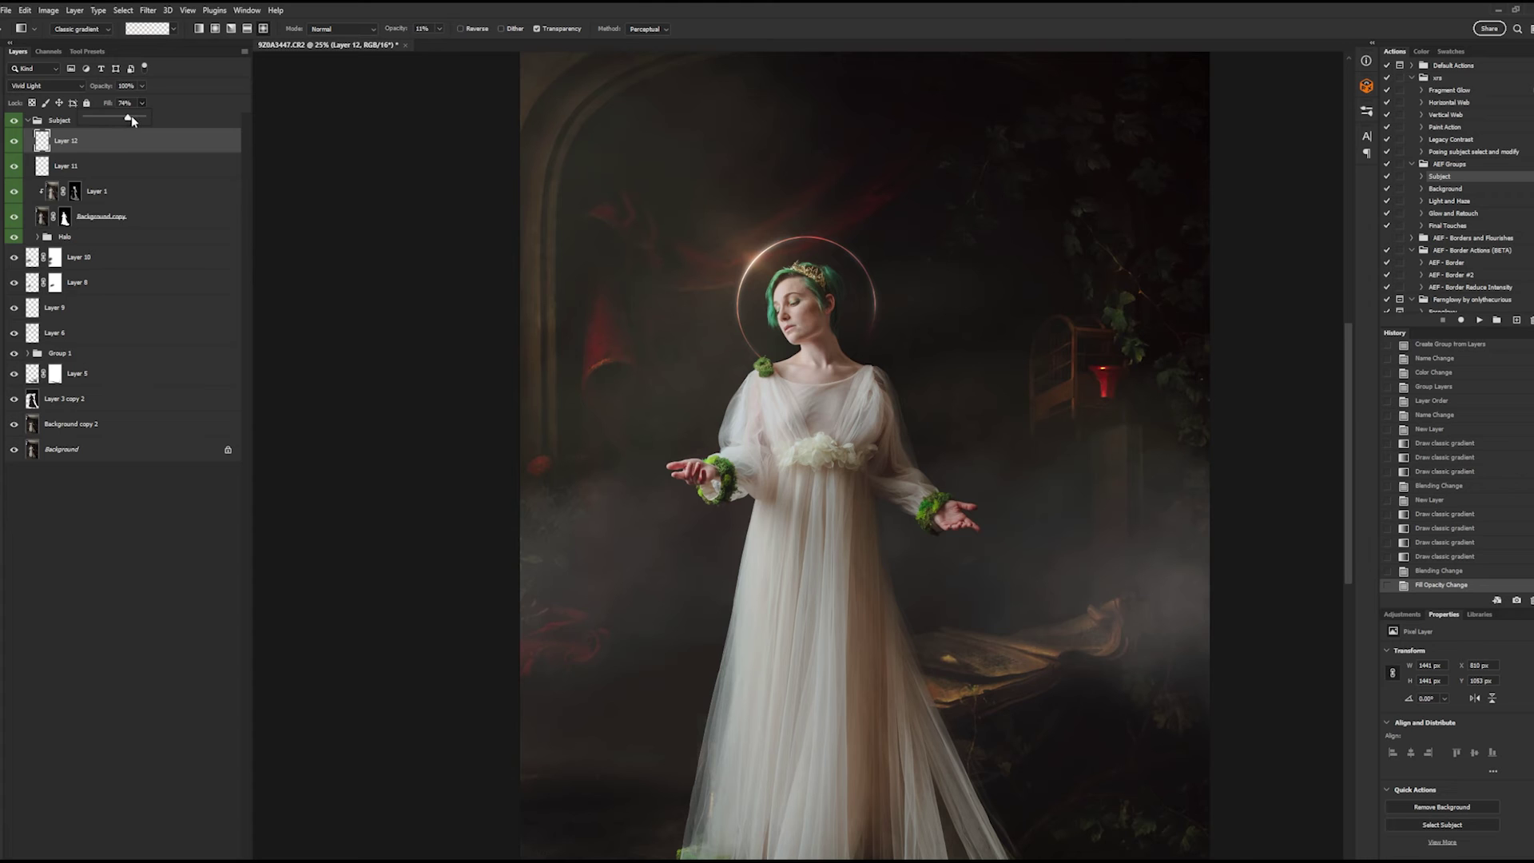
click(131, 117)
- Add a third glow layer, draw smaller gradients on the halo's upper-left highlight, and set its blend mode to Color Dodge
key(ctrl+shift+alt+n)
key(ctrl+plus)
mouse_move(740, 265)
mouse_down()
mouse_move(716, 406)
mouse_move(706, 363)
mouse_move(693, 364)
mouse_up()
click(88, 126)
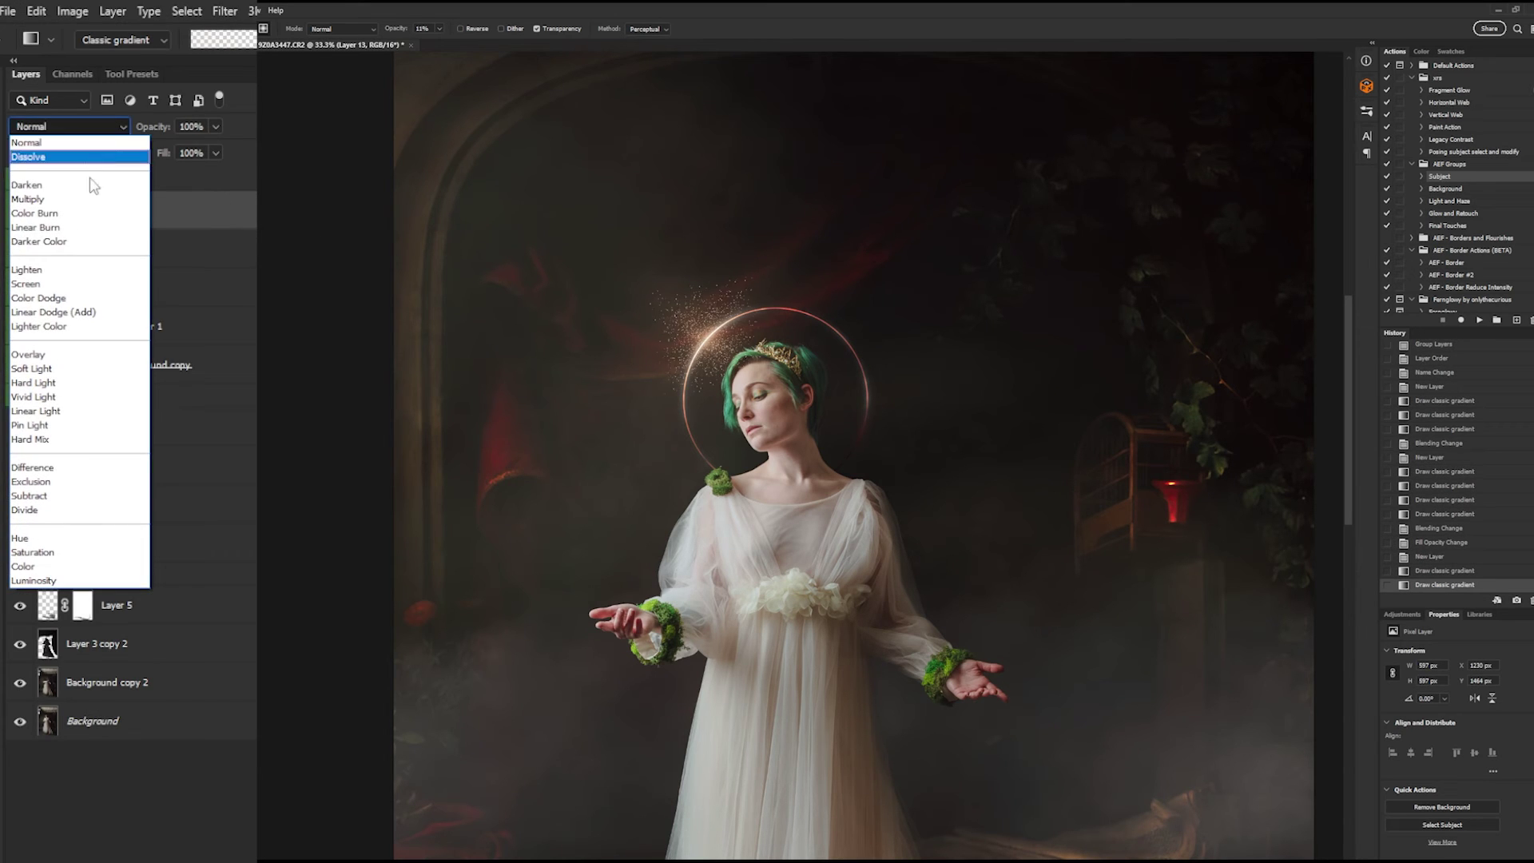
click(63, 299)
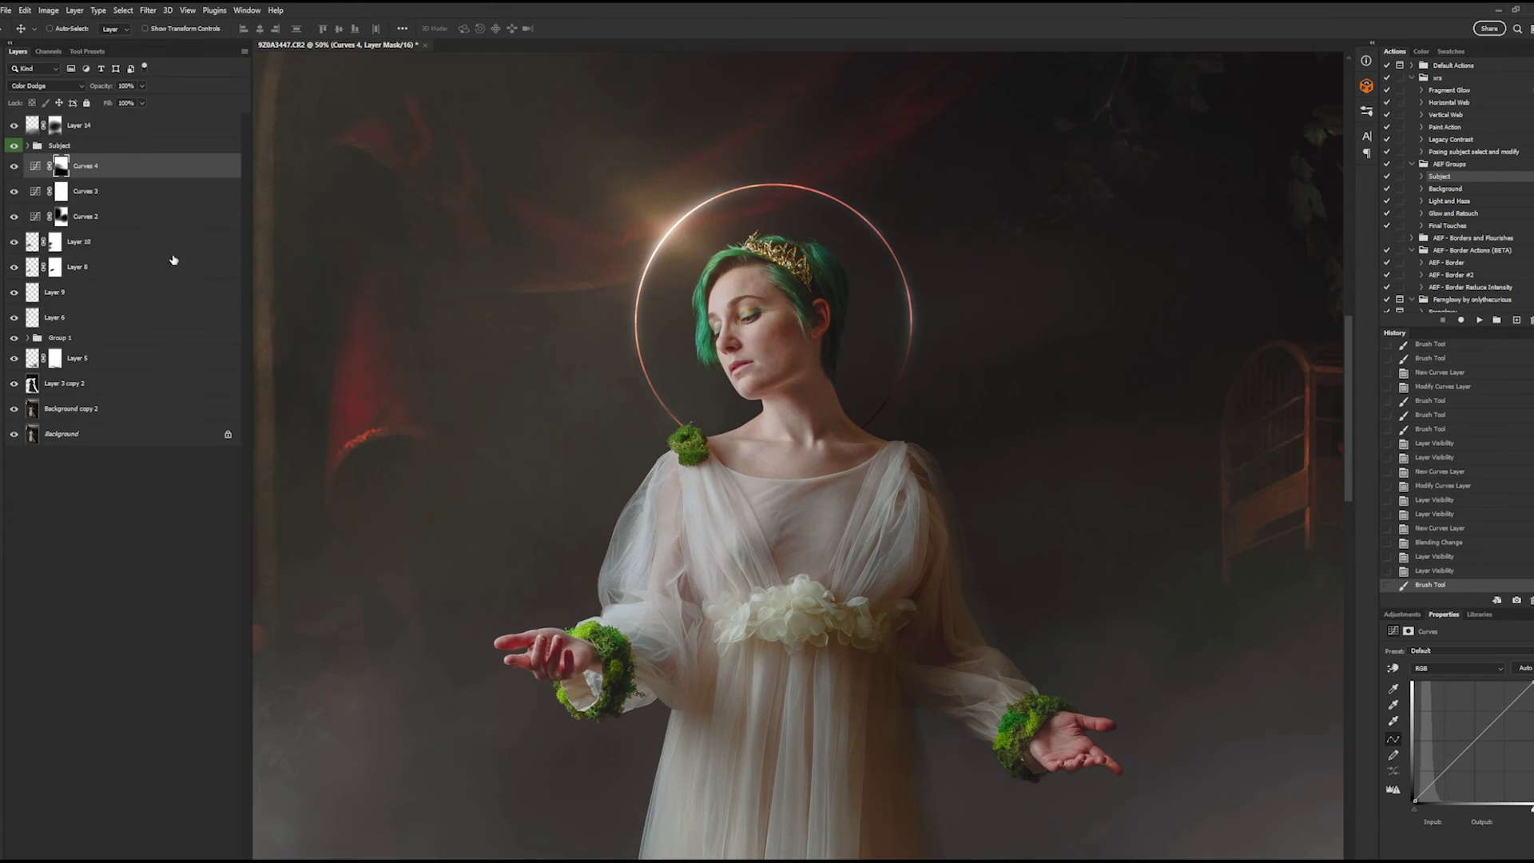
- Group the gradient glow layers inside the Subject group and name the group Glow
click(28, 145)
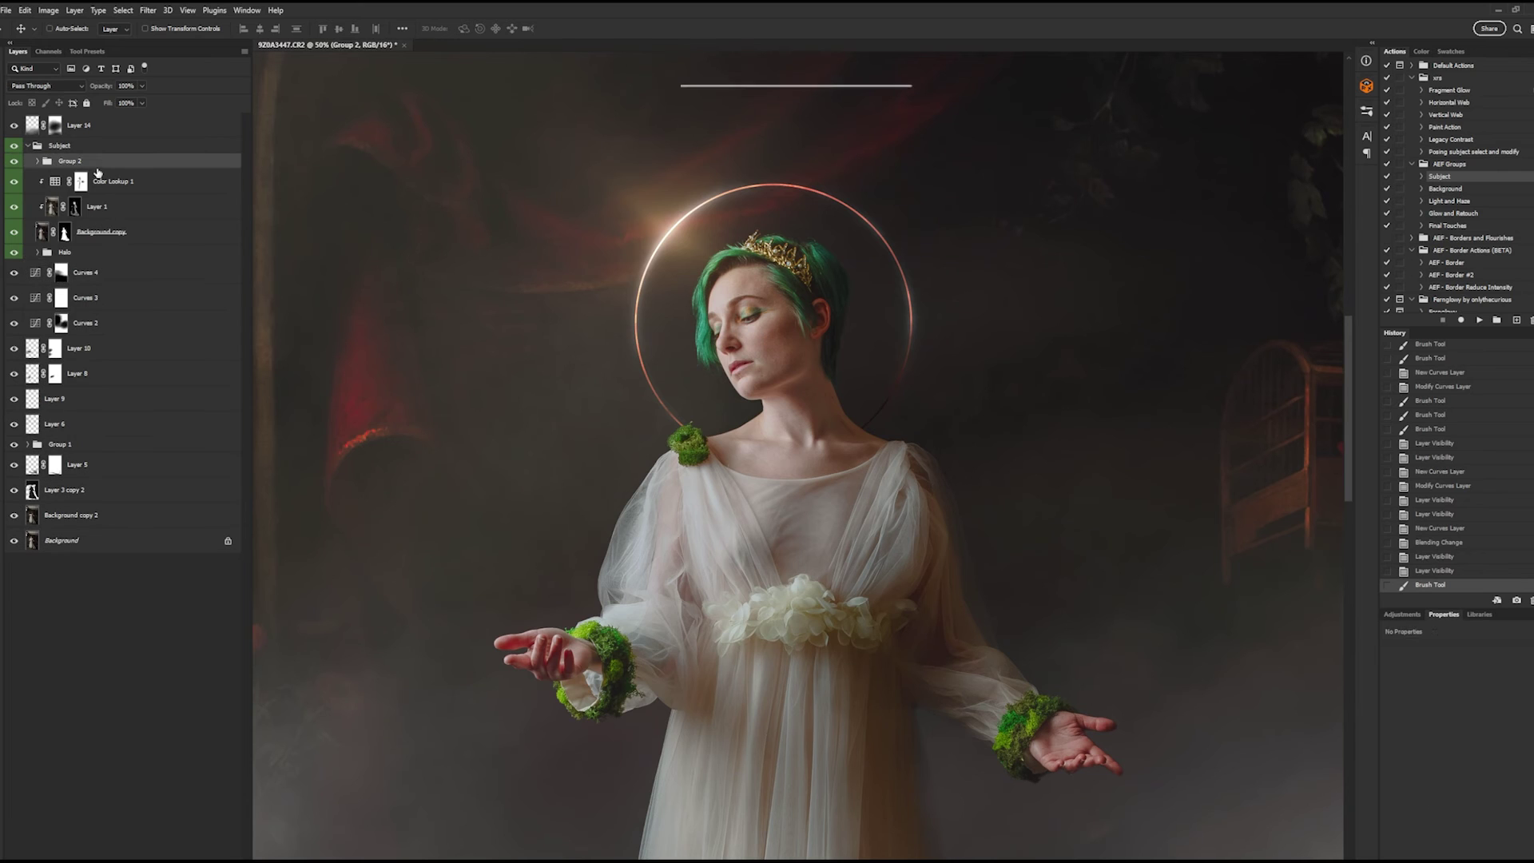
click(102, 164)
key(ctrl+g)
double_click(70, 160)
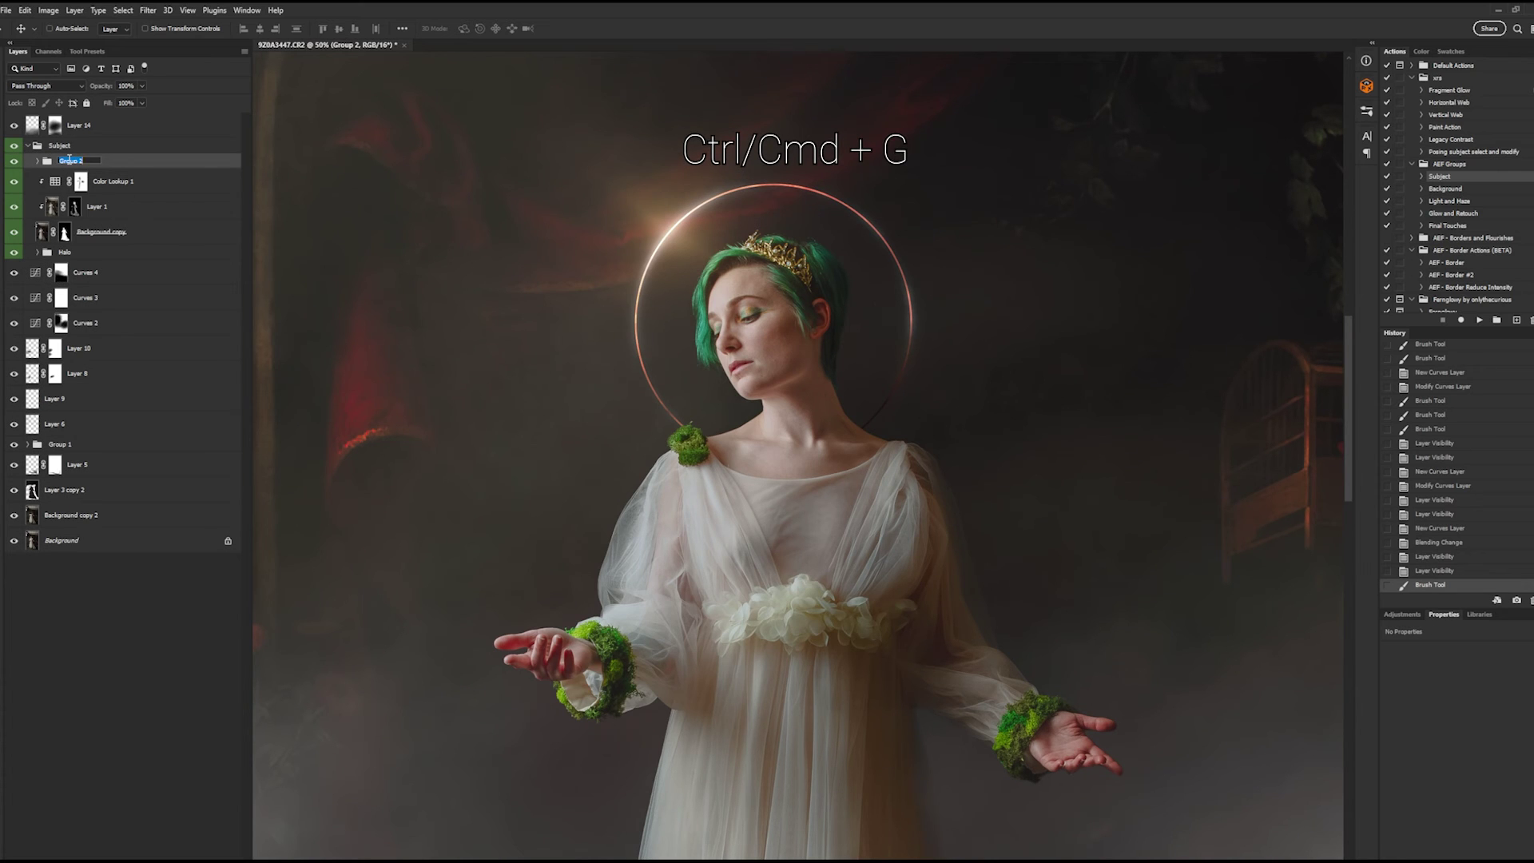
text(Glow)
key(Return)
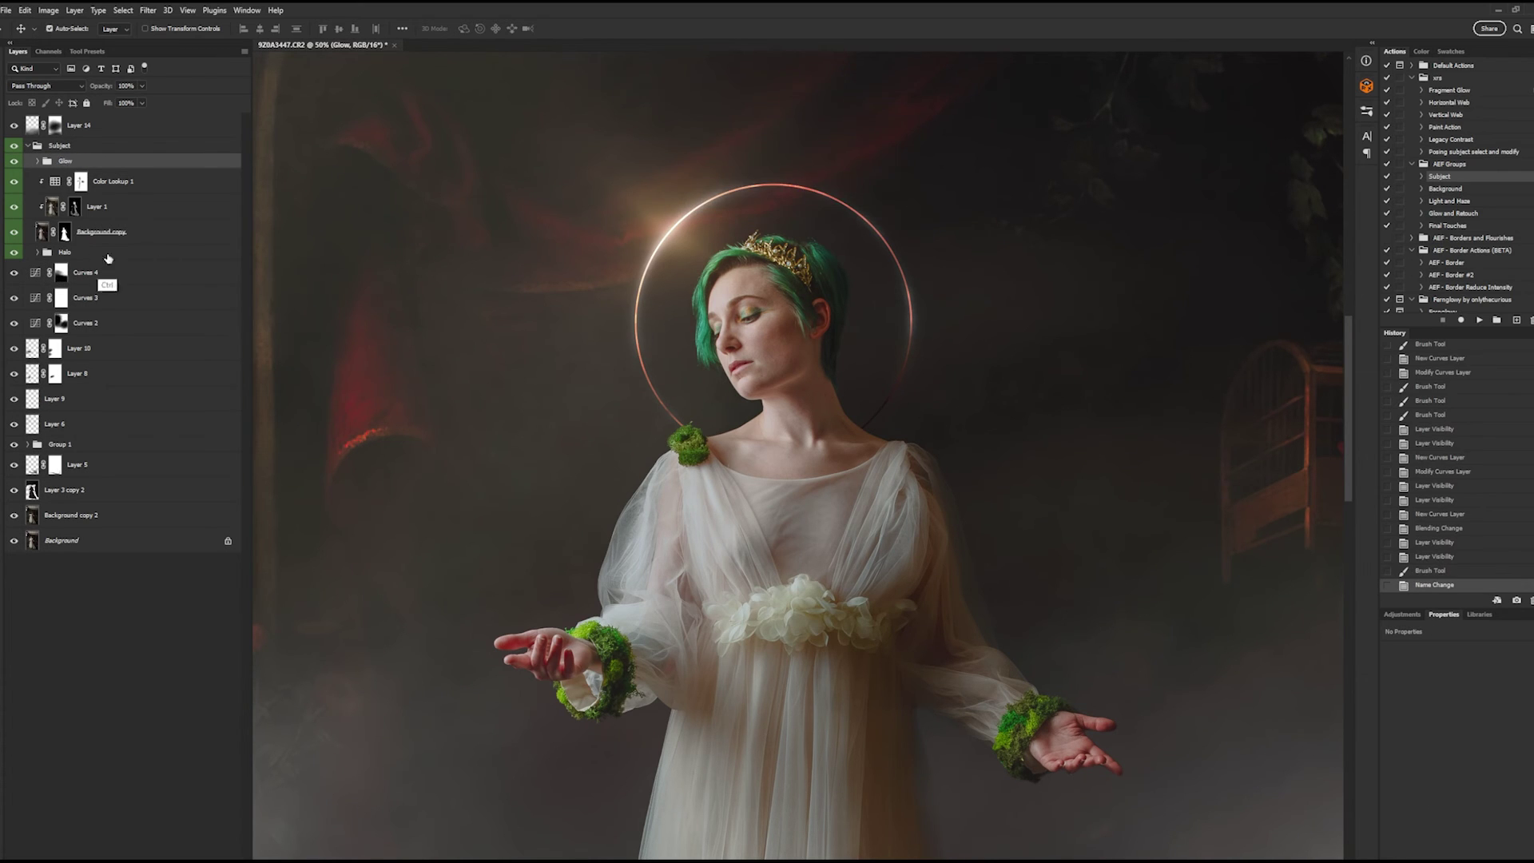
- Select the Glow and Halo groups together and examine the halo, the dress and the surrounding backdrop
ctrl+click(104, 261)
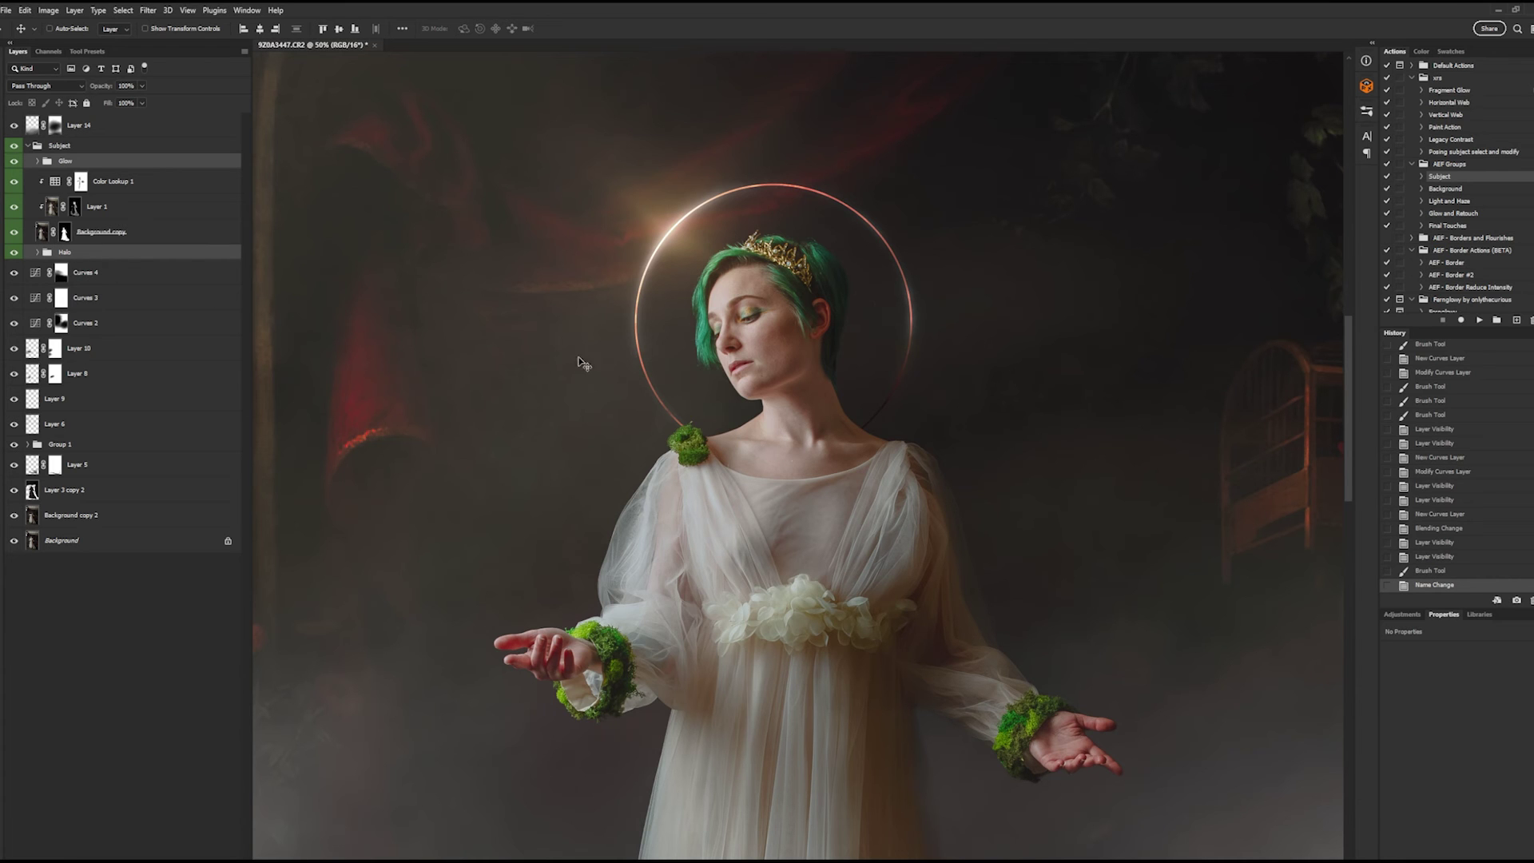
drag(777, 428, 1135, 855)
key(ctrl+z)
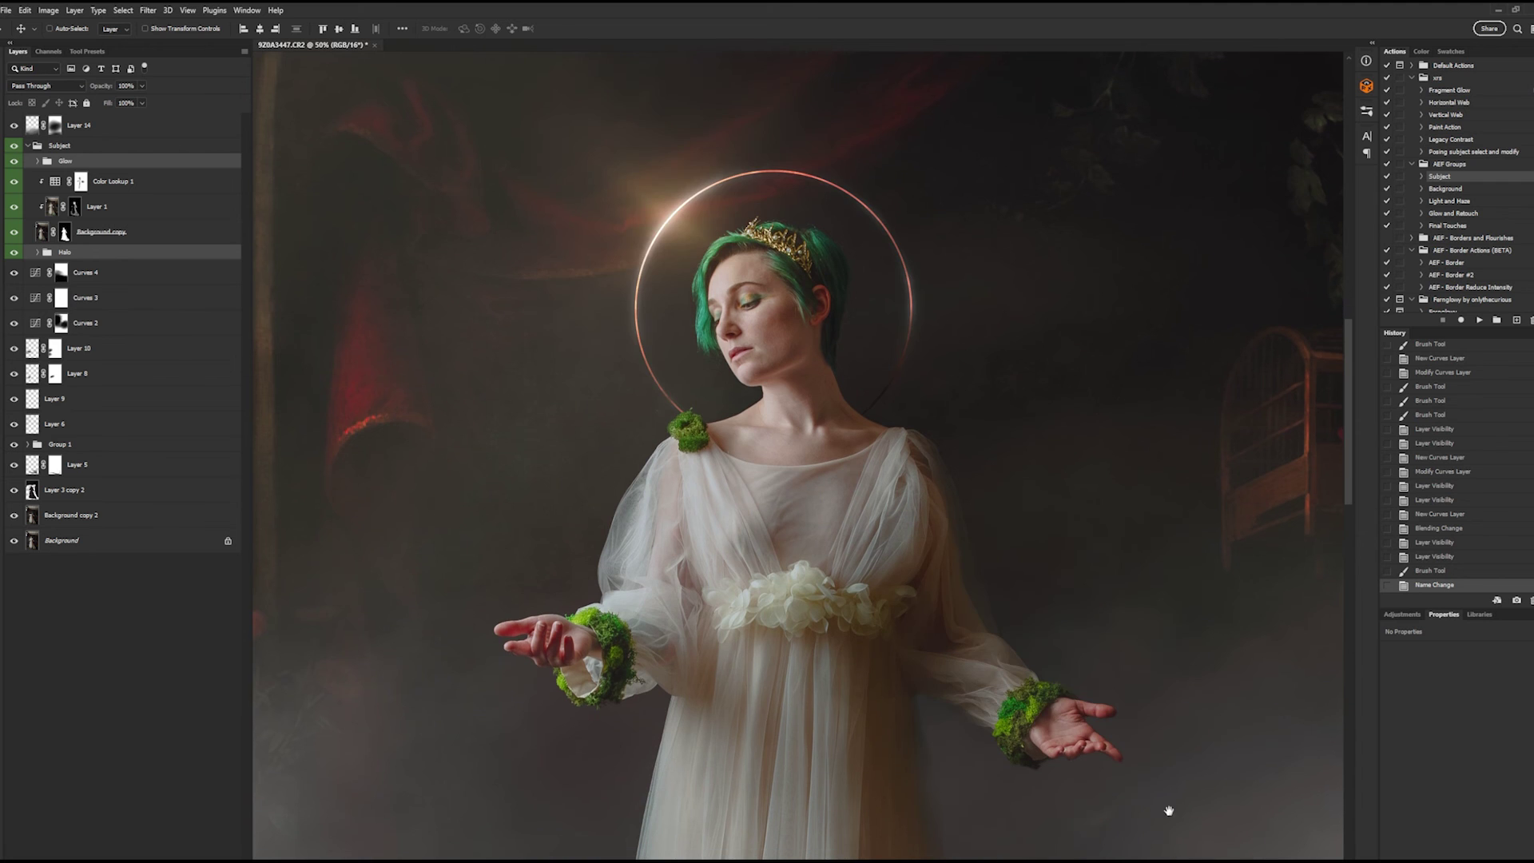
drag(1109, 757, 946, 477)
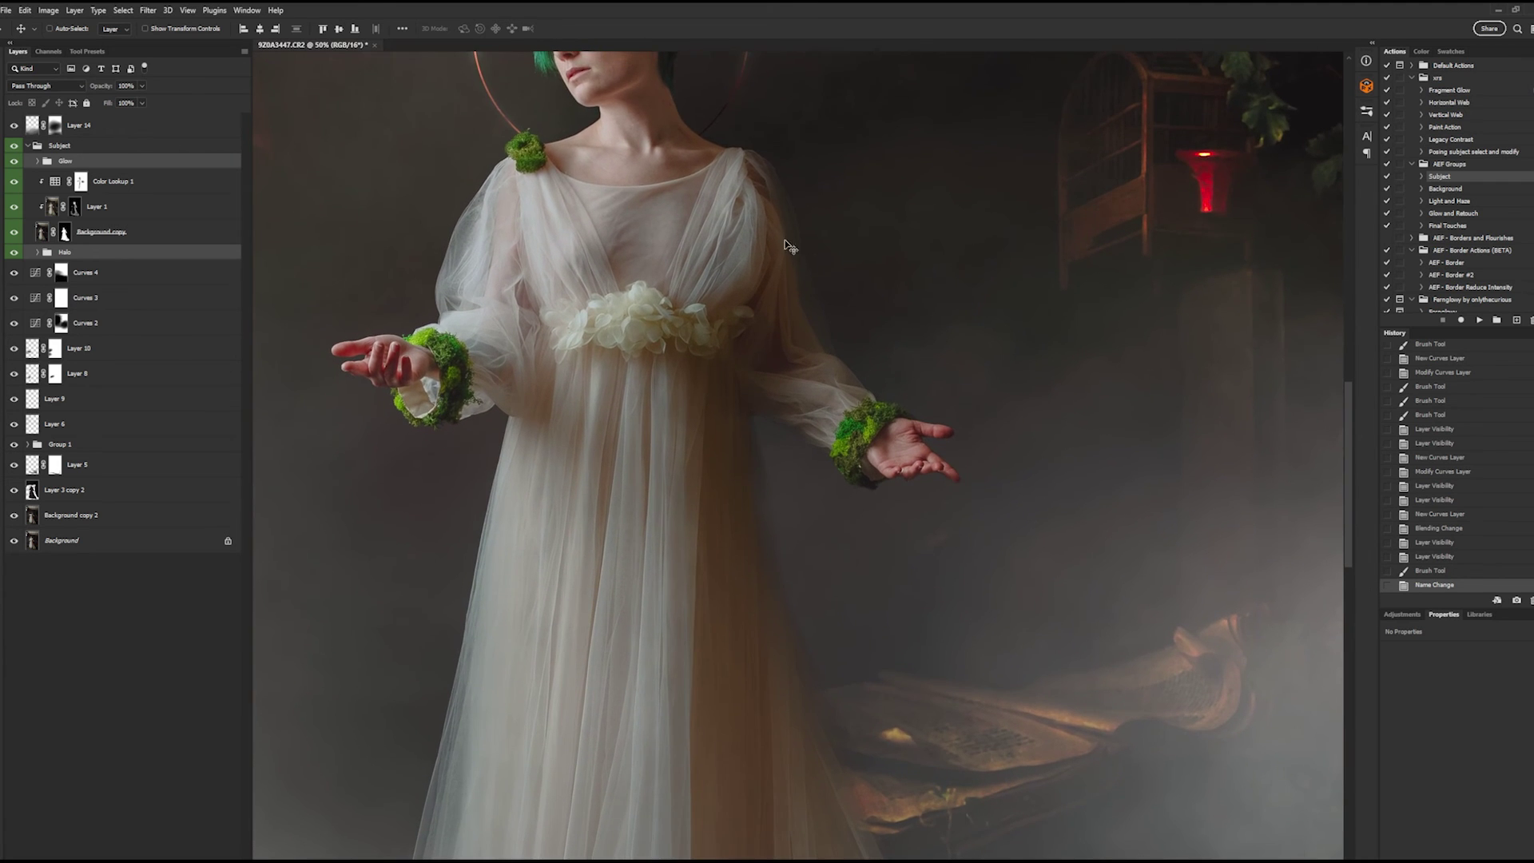
drag(789, 245, 1197, 758)
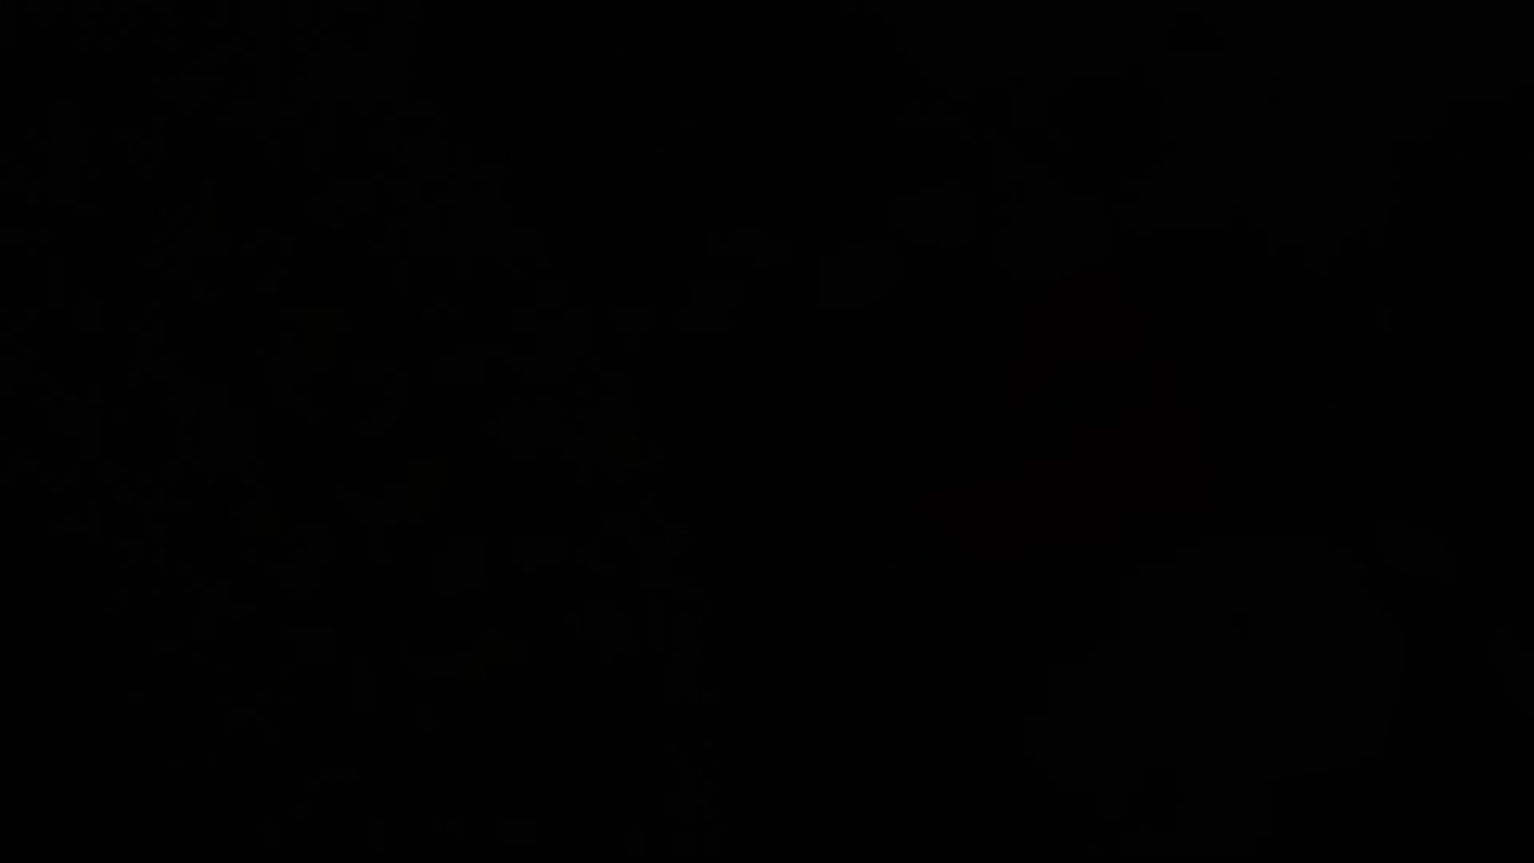